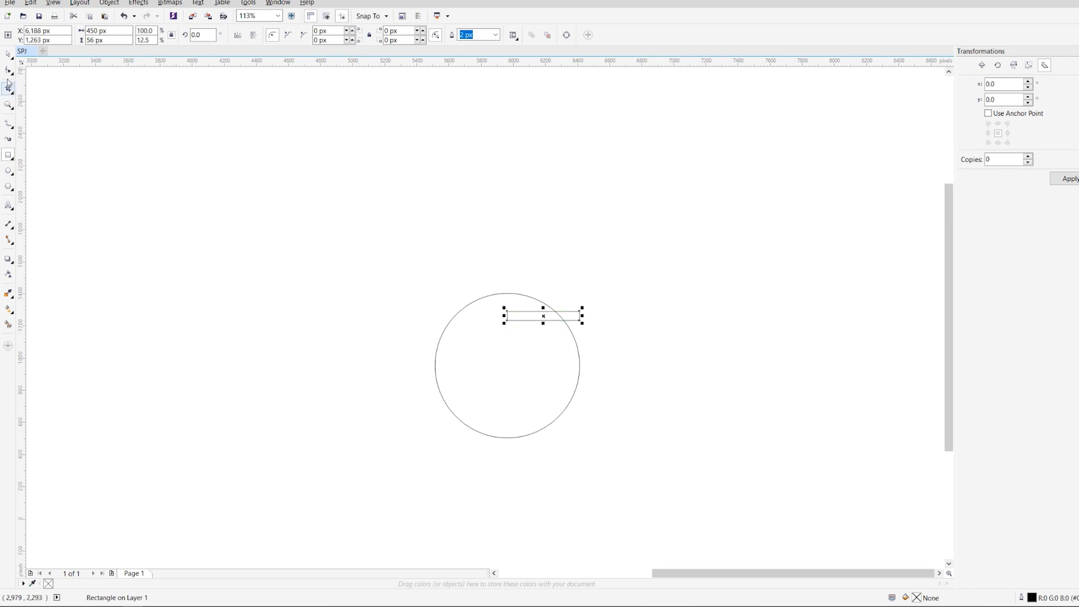
Step: Move the circle's centre of rotation onto the lower-left corner of the thin rectangle
{"action": "left_click", "coordinate": [8, 54]}
{"action": "left_click", "coordinate": [534, 366]}
{"action": "left_click", "coordinate": [549, 394]}
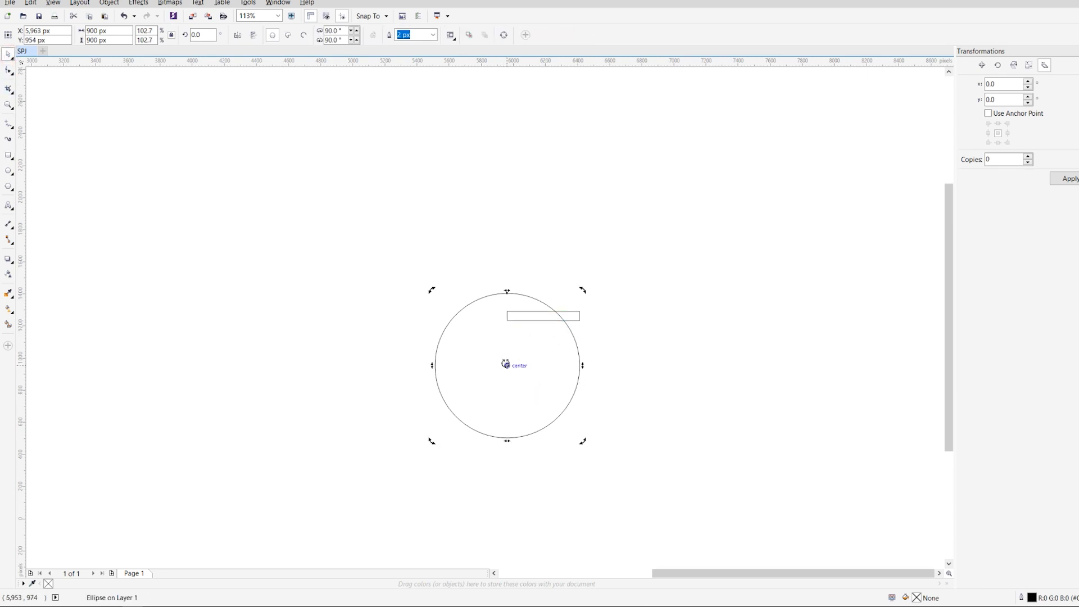
{"action": "left_click_drag", "start_coordinate": [507, 364], "coordinate": [506, 320]}
Step: Make two copies of the circle rotated in 120° increments about the relocated centre, using one copy per application
{"action": "left_click", "coordinate": [998, 66]}
{"action": "left_click", "coordinate": [1011, 83]}
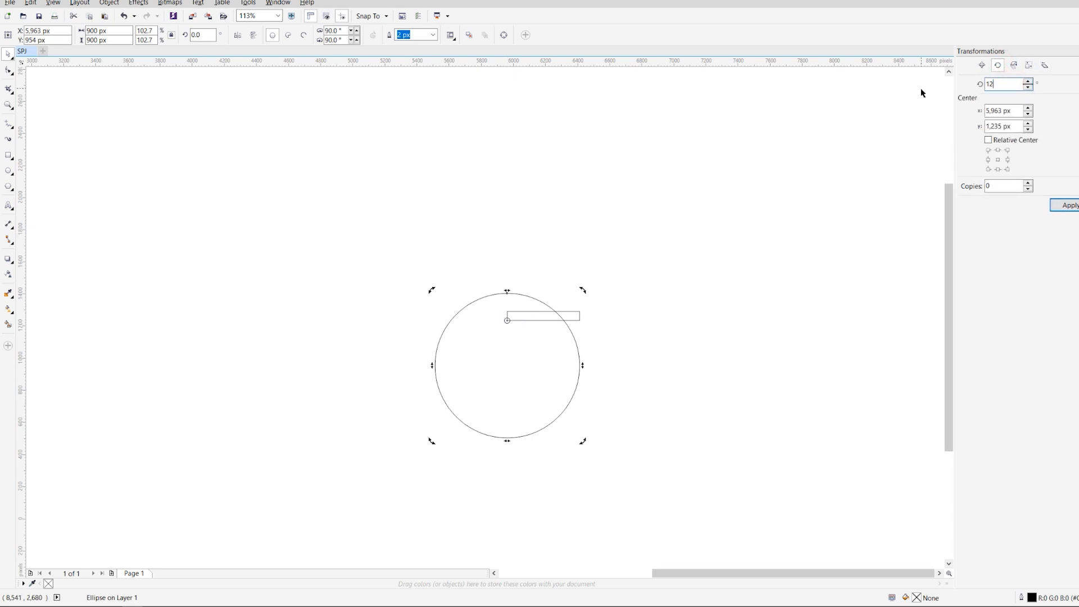
{"action": "left_click", "coordinate": [1028, 183]}
{"action": "left_click", "coordinate": [1058, 206]}
{"action": "left_click", "coordinate": [1058, 205]}
Step: Create a rounded triangle from the overlap of the three circles, keeping the circles
{"action": "left_click", "coordinate": [591, 281], "text": "shift"}
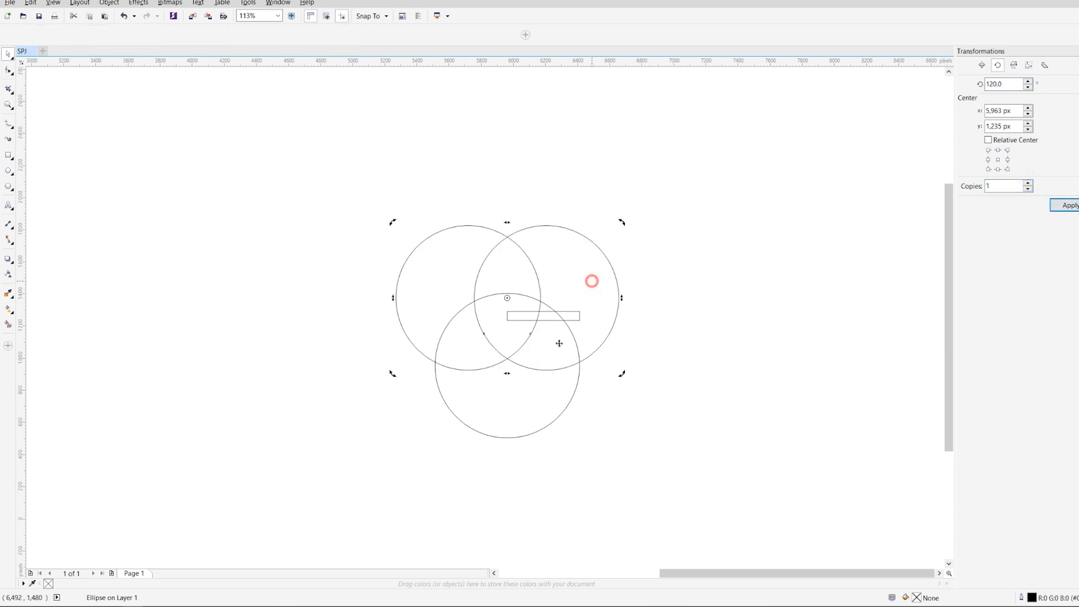
{"action": "left_click", "coordinate": [520, 382], "text": "shift"}
{"action": "left_click", "coordinate": [307, 35]}
{"action": "left_click", "coordinate": [686, 226]}
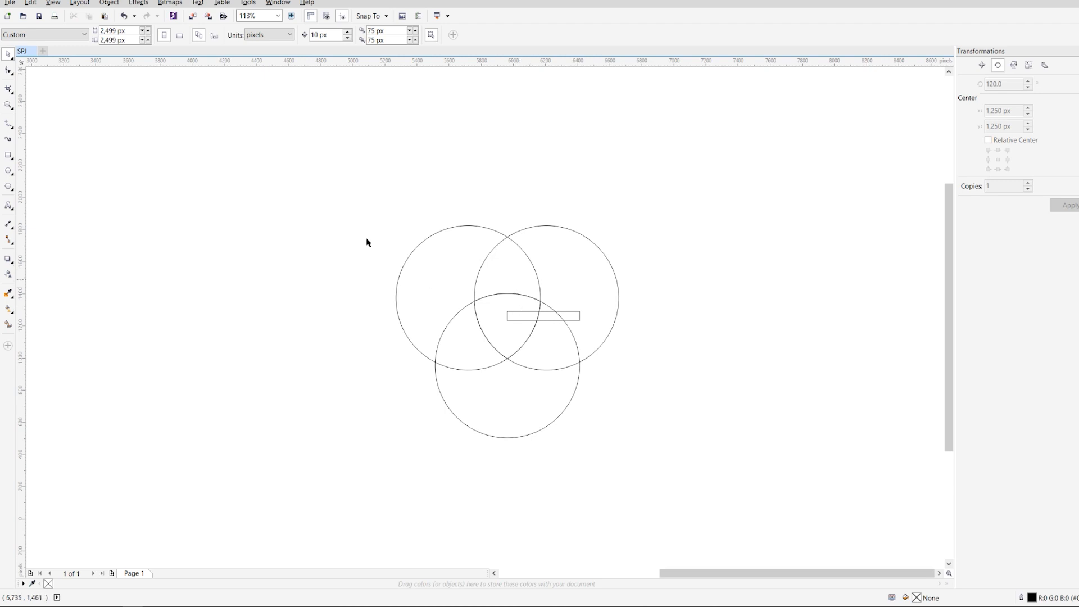
Step: Place a copy of the upper-left circle and the rounded triangle in the empty area to the right of the three circles
{"action": "left_click_drag", "start_coordinate": [366, 193], "coordinate": [548, 377]}
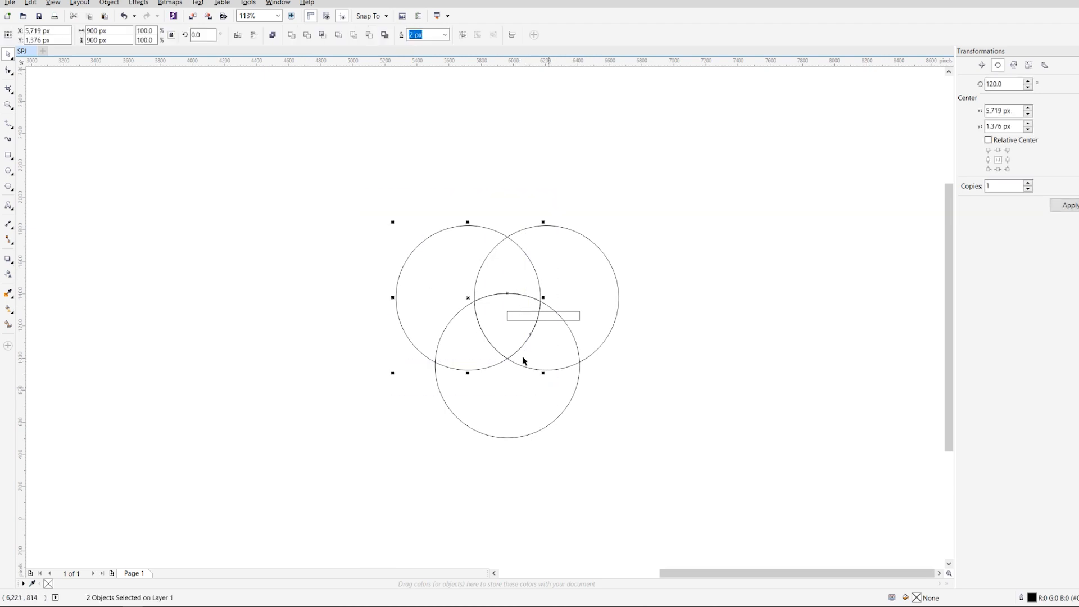
{"action": "left_click_drag", "start_coordinate": [515, 344], "coordinate": [766, 373]}
{"action": "key", "text": "z"}
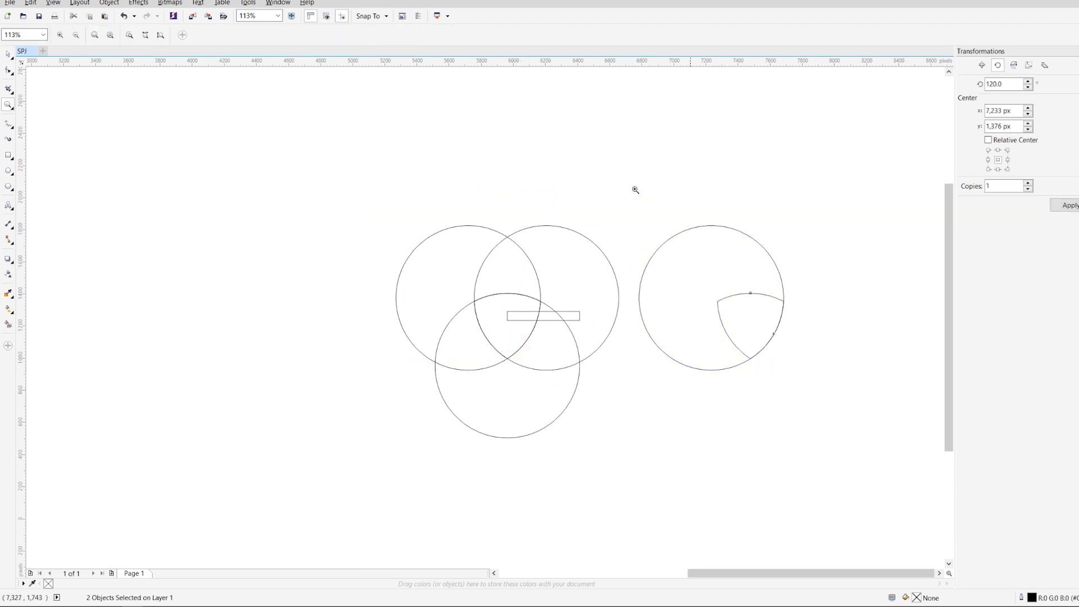
{"action": "left_click_drag", "start_coordinate": [485, 127], "coordinate": [780, 338]}
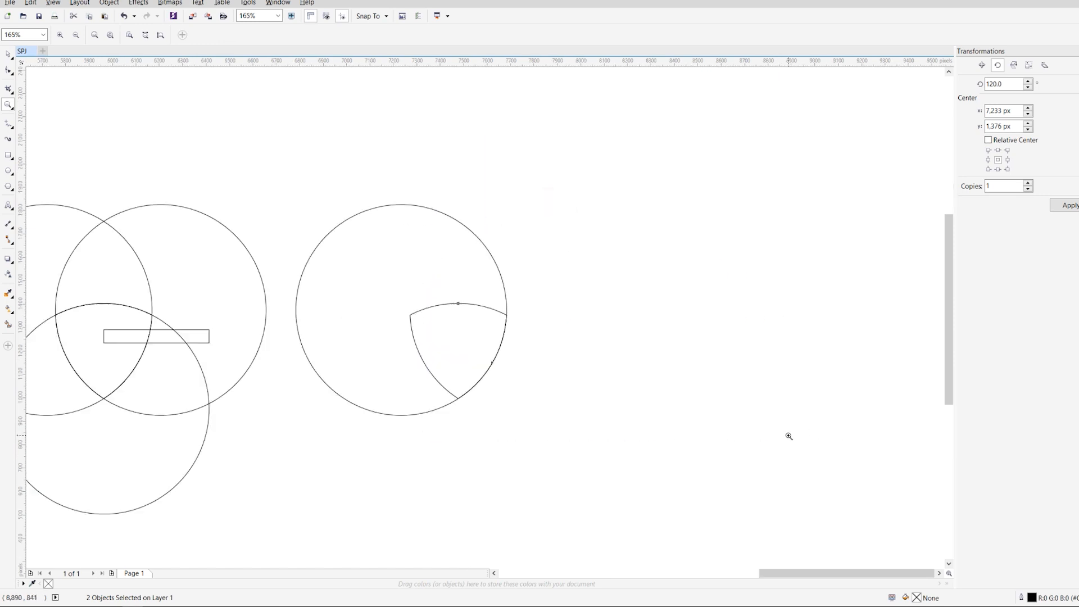
{"action": "left_click", "coordinate": [494, 574]}
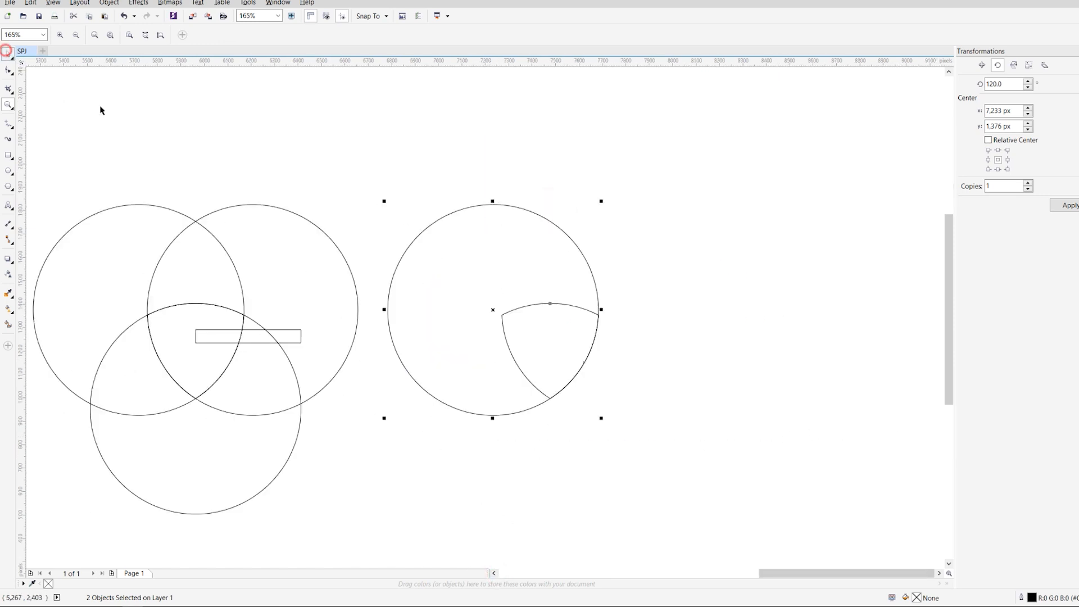
Step: Apply an inside contour with 1 step and a 75 px offset to the copied circle
{"action": "left_click", "coordinate": [241, 118]}
{"action": "left_click", "coordinate": [426, 242]}
{"action": "left_click", "coordinate": [12, 262]}
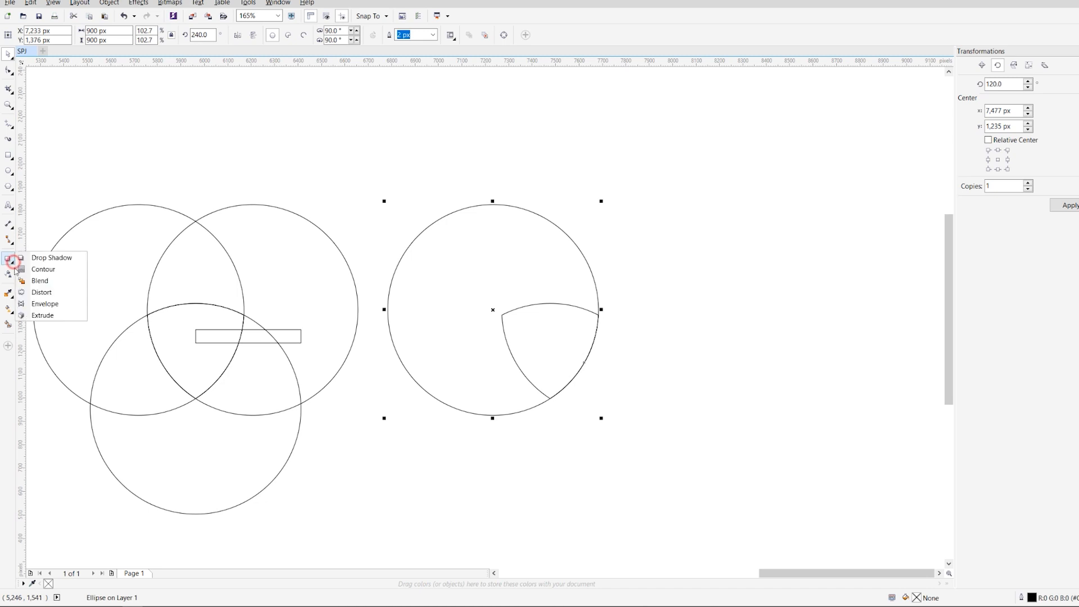
{"action": "left_click", "coordinate": [12, 262]}
{"action": "left_click", "coordinate": [12, 262]}
{"action": "left_click", "coordinate": [43, 269]}
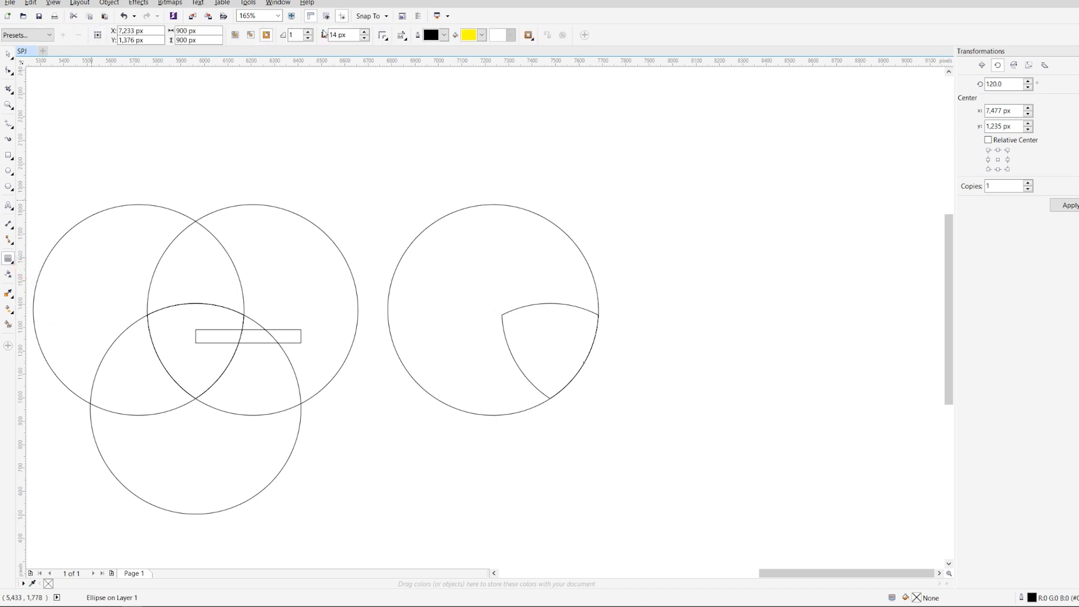
{"action": "type", "text": "75"}
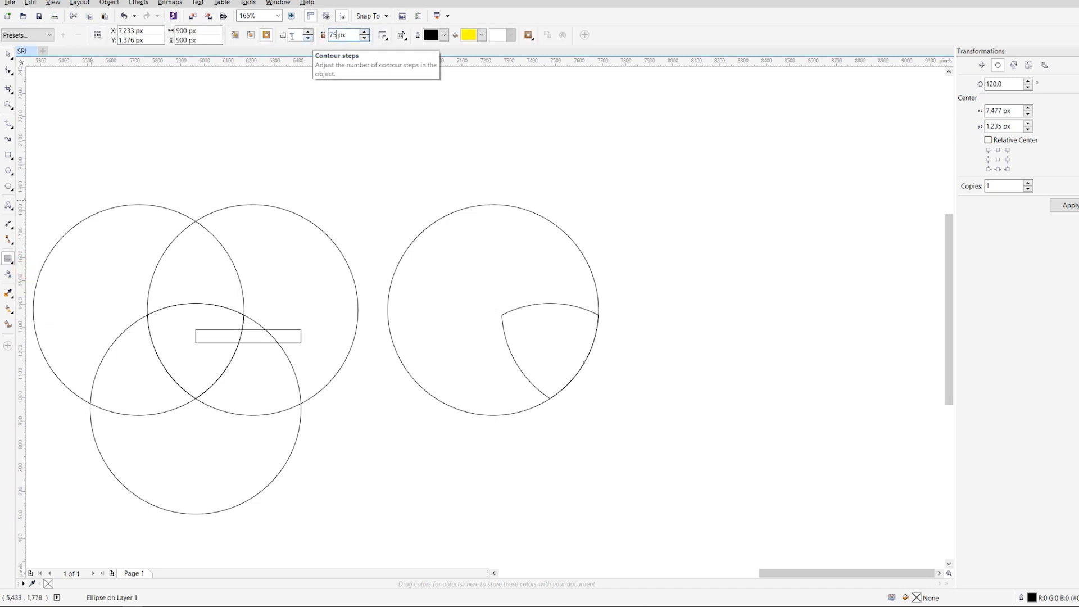
{"action": "key", "text": "Return"}
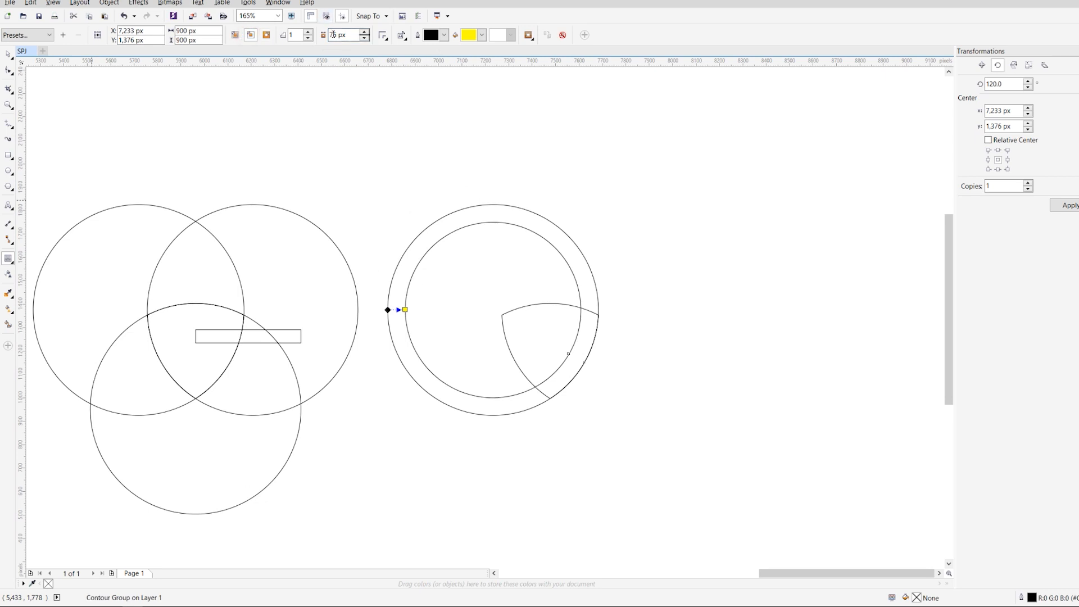
Step: Try contour offsets of 45 px and 40 px on the copied circle
{"action": "left_click_drag", "start_coordinate": [333, 34], "coordinate": [314, 40]}
{"action": "type", "text": "4"}
{"action": "key", "text": "Return"}
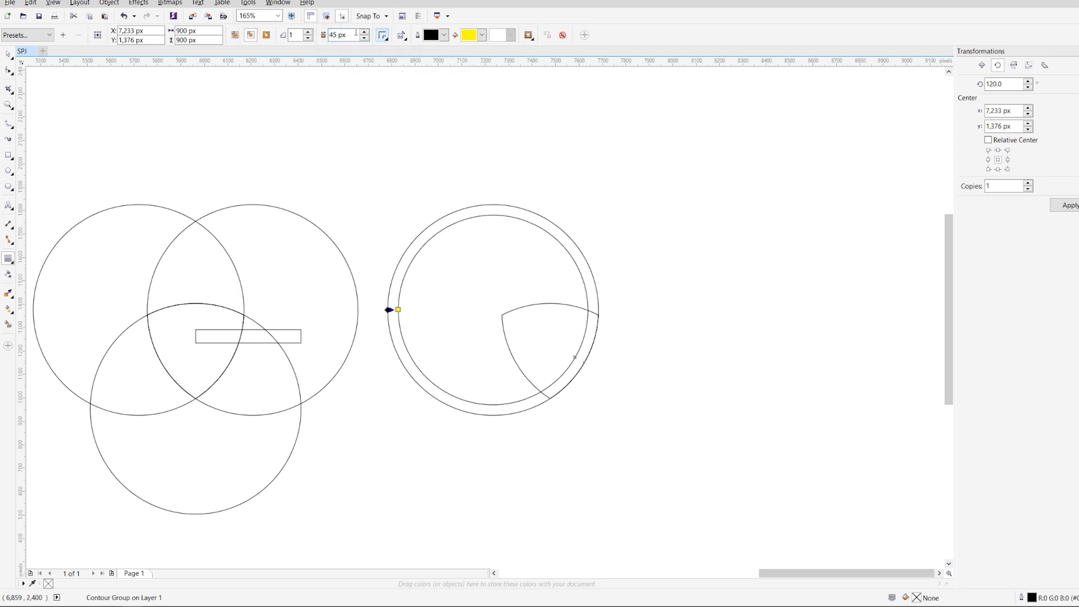
{"action": "key", "text": "BackSpace"}
{"action": "type", "text": "0"}
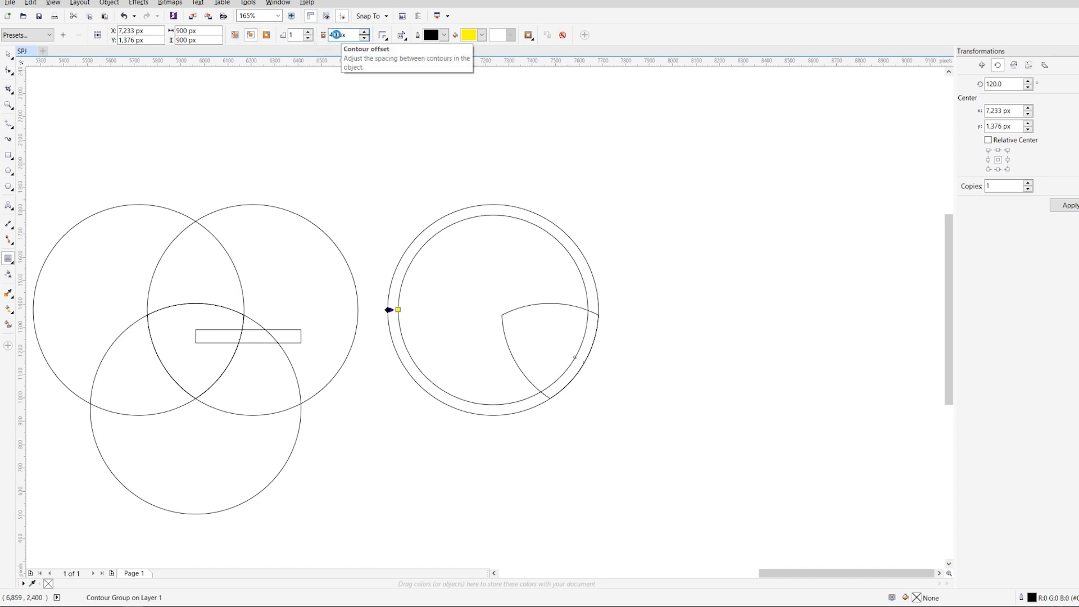
{"action": "key", "text": "Return"}
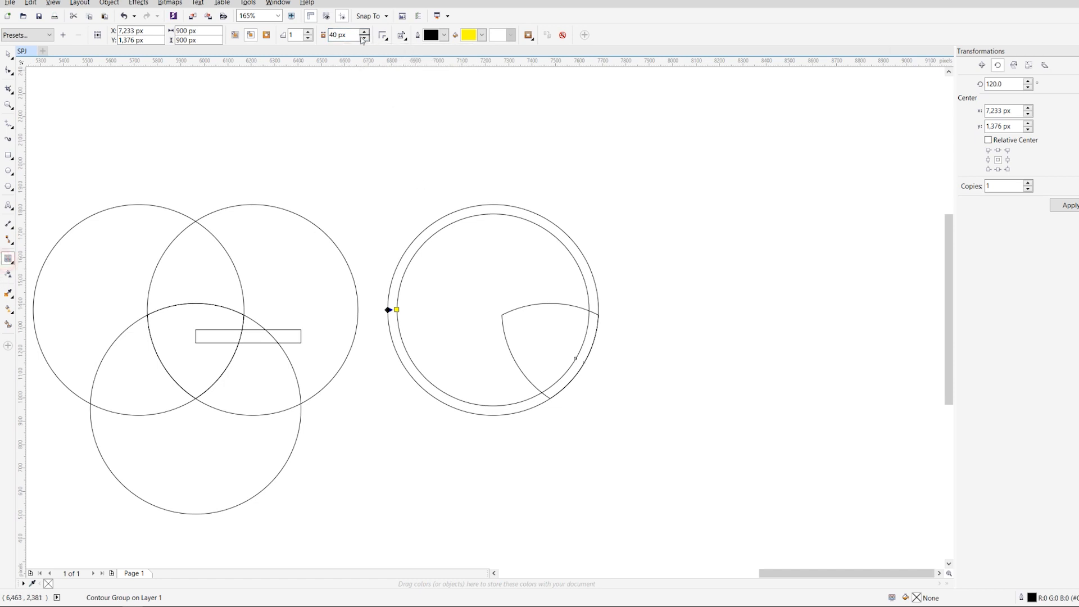
Step: Set the circle's contour to 3 steps with a 30 px offset
{"action": "left_click", "coordinate": [308, 32]}
{"action": "left_click", "coordinate": [308, 32]}
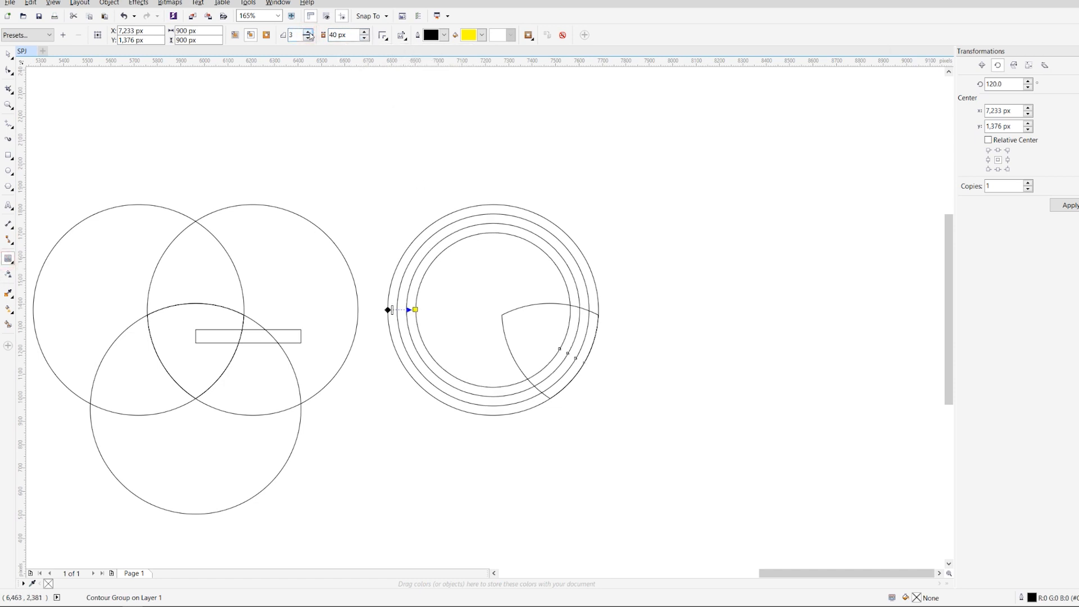
{"action": "left_click_drag", "start_coordinate": [330, 35], "coordinate": [335, 35]}
{"action": "type", "text": "3"}
{"action": "key", "text": "Return"}
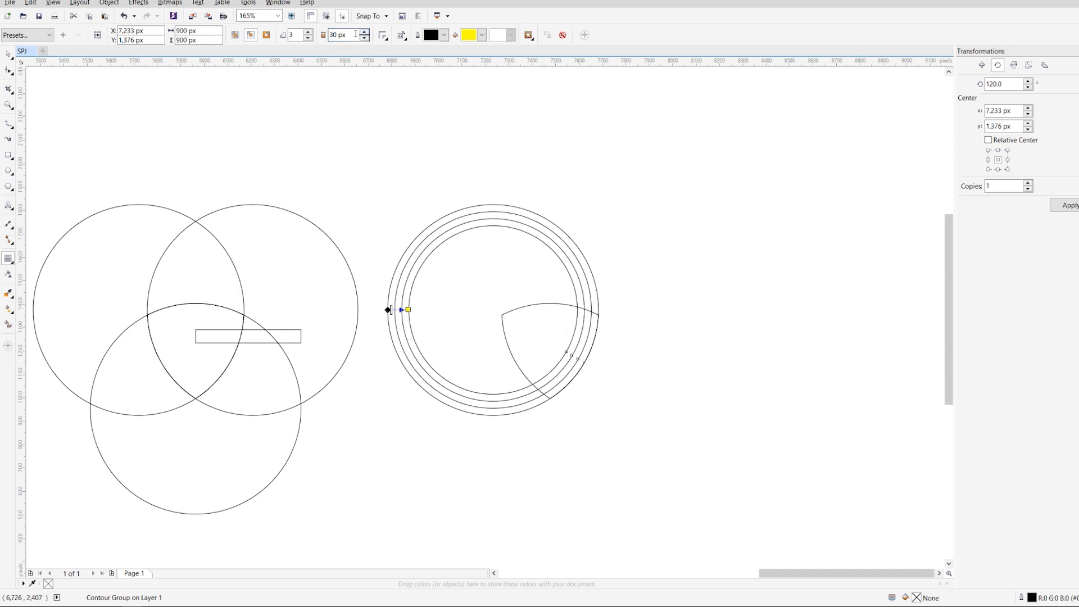
Step: Increase the number of contour steps to 14 so the rings fill the circle
{"action": "left_click", "coordinate": [308, 32]}
{"action": "left_click", "coordinate": [308, 32]}
{"action": "left_click", "coordinate": [309, 32]}
{"action": "left_click", "coordinate": [308, 32]}
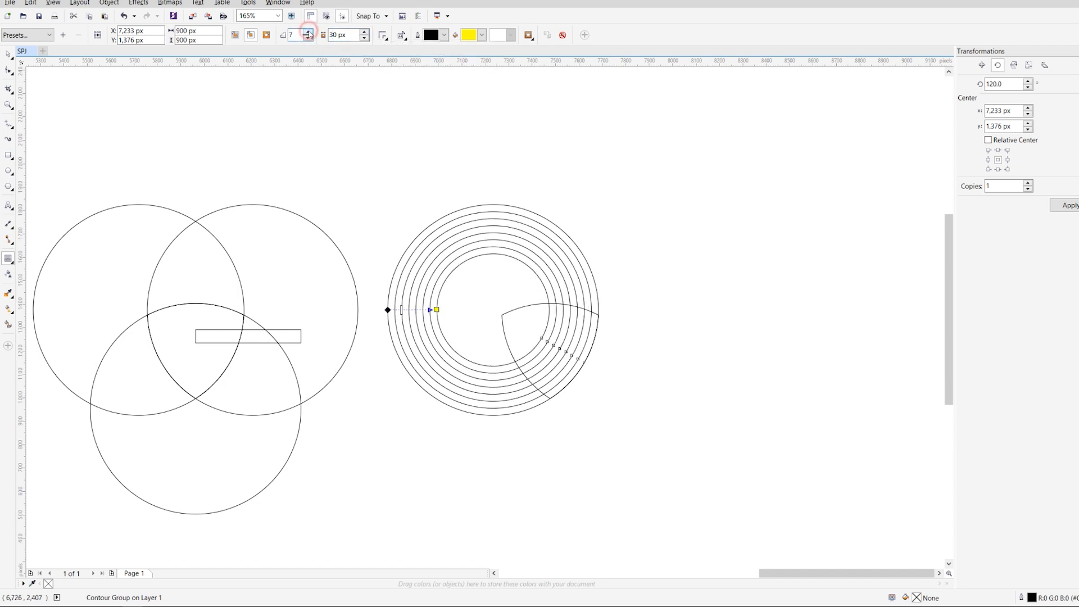
{"action": "left_click", "coordinate": [308, 32]}
{"action": "left_click", "coordinate": [309, 32]}
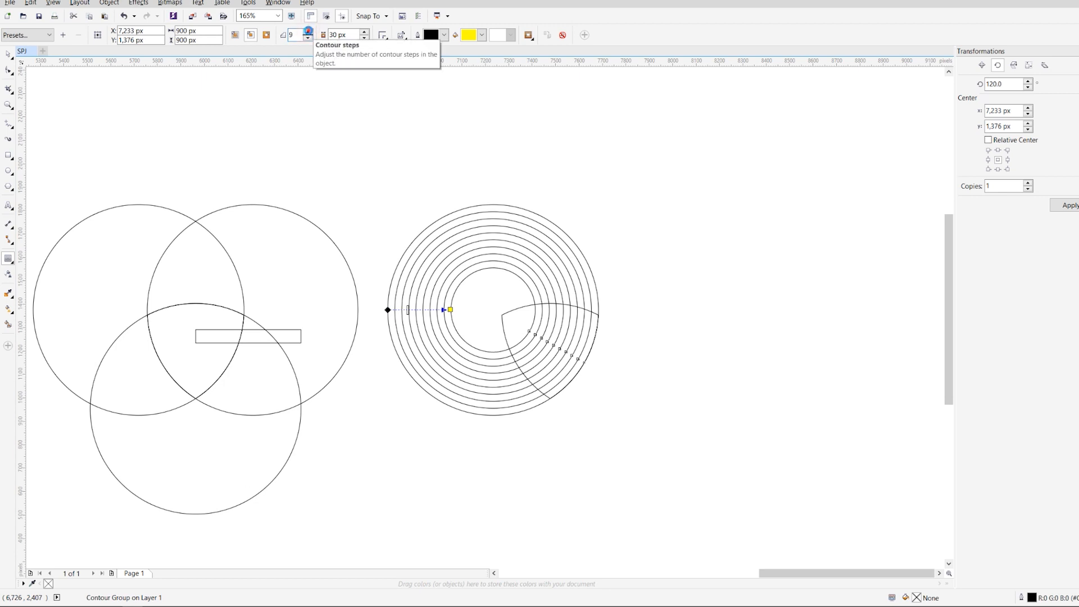
{"action": "left_click", "coordinate": [309, 32]}
{"action": "left_click", "coordinate": [309, 32]}
{"action": "left_click", "coordinate": [308, 32]}
{"action": "left_click", "coordinate": [309, 32]}
{"action": "left_click", "coordinate": [309, 32]}
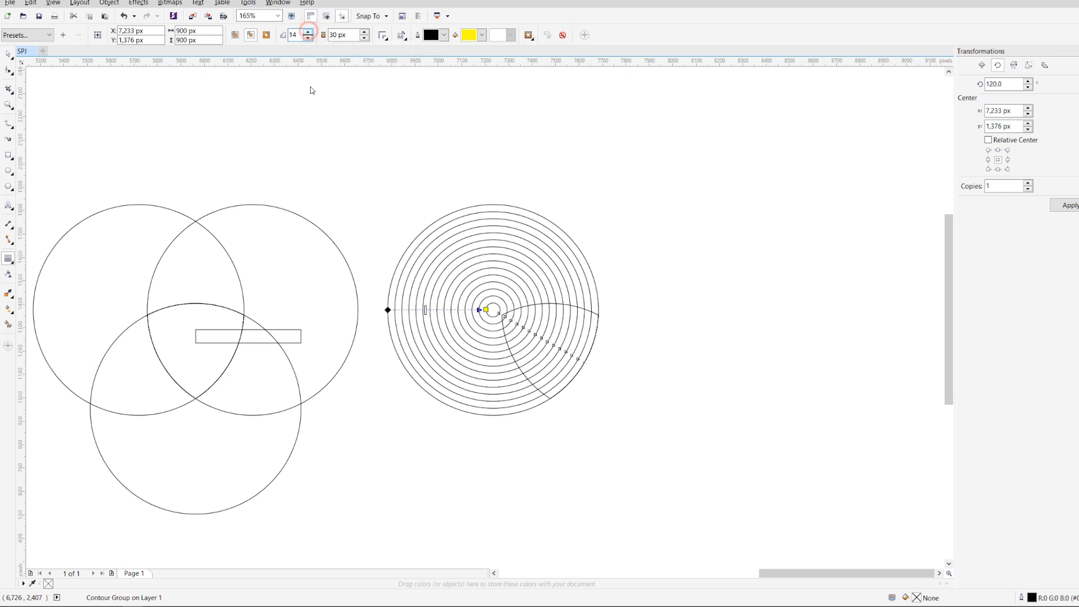
Step: Break the contour apart into separate circles and combine them into one ring curve filled with grey #999999
{"action": "right_click", "coordinate": [478, 251]}
{"action": "left_click", "coordinate": [517, 269]}
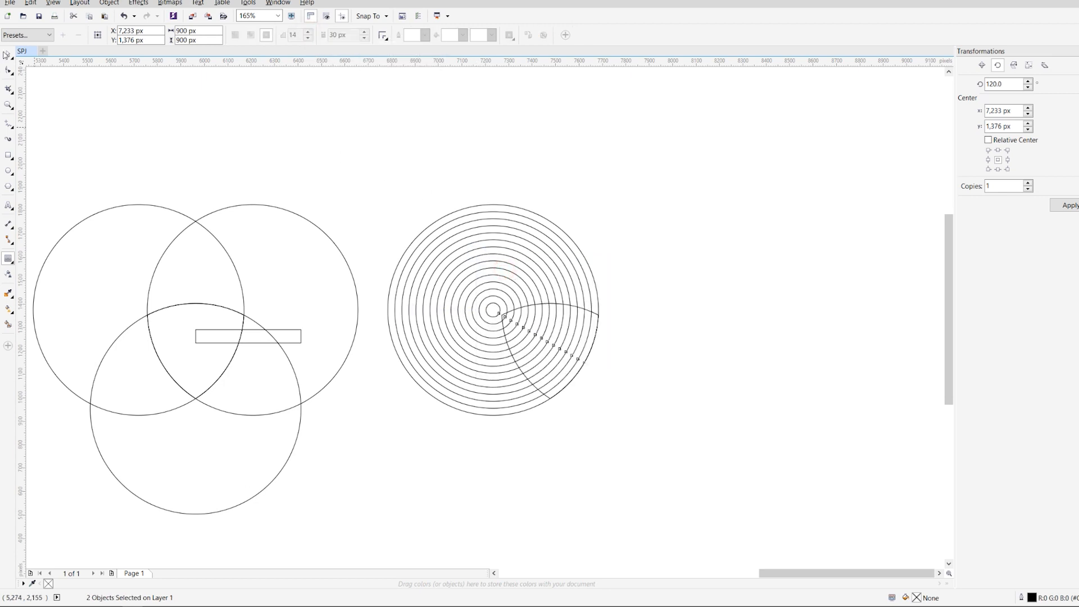
{"action": "key", "text": "space"}
{"action": "left_click", "coordinate": [494, 37]}
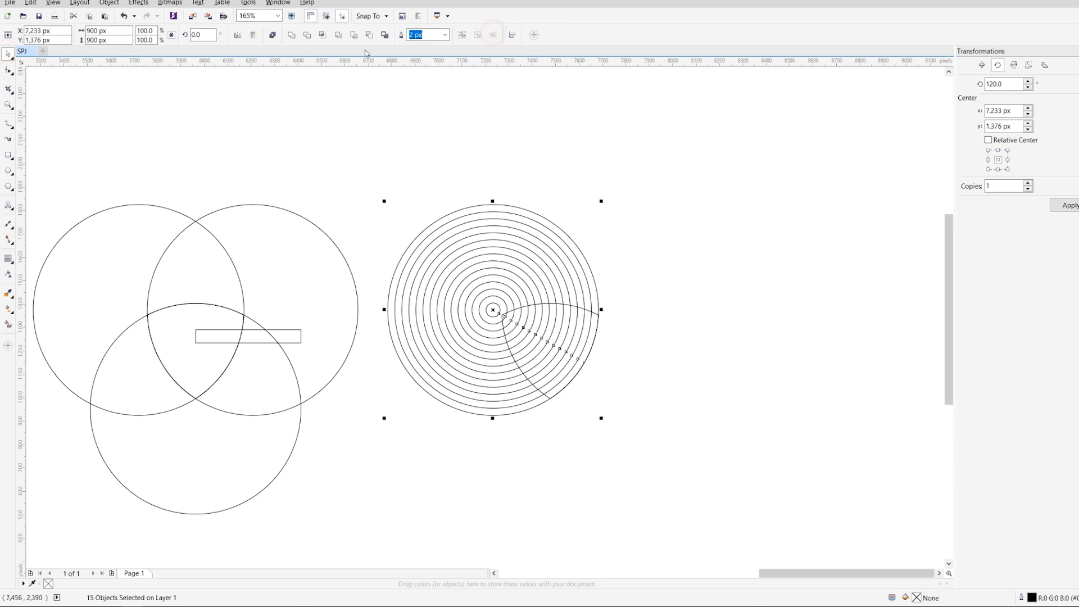
{"action": "left_click", "coordinate": [273, 35]}
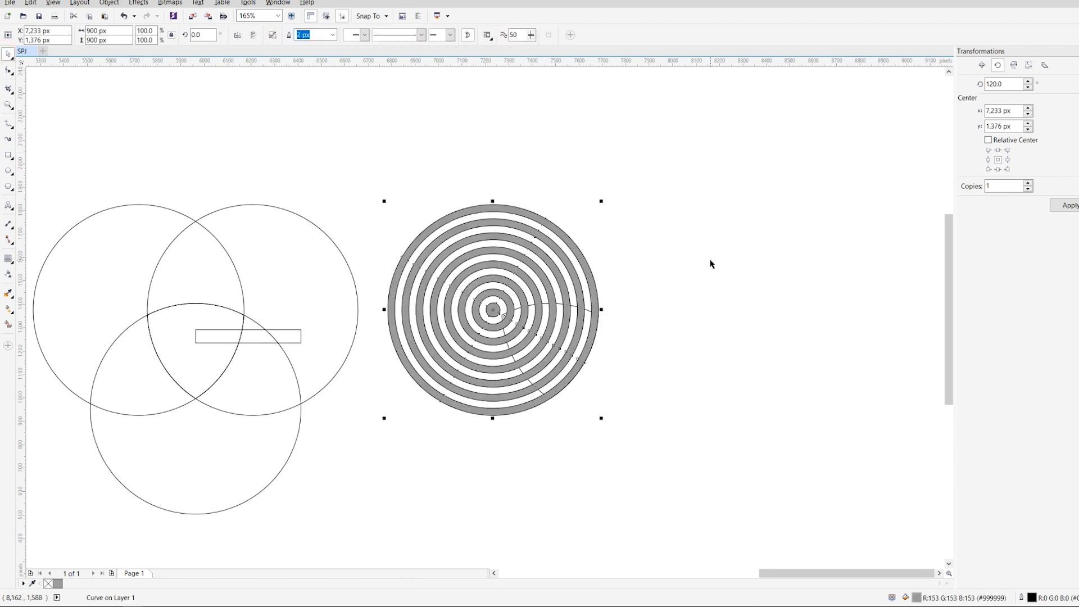
{"action": "left_click", "coordinate": [665, 247]}
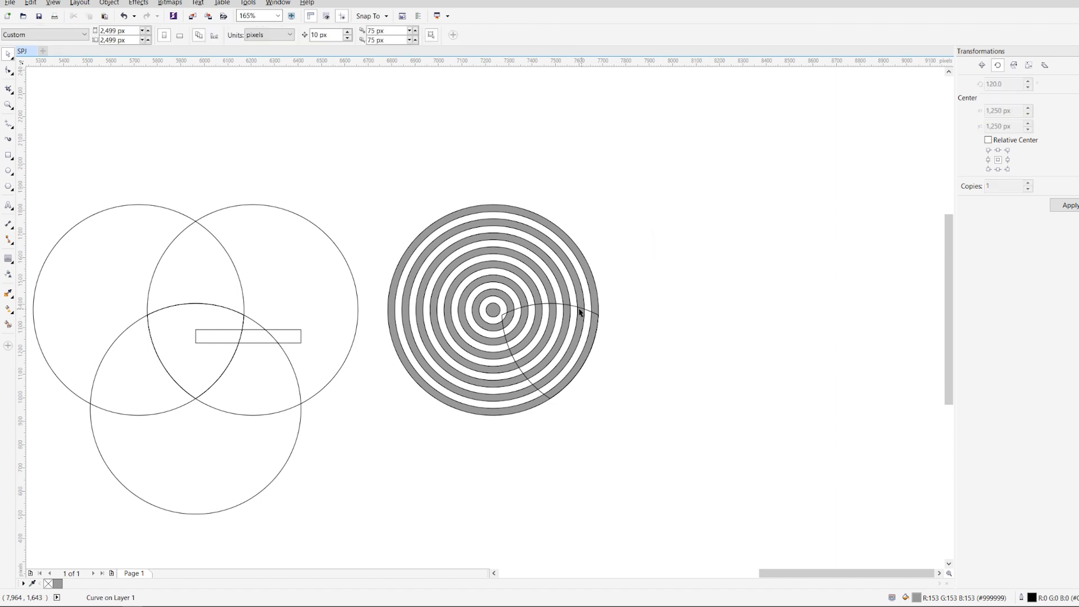
Step: Intersect the grey rings with the rounded triangle, and delete both source shapes to keep only the curved stripes
{"action": "left_click", "coordinate": [574, 305]}
{"action": "left_click", "coordinate": [578, 296], "text": "shift"}
{"action": "left_click", "coordinate": [324, 36]}
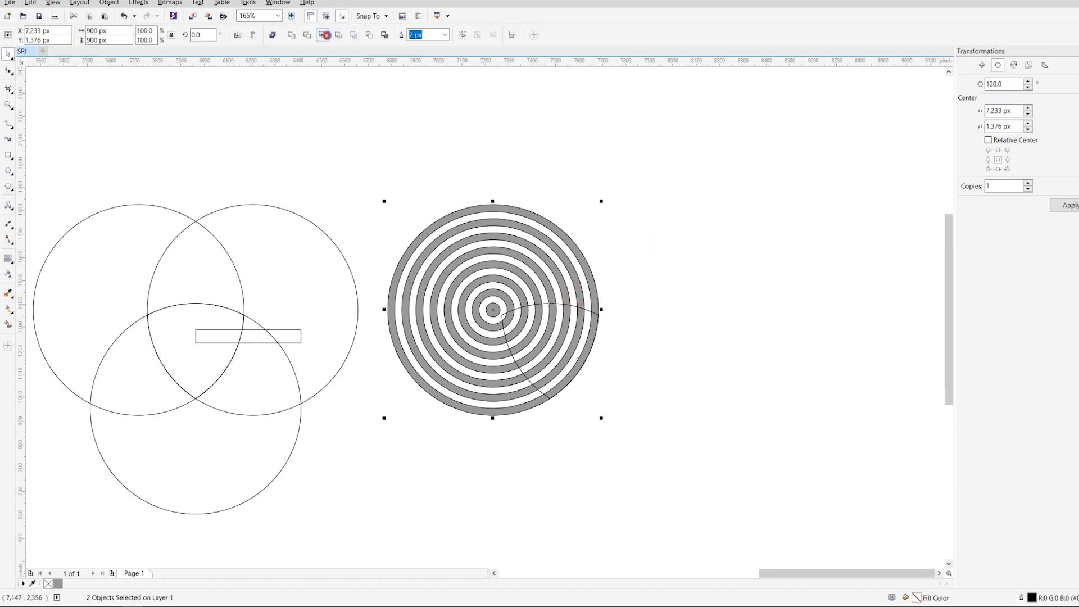
{"action": "left_click", "coordinate": [604, 192]}
{"action": "left_click", "coordinate": [558, 251]}
{"action": "key", "text": "Delete"}
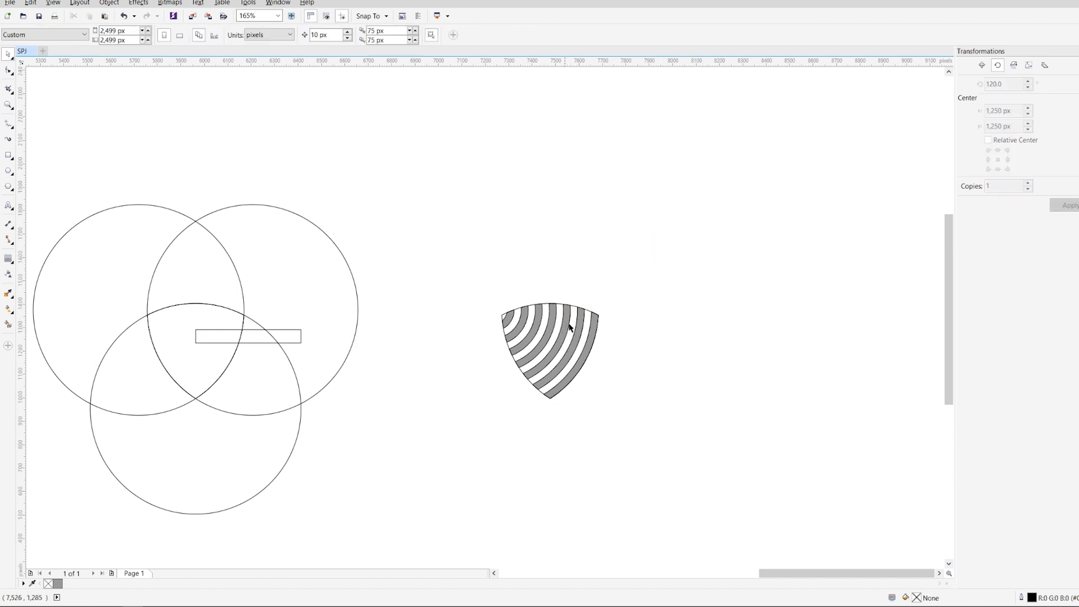
{"action": "left_click", "coordinate": [573, 324]}
{"action": "key", "text": "Delete"}
Step: Add a red #FF0000 copy of the stripes rotated 120°, aligned to the triangle's upper-right corner and placed behind the grey ones
{"action": "key", "text": "z"}
{"action": "left_click_drag", "start_coordinate": [478, 263], "coordinate": [674, 468]}
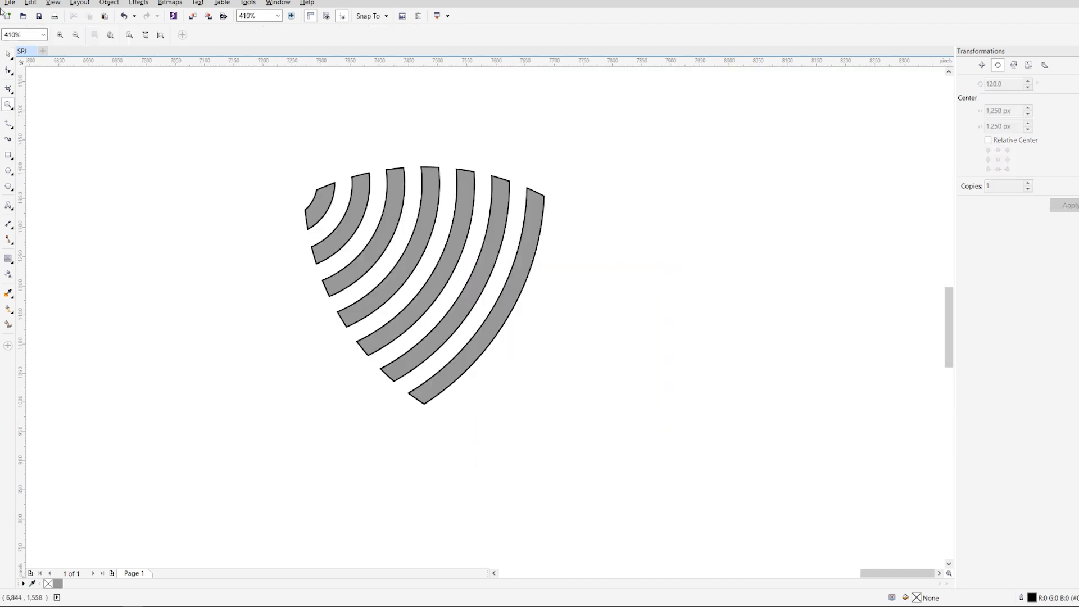
{"action": "left_click", "coordinate": [9, 55]}
{"action": "left_click", "coordinate": [357, 185]}
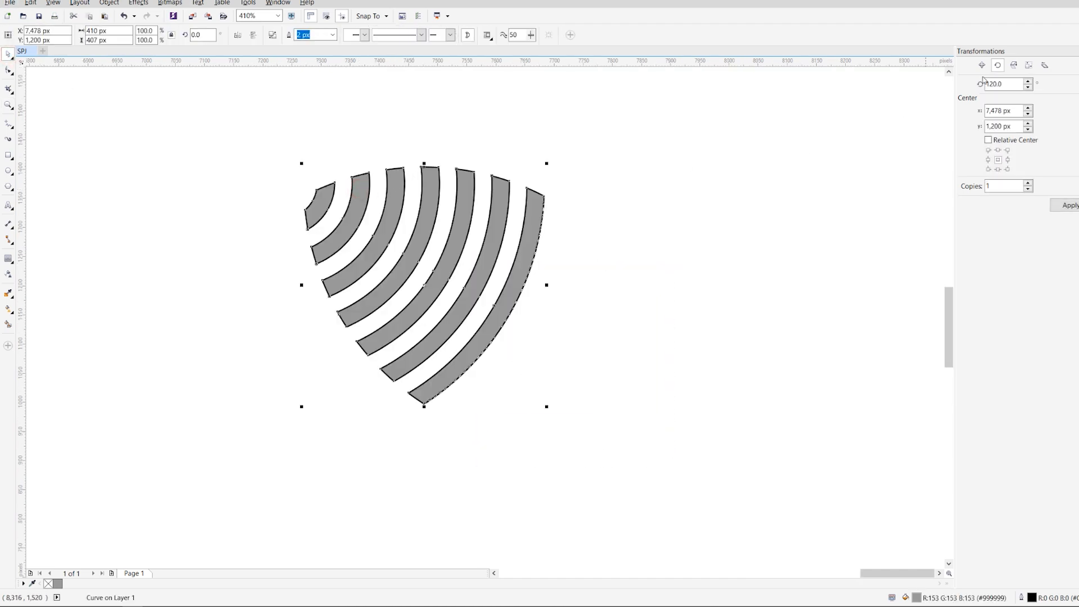
{"action": "left_click", "coordinate": [1066, 204]}
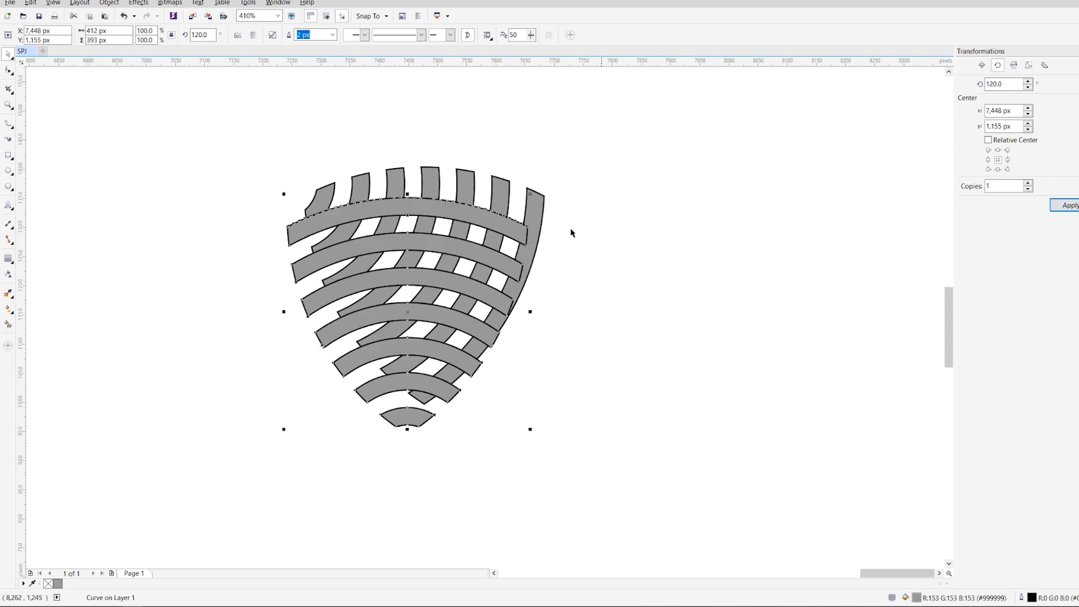
{"action": "left_click_drag", "start_coordinate": [531, 229], "coordinate": [544, 195]}
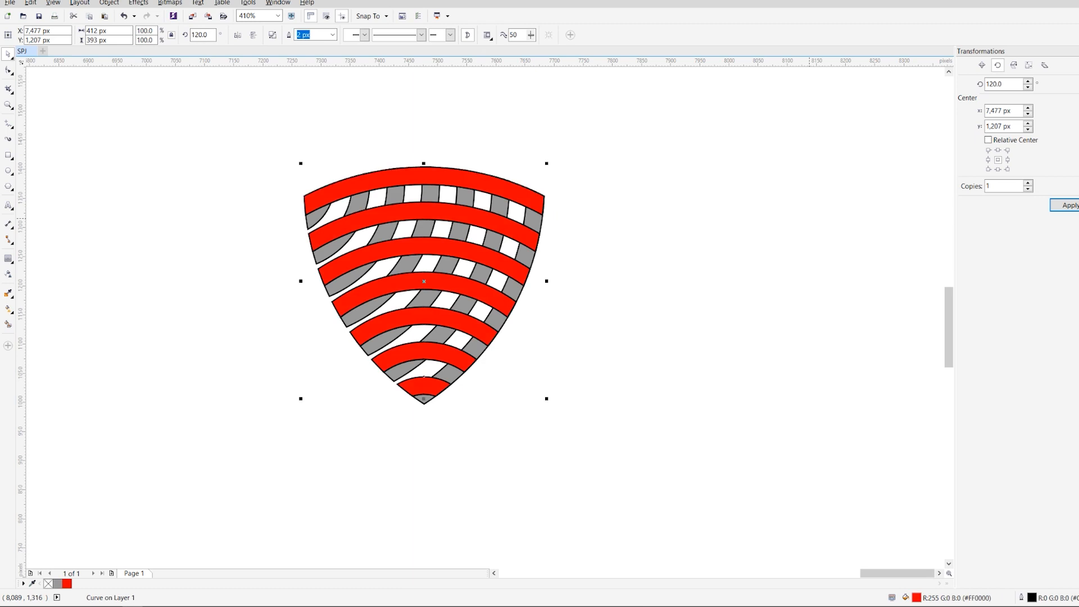
{"action": "key", "text": "shift+Page_Down"}
Step: Add a green copy of the red stripes rotated by another 120°, aligned to the triangle's upper-left corner and placed behind all stripes
{"action": "left_click", "coordinate": [1061, 205]}
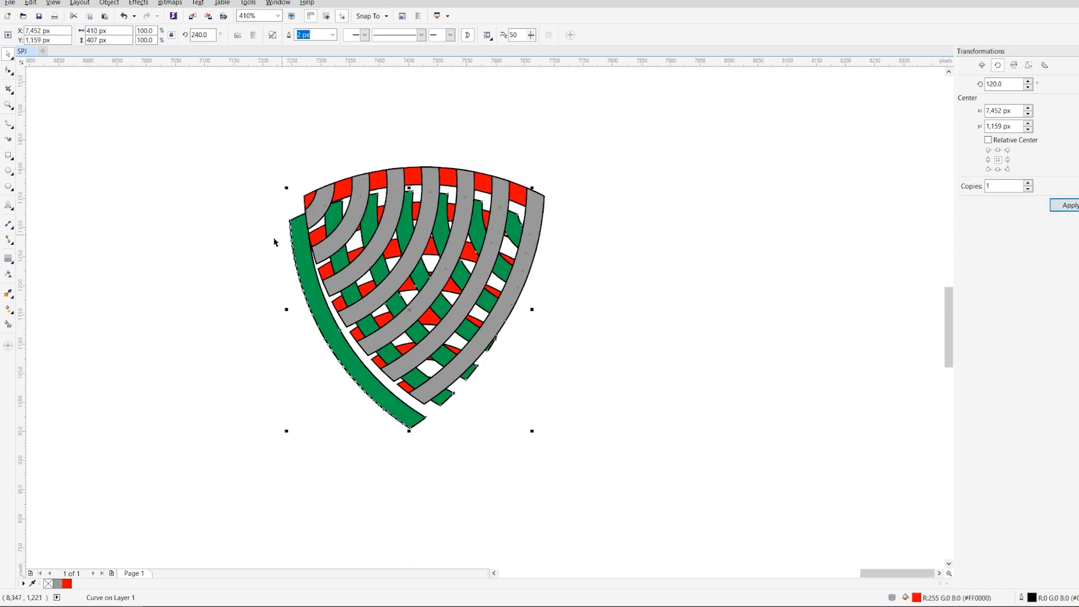
{"action": "left_click_drag", "start_coordinate": [288, 219], "coordinate": [302, 194]}
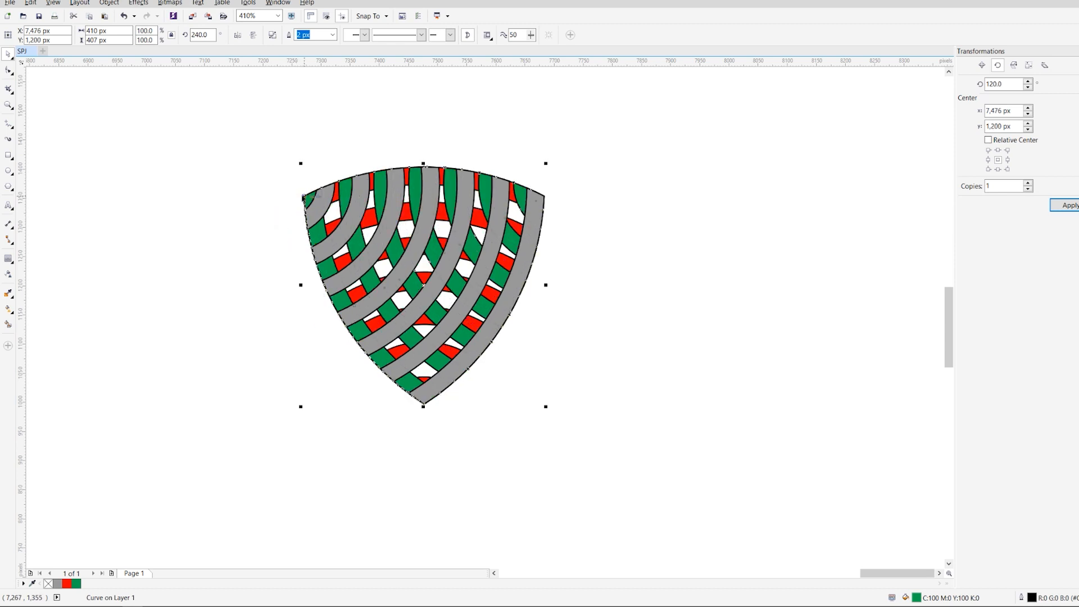
{"action": "left_click", "coordinate": [634, 162]}
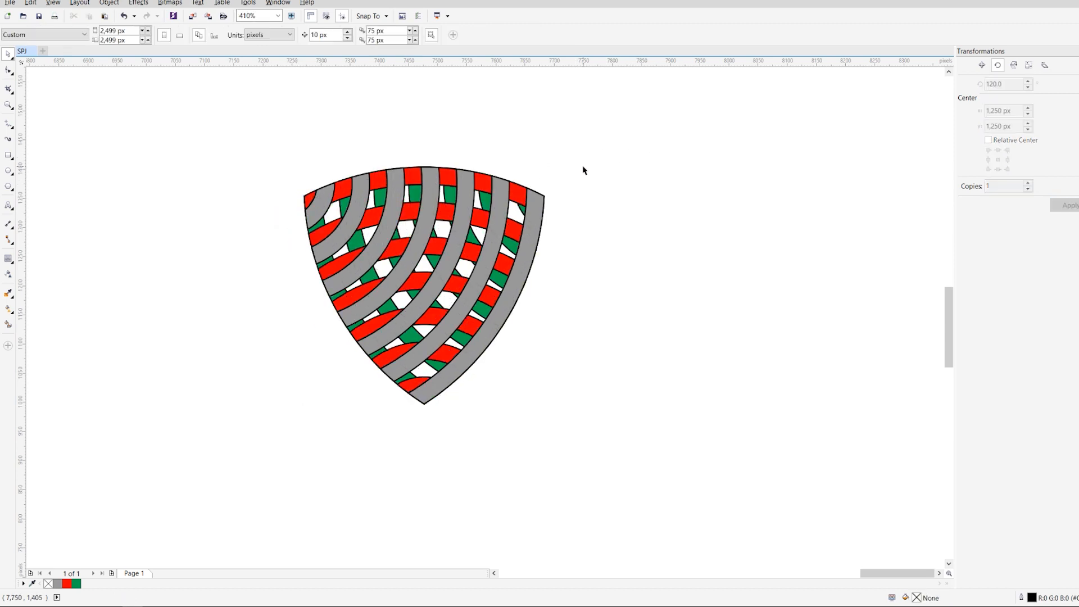
{"action": "left_click", "coordinate": [518, 202]}
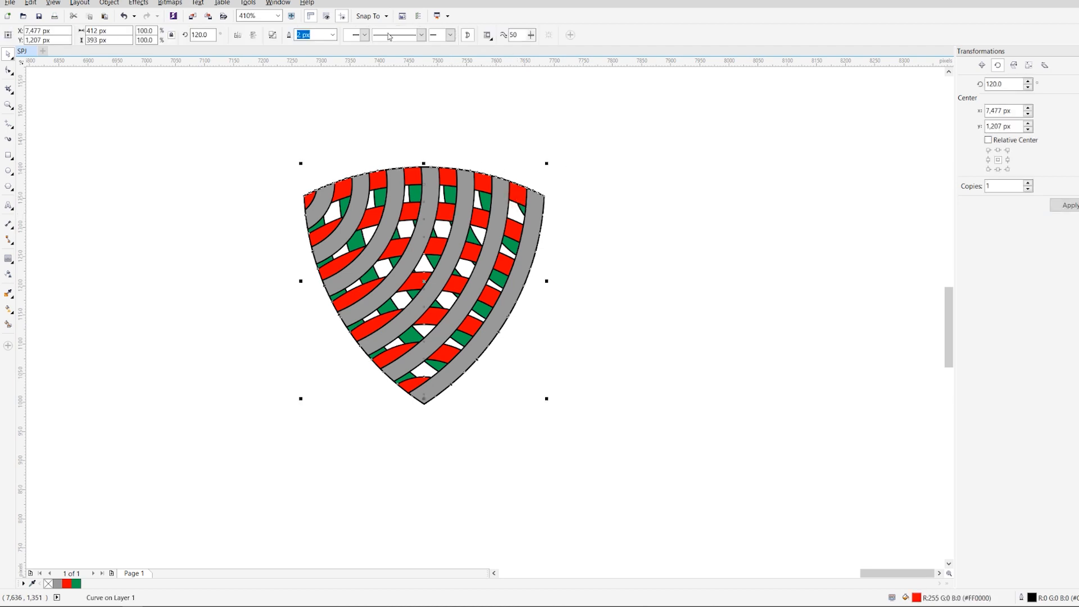
{"action": "left_click", "coordinate": [558, 244]}
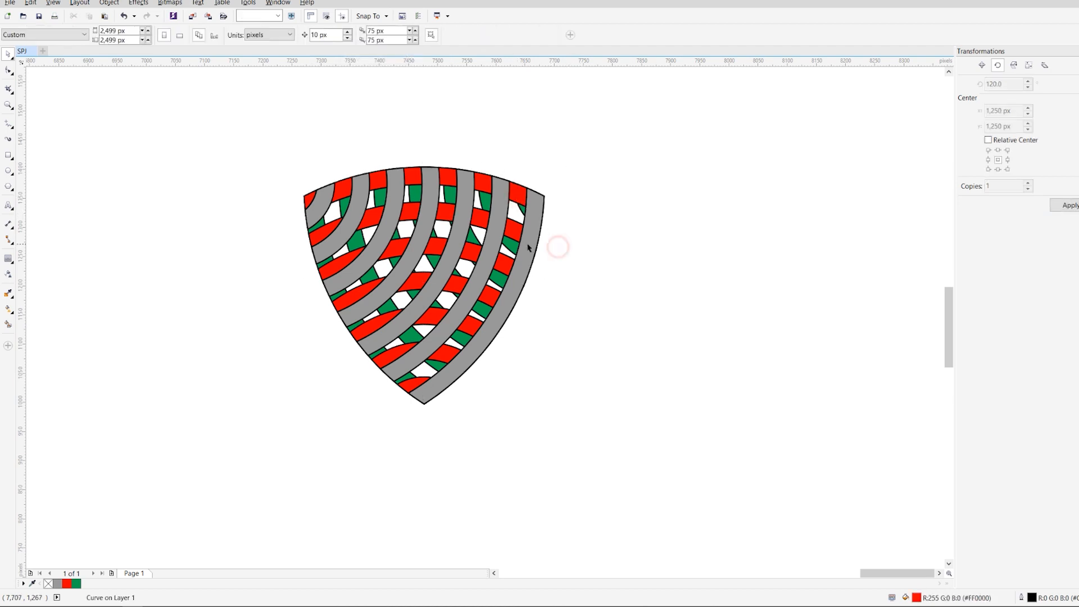
Step: Group the red and green stripe sets together
{"action": "left_click", "coordinate": [527, 244]}
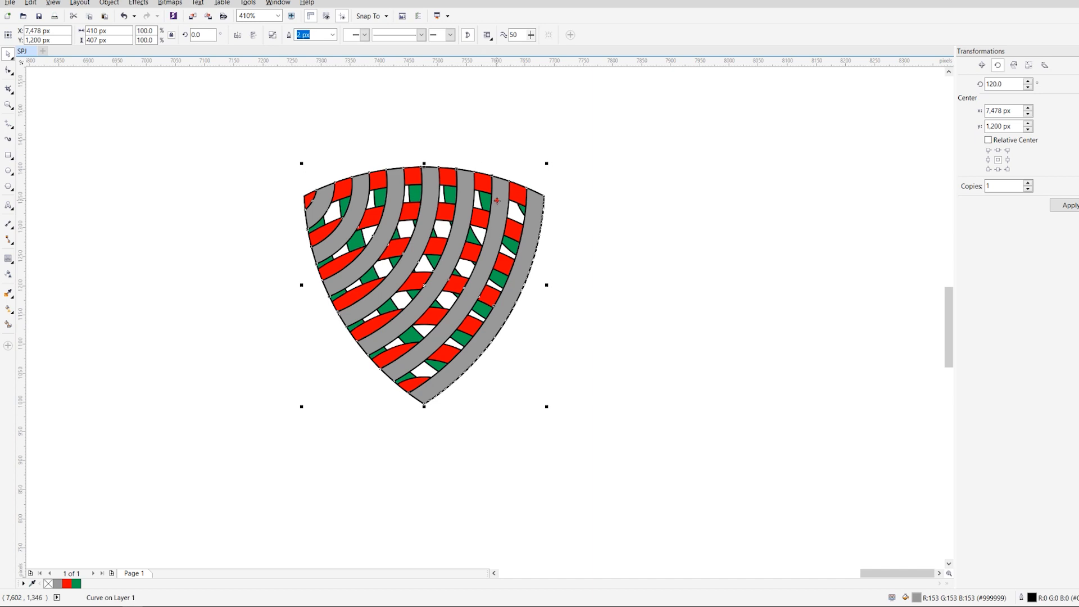
{"action": "left_click", "coordinate": [493, 216]}
{"action": "left_click", "coordinate": [478, 221]}
{"action": "left_click", "coordinate": [476, 225], "text": "shift"}
{"action": "left_click", "coordinate": [460, 36]}
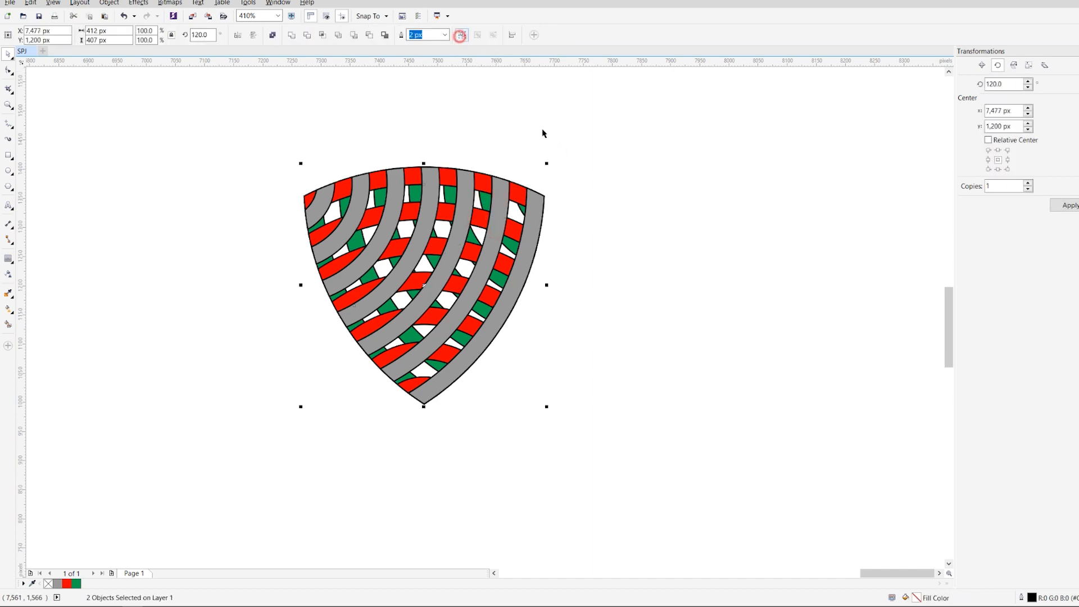
{"action": "left_click", "coordinate": [691, 246]}
Step: Break the grey stripes apart into separate curves
{"action": "left_click", "coordinate": [495, 245]}
{"action": "left_click", "coordinate": [272, 35]}
{"action": "left_click", "coordinate": [650, 217]}
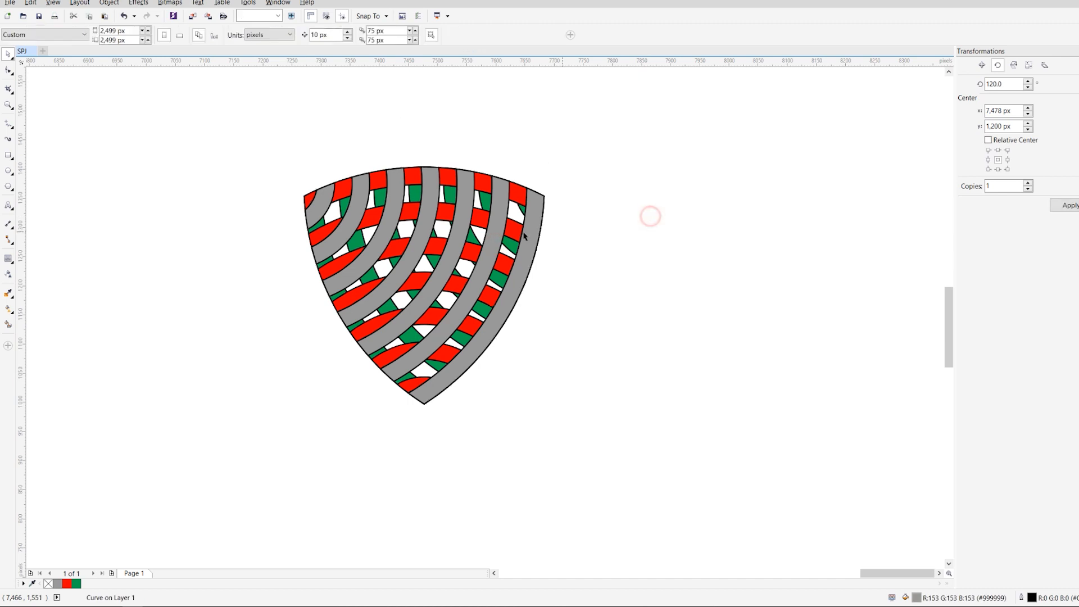
Step: Give the second grey stripe from the triangle's right edge a one-step, 30 px outside contour and break the contour group apart
{"action": "left_click", "coordinate": [492, 236]}
{"action": "left_click", "coordinate": [7, 263]}
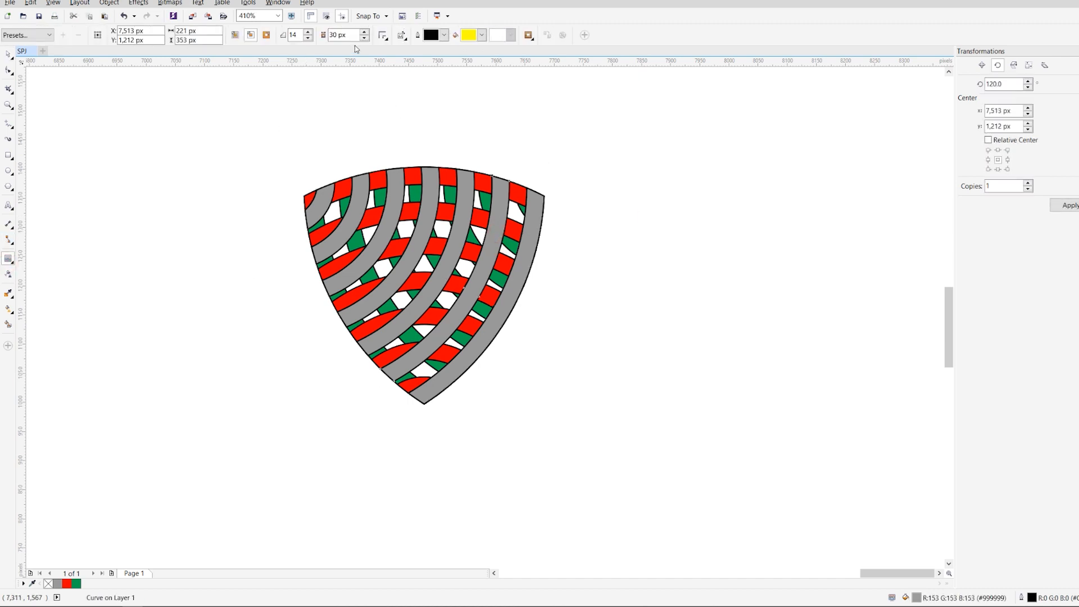
{"action": "left_click", "coordinate": [267, 36]}
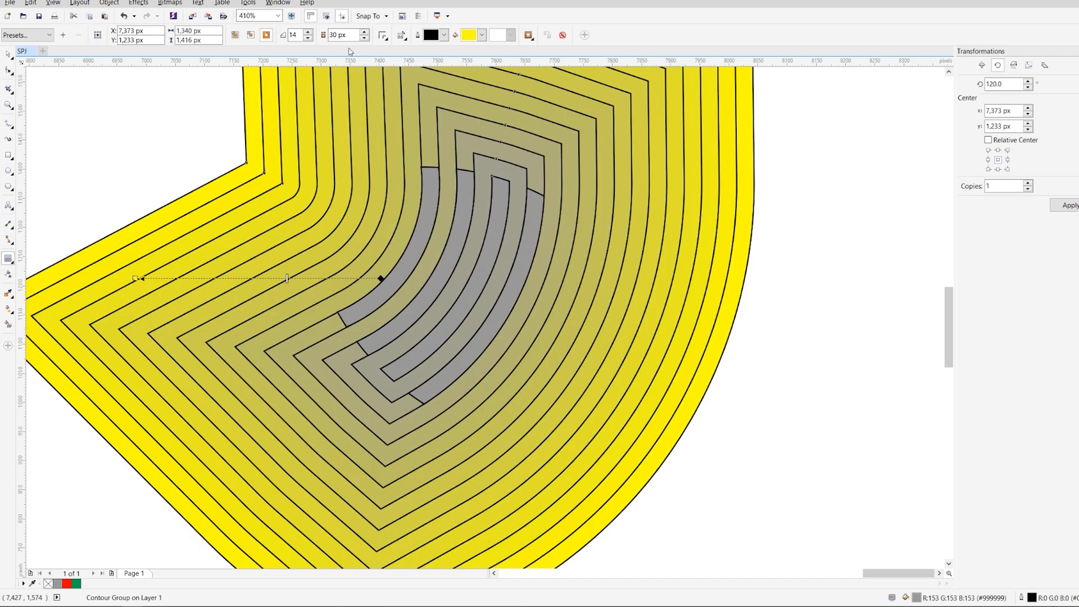
{"action": "left_click", "coordinate": [298, 33]}
{"action": "key", "text": "BackSpace"}
{"action": "key", "text": "Return"}
{"action": "right_click", "coordinate": [502, 165]}
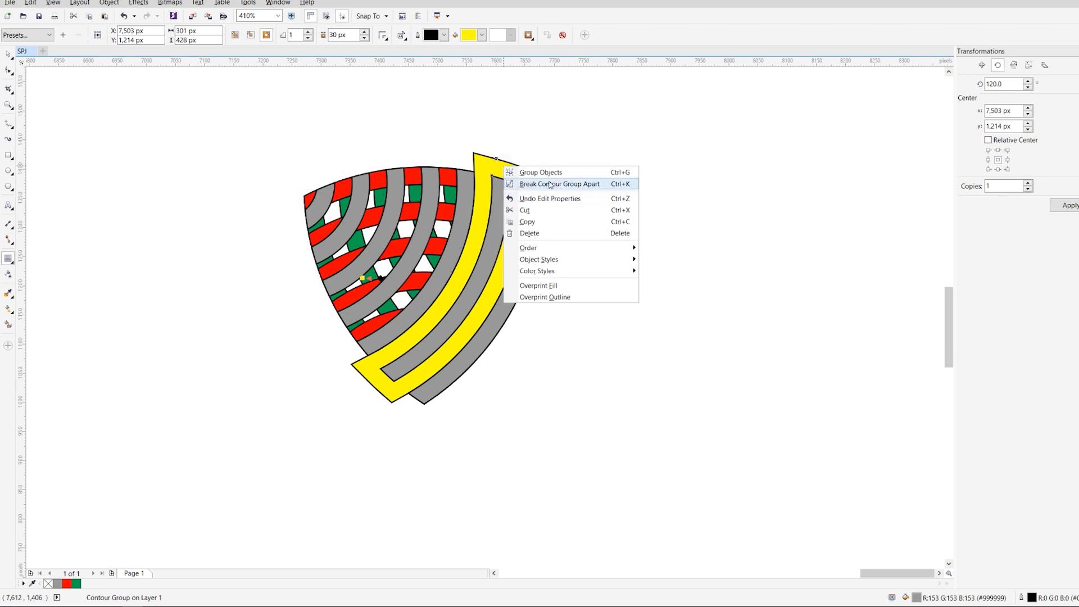
{"action": "left_click", "coordinate": [550, 181]}
{"action": "left_click", "coordinate": [9, 55]}
Step: Try cutting the grey stripe out of the yellow contour shape with Back Minus Front
{"action": "left_click", "coordinate": [505, 202]}
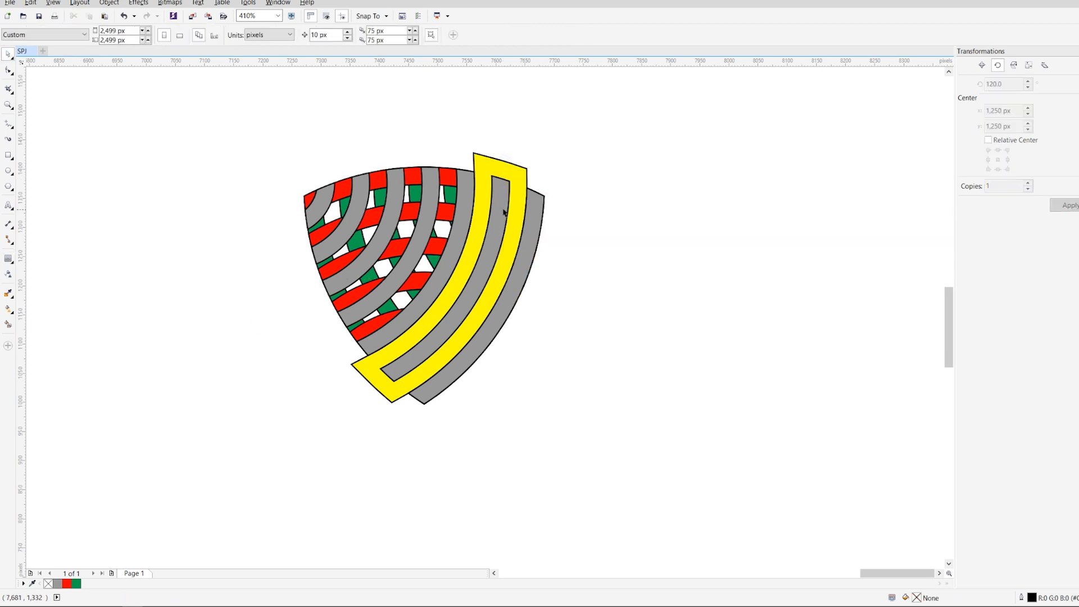
{"action": "left_click", "coordinate": [504, 168], "text": "shift"}
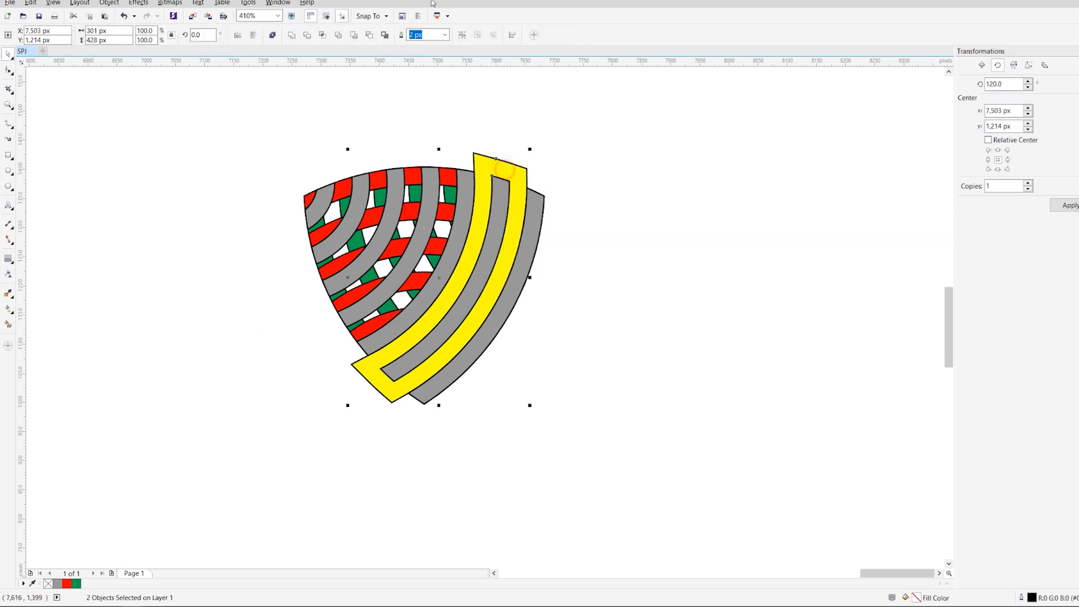
{"action": "left_click", "coordinate": [370, 36]}
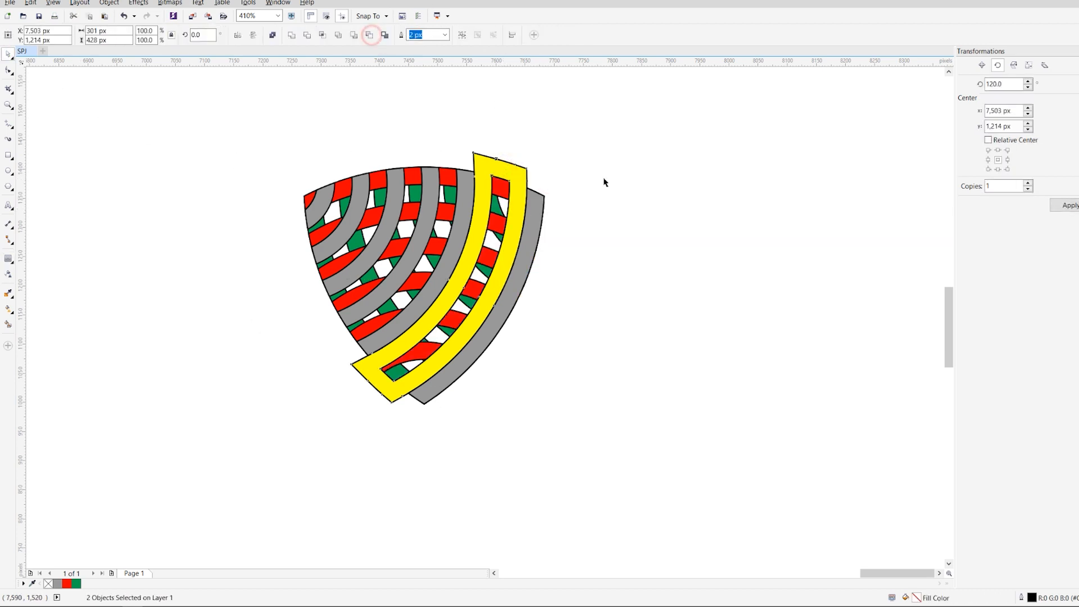
Step: Draw a large closed polyline around the right and lower sides of the yellow contour, from its upper to its lower inner corners
{"action": "left_click", "coordinate": [11, 126]}
{"action": "left_click", "coordinate": [44, 181]}
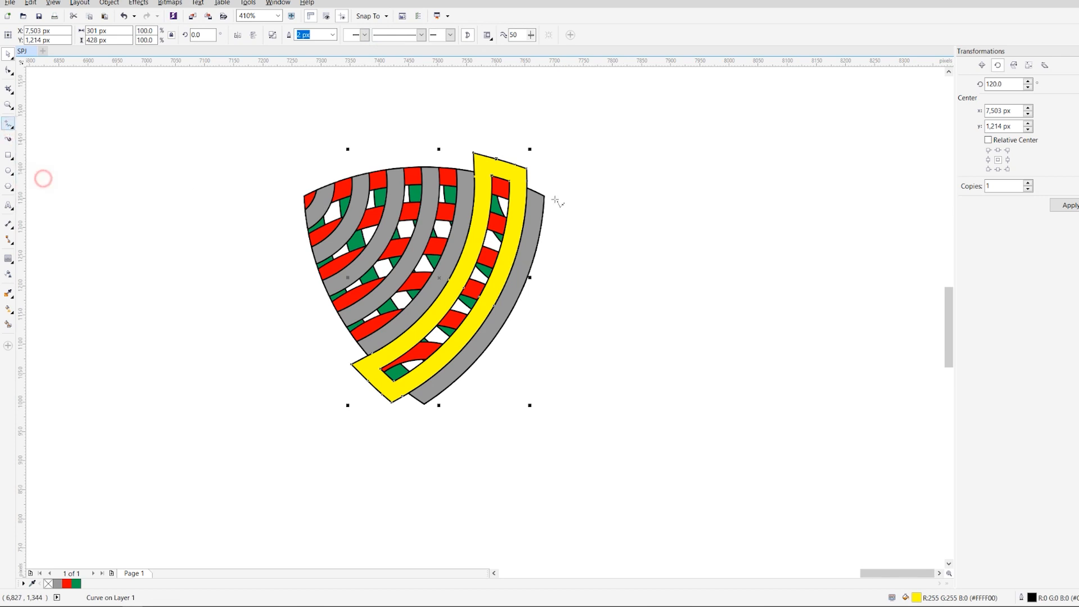
{"action": "mouse_move", "coordinate": [492, 176]}
{"action": "left_mouse_down"}
{"action": "mouse_move", "coordinate": [473, 151]}
{"action": "mouse_move", "coordinate": [482, 126]}
{"action": "mouse_move", "coordinate": [651, 153]}
{"action": "mouse_move", "coordinate": [600, 363]}
{"action": "mouse_move", "coordinate": [471, 489]}
{"action": "mouse_move", "coordinate": [323, 439]}
{"action": "mouse_move", "coordinate": [334, 364]}
{"action": "mouse_move", "coordinate": [382, 371]}
{"action": "left_mouse_up"}
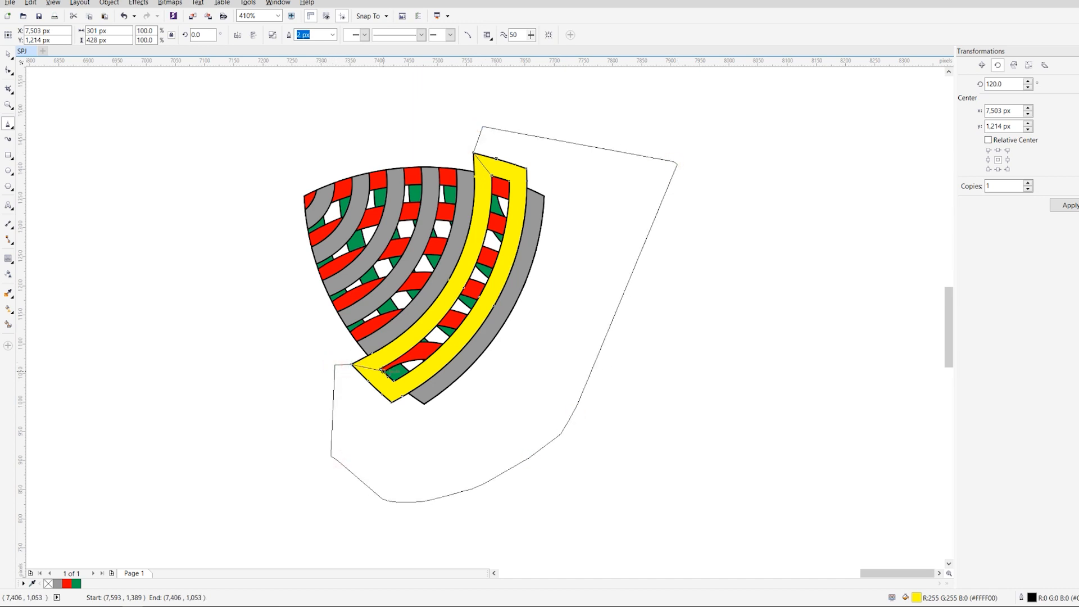
{"action": "left_click", "coordinate": [494, 362]}
{"action": "double_click", "coordinate": [492, 176]}
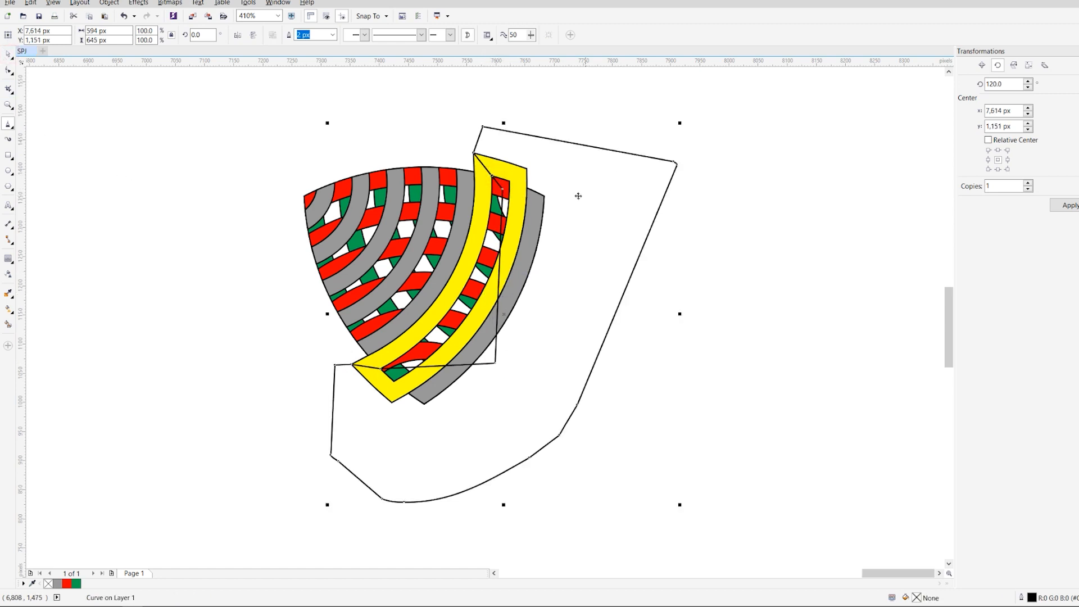
Step: Try cutting the polyline area off the yellow contour with Back Minus Front and delete the leftover piece
{"action": "left_click", "coordinate": [482, 190], "text": "shift"}
{"action": "left_click", "coordinate": [368, 35]}
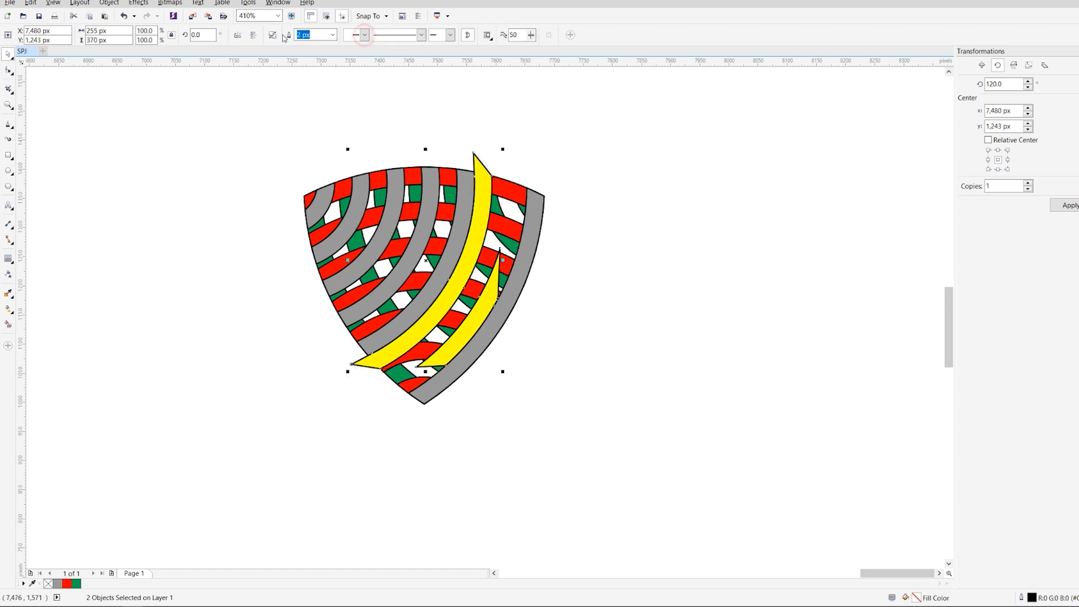
{"action": "key", "text": "Delete"}
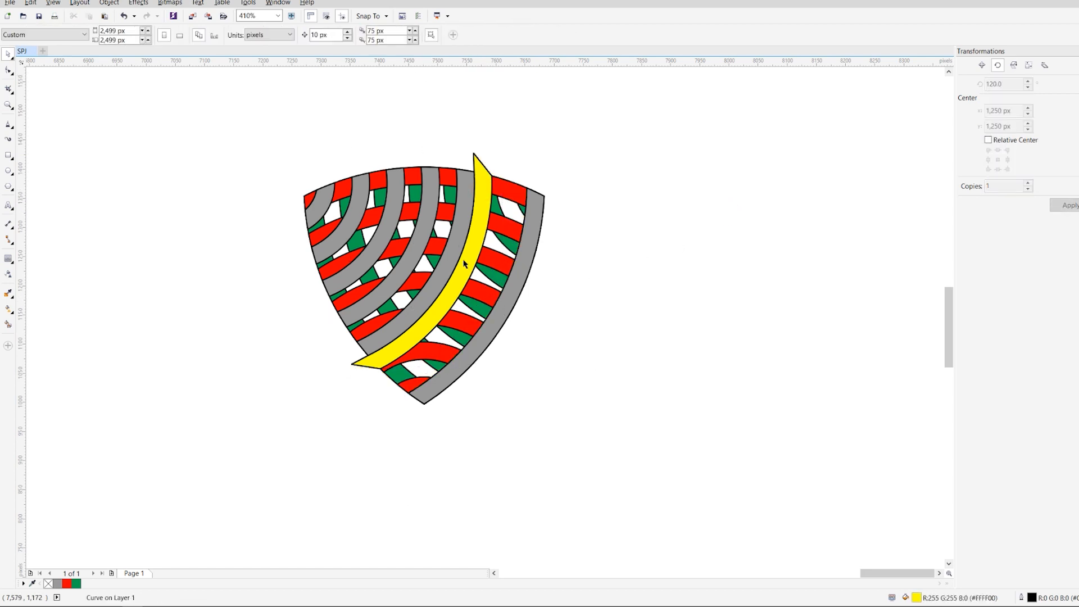
Step: Undo the leftover deletion, the polyline and both cuts on the yellow contour
{"action": "key", "text": "ctrl+z"}
{"action": "left_click", "coordinate": [463, 260], "text": "shift"}
{"action": "key", "text": "ctrl+z"}
{"action": "key", "text": "ctrl+z"}
{"action": "key", "text": "ctrl+z"}
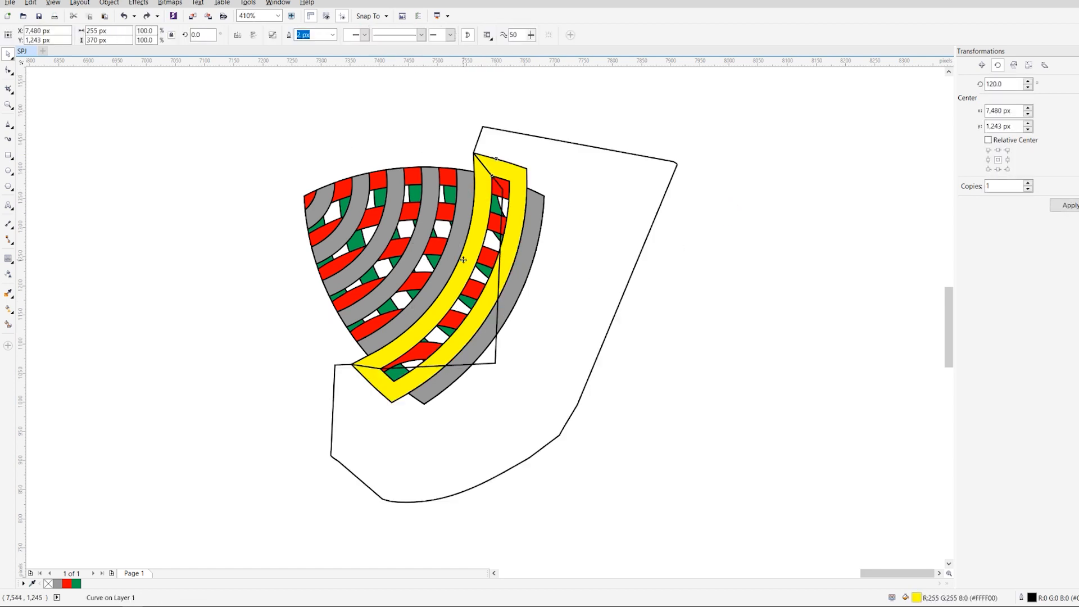
{"action": "left_click", "coordinate": [673, 316]}
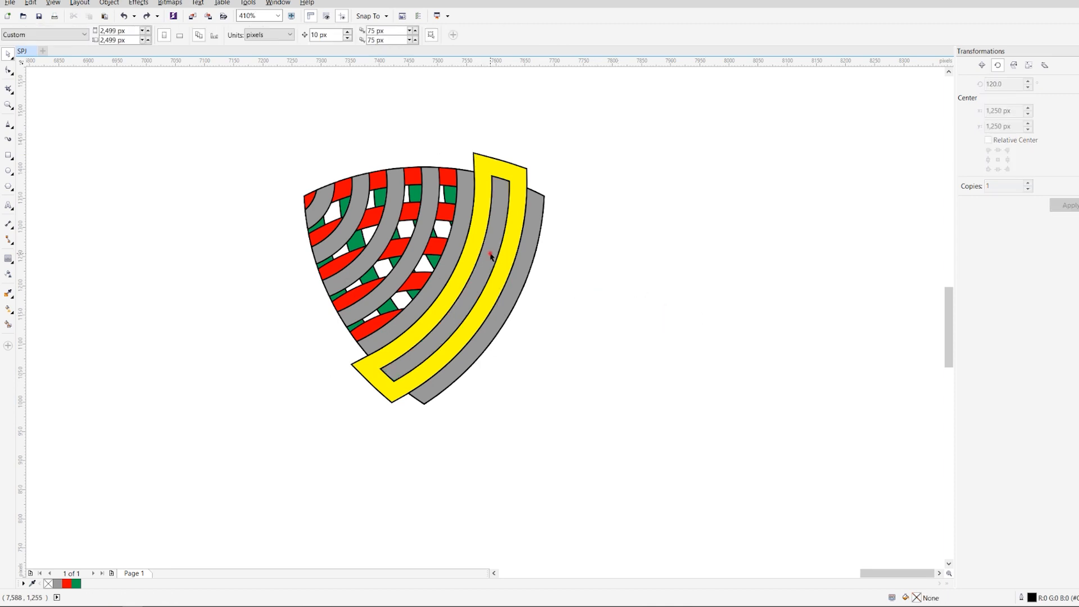
Step: Trim the yellow contour with the second grey stripe, and draw a closed polyline enclosing only the contour's left band
{"action": "left_click", "coordinate": [490, 253]}
{"action": "left_click", "coordinate": [510, 173]}
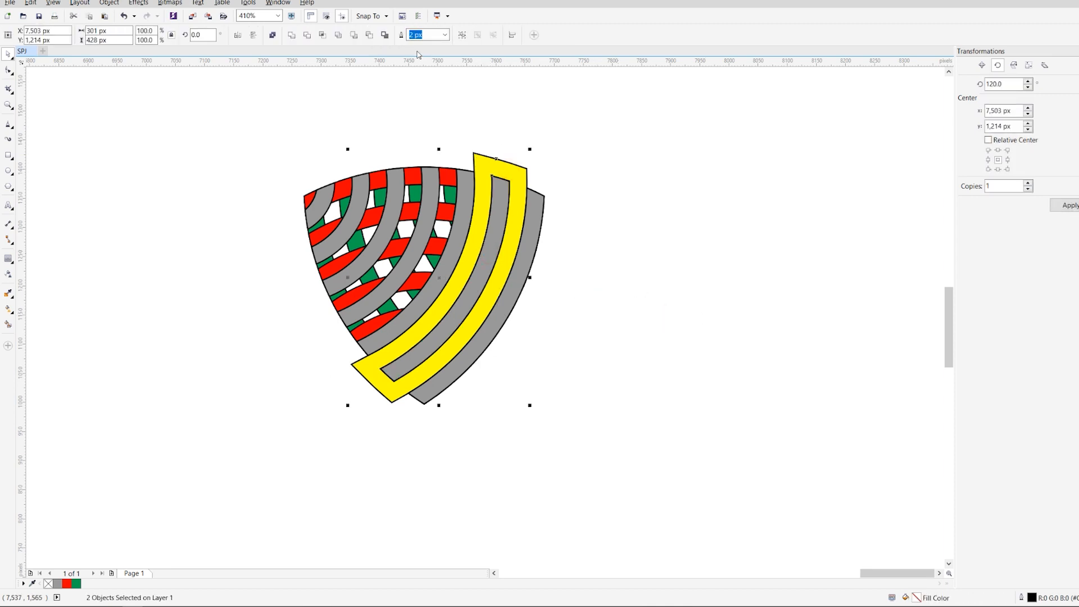
{"action": "left_click", "coordinate": [9, 126]}
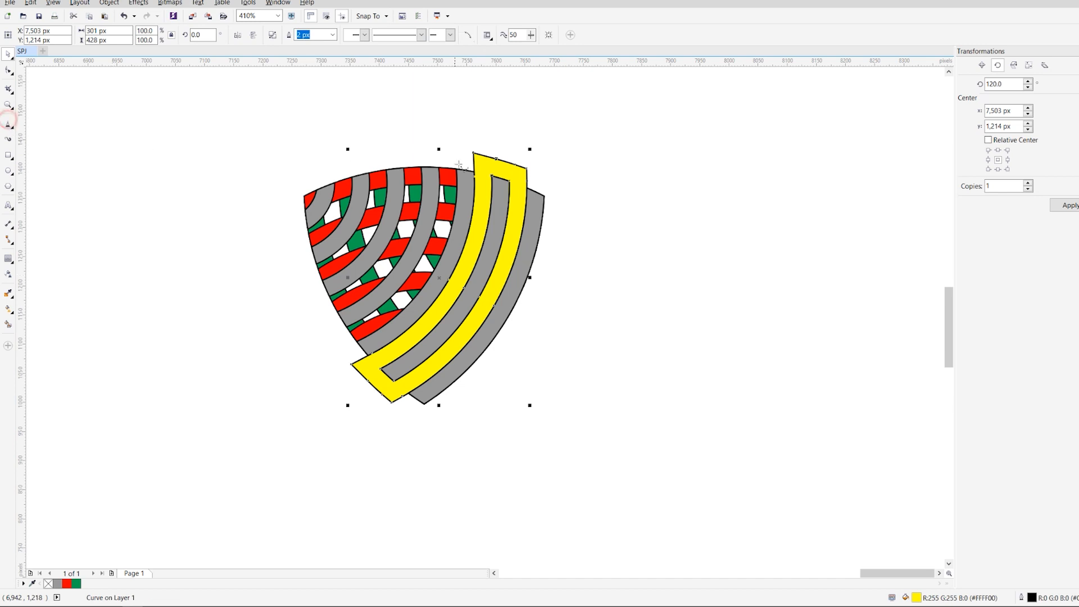
{"action": "left_click_drag", "start_coordinate": [491, 174], "coordinate": [474, 152]}
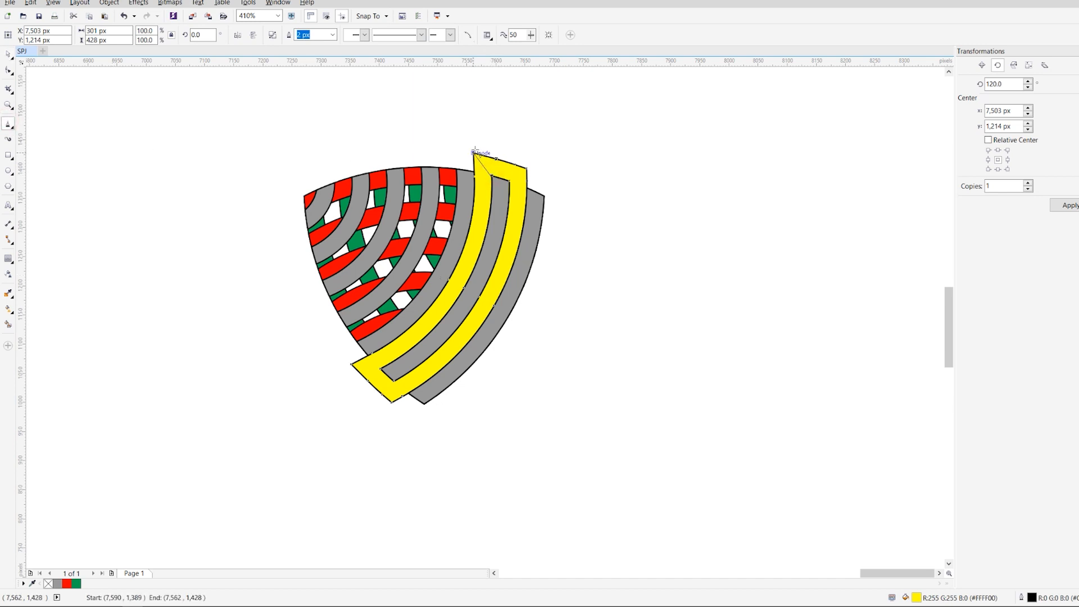
{"action": "left_click", "coordinate": [448, 131]}
{"action": "left_click", "coordinate": [352, 364]}
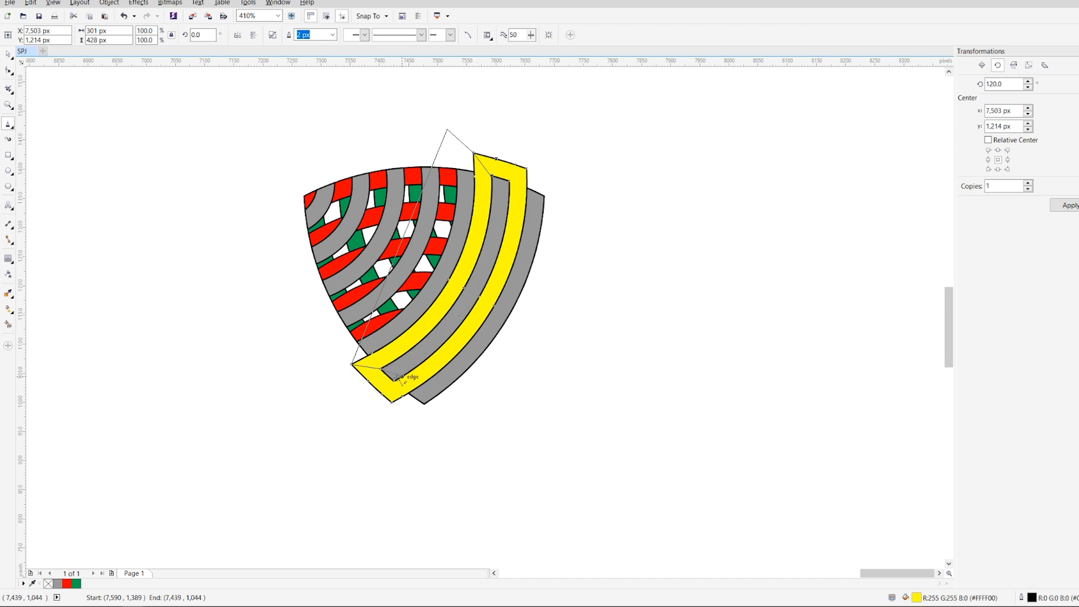
{"action": "left_click", "coordinate": [405, 374]}
{"action": "left_click", "coordinate": [490, 176]}
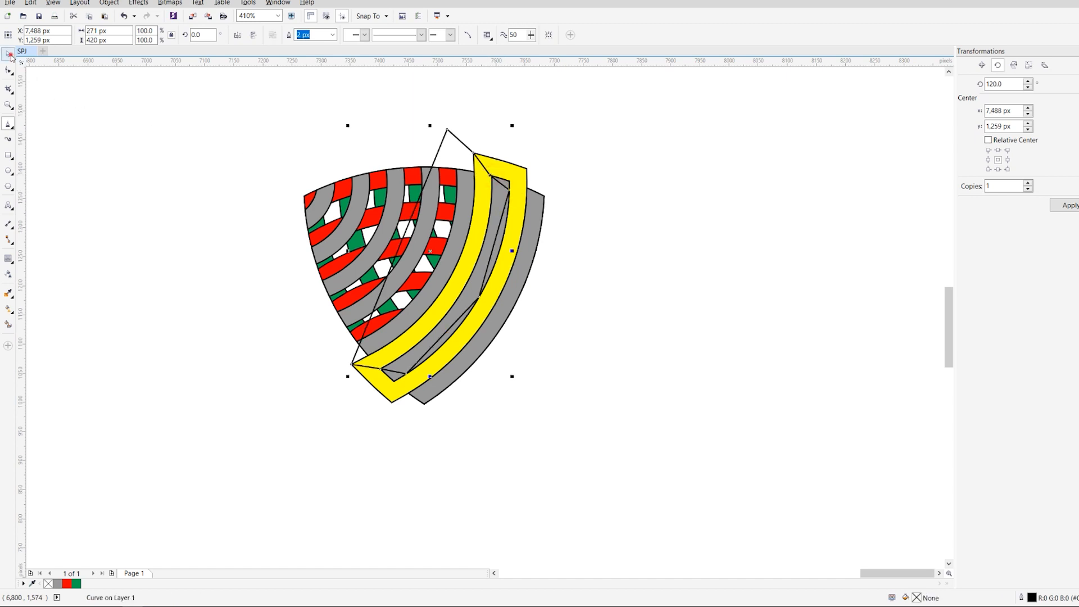
Step: Intersect the polyline with the yellow contour, and delete both source shapes to keep only the left yellow band
{"action": "key", "text": "space"}
{"action": "left_click", "coordinate": [323, 36]}
{"action": "left_click", "coordinate": [452, 154]}
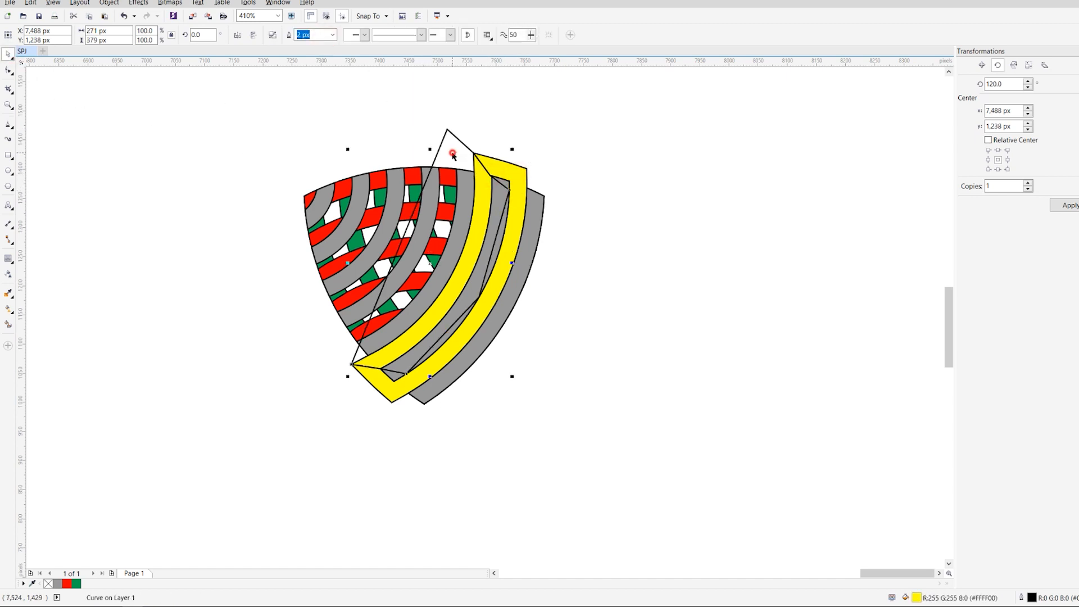
{"action": "left_click", "coordinate": [511, 167], "text": "shift"}
{"action": "key", "text": "Delete"}
Step: Cut the yellow band out of the grouped red and green stripes with Back Minus Front
{"action": "left_click", "coordinate": [483, 181]}
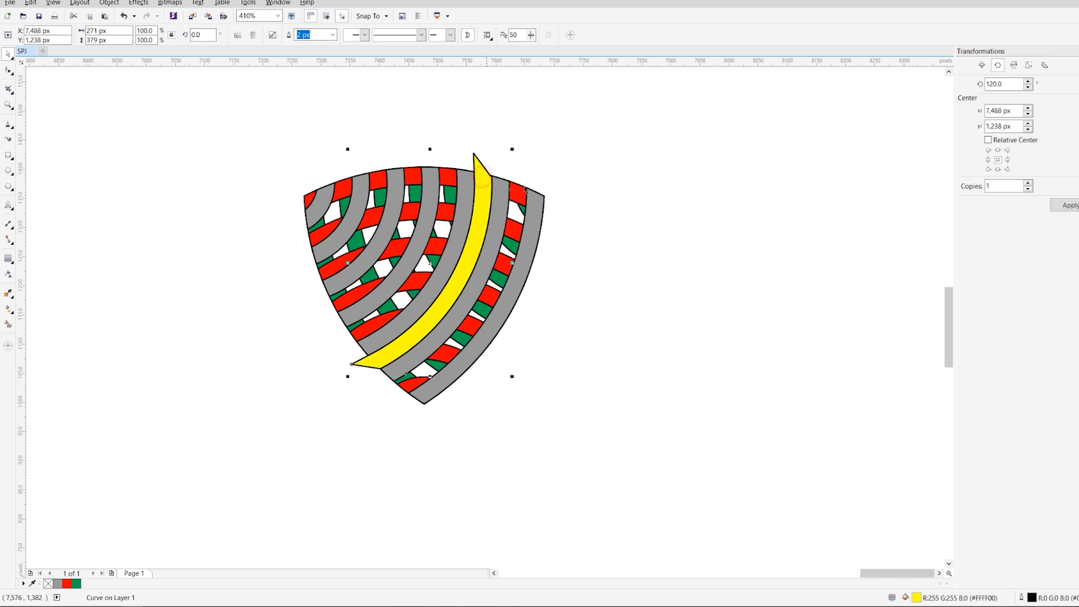
{"action": "left_click", "coordinate": [519, 194], "text": "shift"}
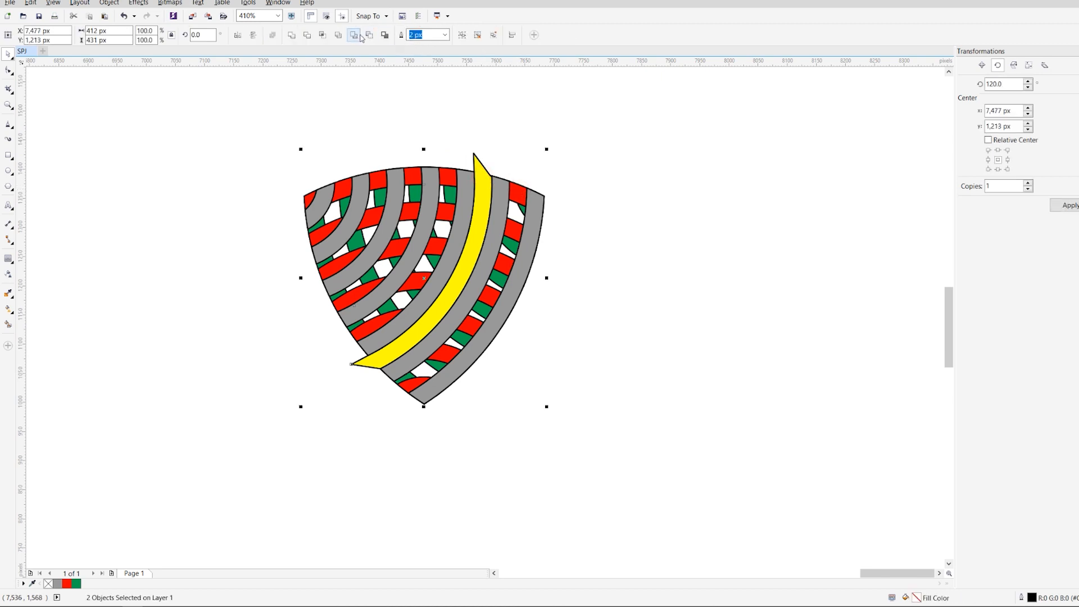
{"action": "left_click", "coordinate": [367, 35]}
{"action": "left_click", "coordinate": [626, 221]}
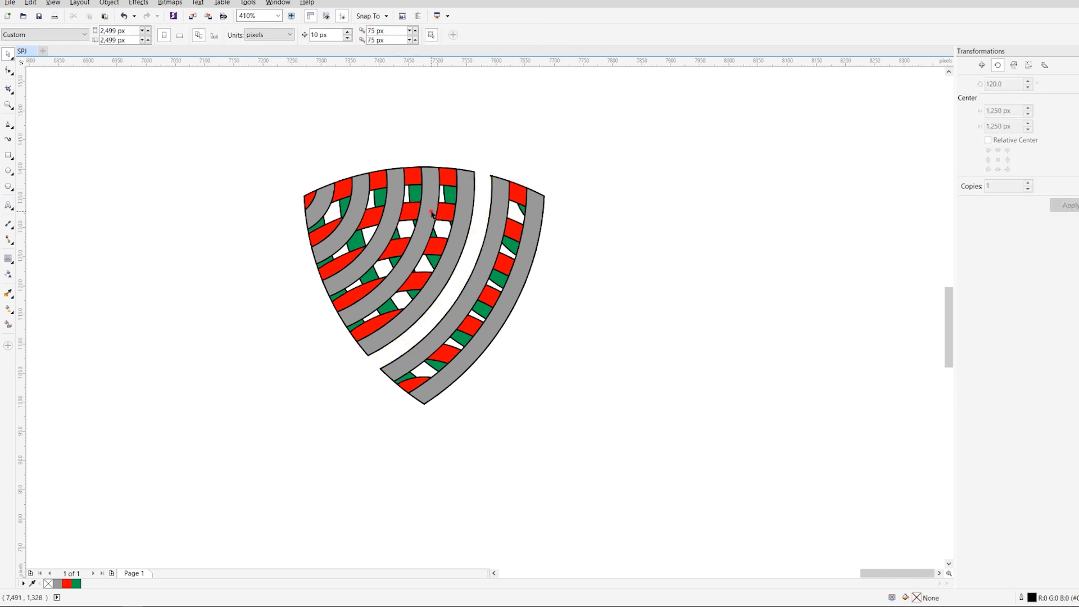
Step: Give the fourth grey stripe from the triangle's right edge a one-step, 30 px outside contour and break the contour group apart
{"action": "left_click", "coordinate": [432, 213]}
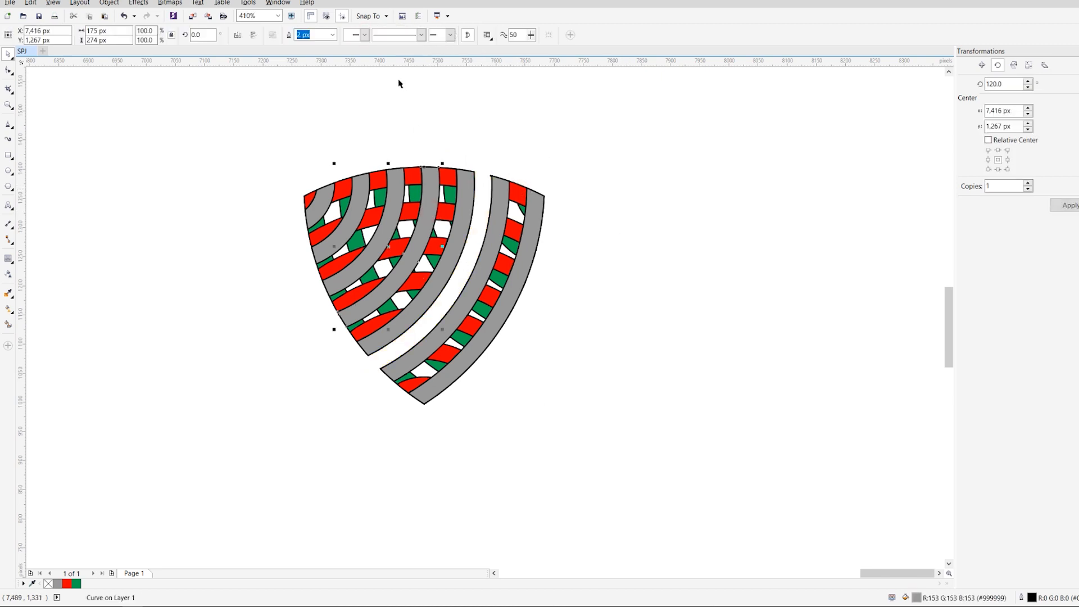
{"action": "left_click", "coordinate": [8, 258]}
{"action": "left_click", "coordinate": [267, 35]}
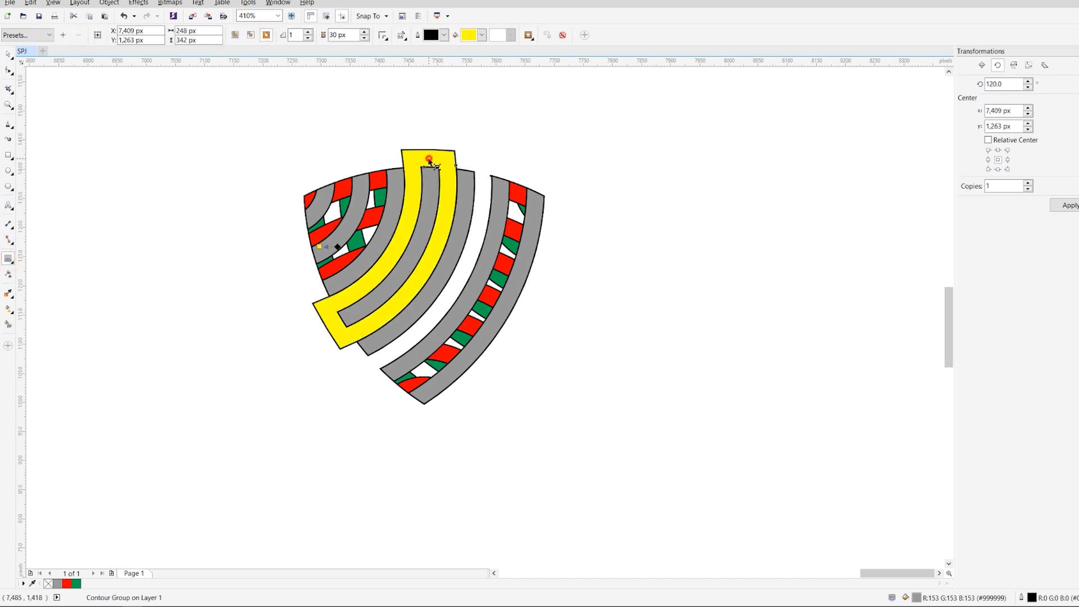
{"action": "right_click", "coordinate": [429, 160]}
{"action": "left_click", "coordinate": [469, 176]}
{"action": "key", "text": "space"}
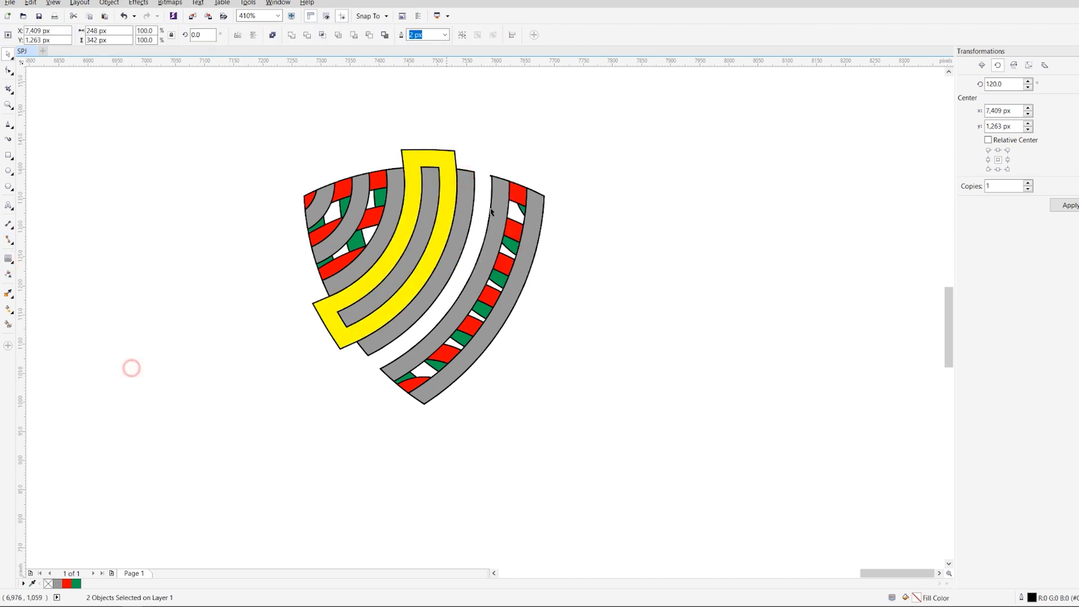
Step: Trim the new yellow contour with the fourth grey stripe, and draw a closed polyline enclosing only its left band
{"action": "left_click", "coordinate": [431, 197]}
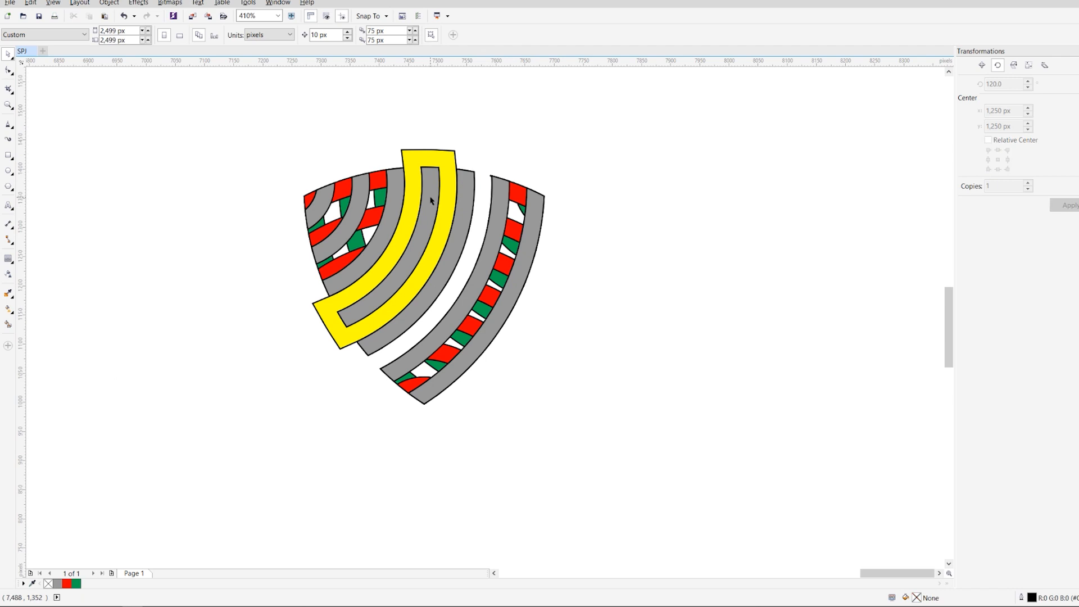
{"action": "left_click", "coordinate": [438, 148]}
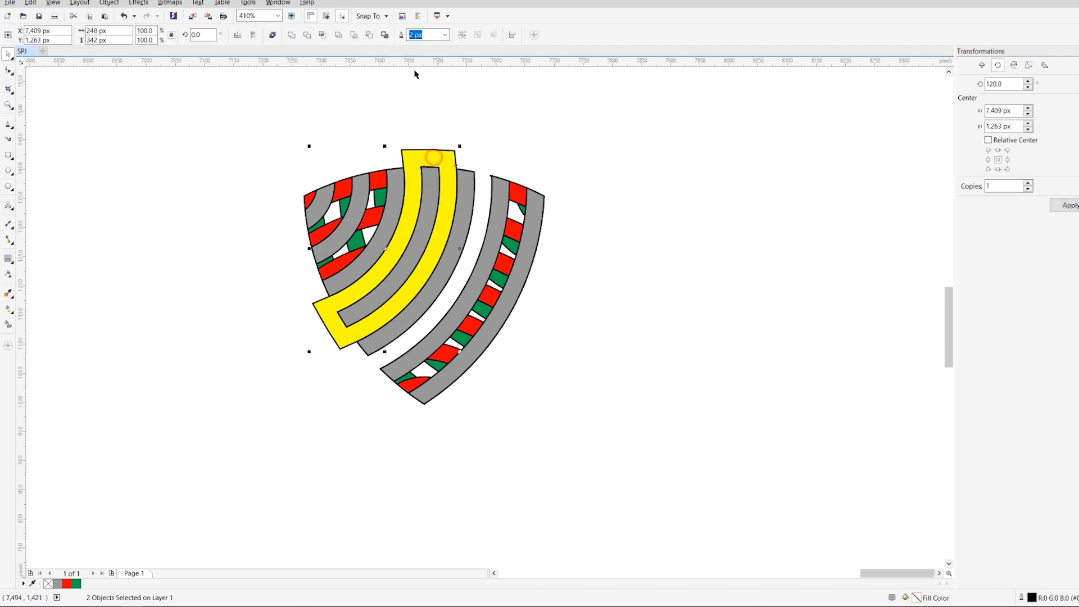
{"action": "left_click", "coordinate": [8, 125]}
{"action": "mouse_move", "coordinate": [421, 167]}
{"action": "left_mouse_down"}
{"action": "mouse_move", "coordinate": [405, 149]}
{"action": "mouse_move", "coordinate": [272, 212]}
{"action": "mouse_move", "coordinate": [310, 301]}
{"action": "mouse_move", "coordinate": [359, 325]}
{"action": "mouse_move", "coordinate": [419, 276]}
{"action": "mouse_move", "coordinate": [441, 175]}
{"action": "mouse_move", "coordinate": [421, 166]}
{"action": "left_mouse_up"}
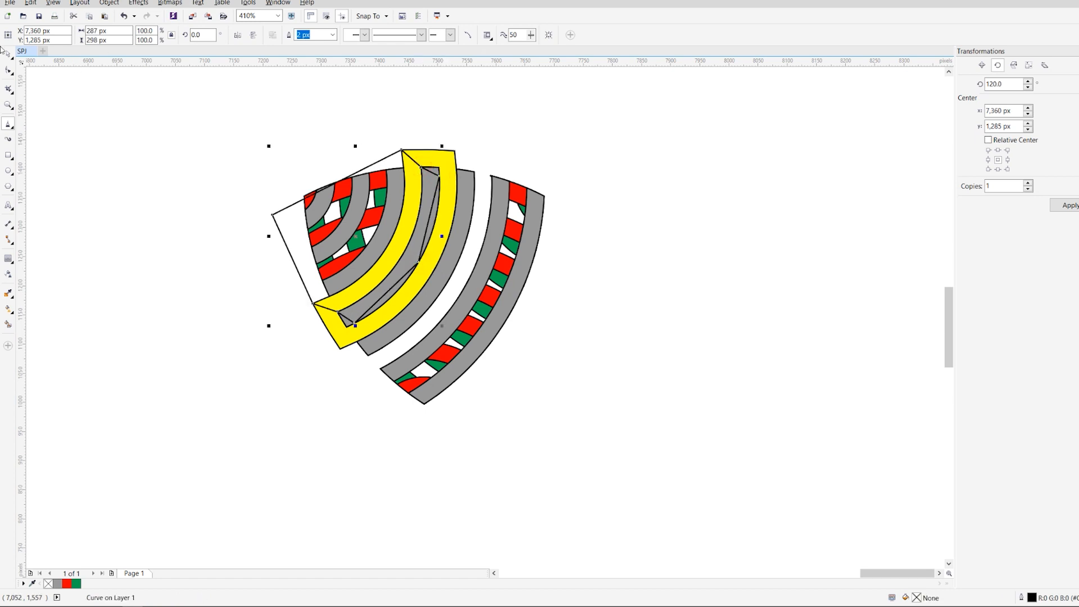
Step: Intersect the new polyline with the fourth stripe's yellow contour, and delete both source shapes to keep the left band
{"action": "key", "text": "space"}
{"action": "left_click", "coordinate": [450, 164], "text": "shift"}
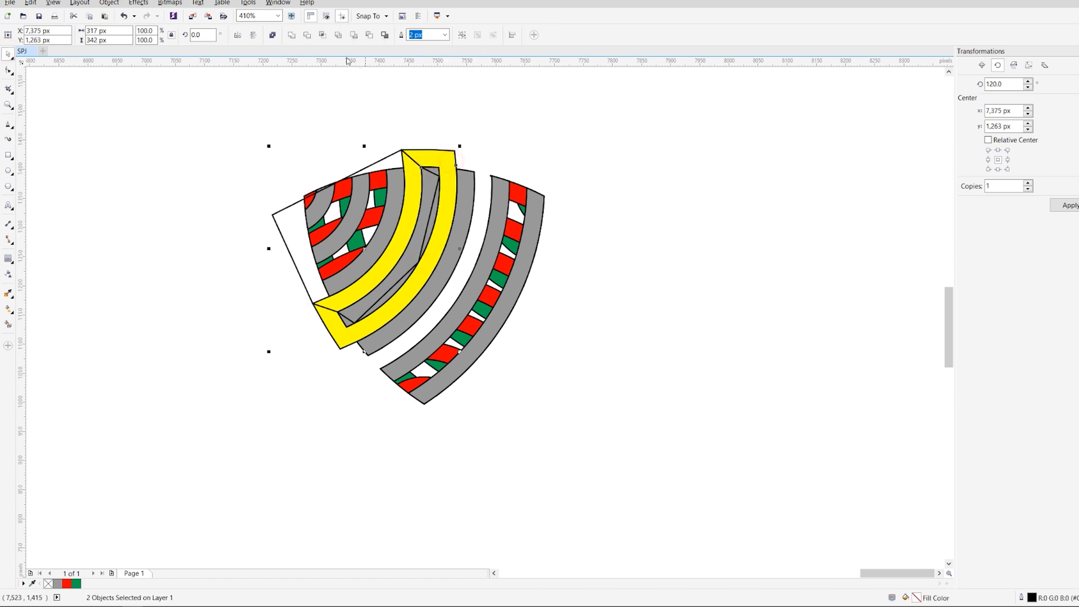
{"action": "left_click", "coordinate": [323, 35]}
{"action": "key", "text": "Delete"}
Step: Cut the fourth stripe's yellow band out of the red and green group with Back Minus Front
{"action": "left_click", "coordinate": [415, 193]}
{"action": "left_click", "coordinate": [444, 172], "text": "shift"}
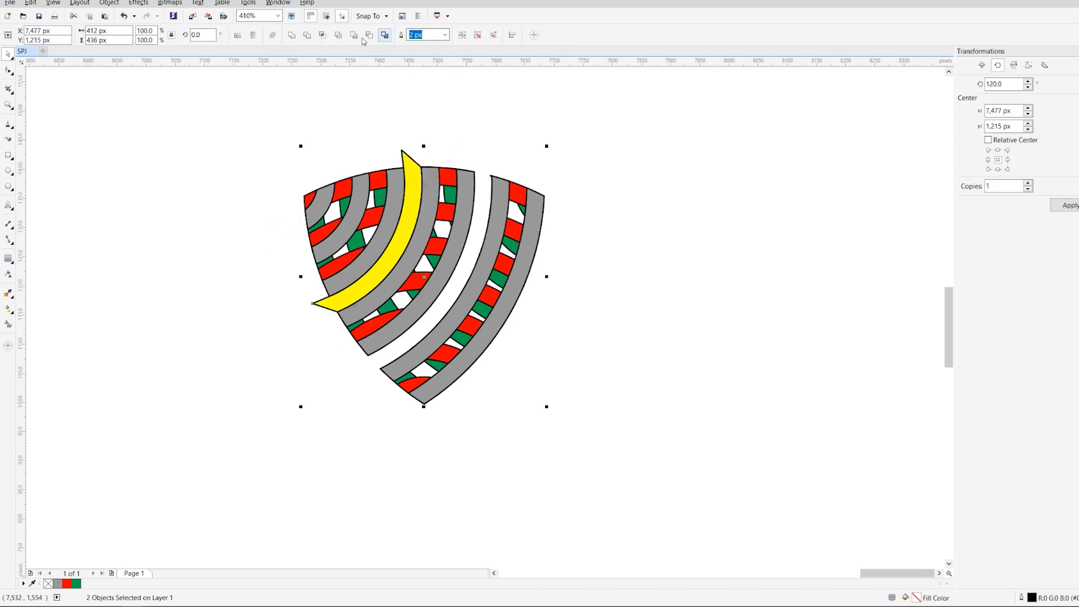
{"action": "left_click", "coordinate": [370, 35]}
{"action": "left_click", "coordinate": [513, 155]}
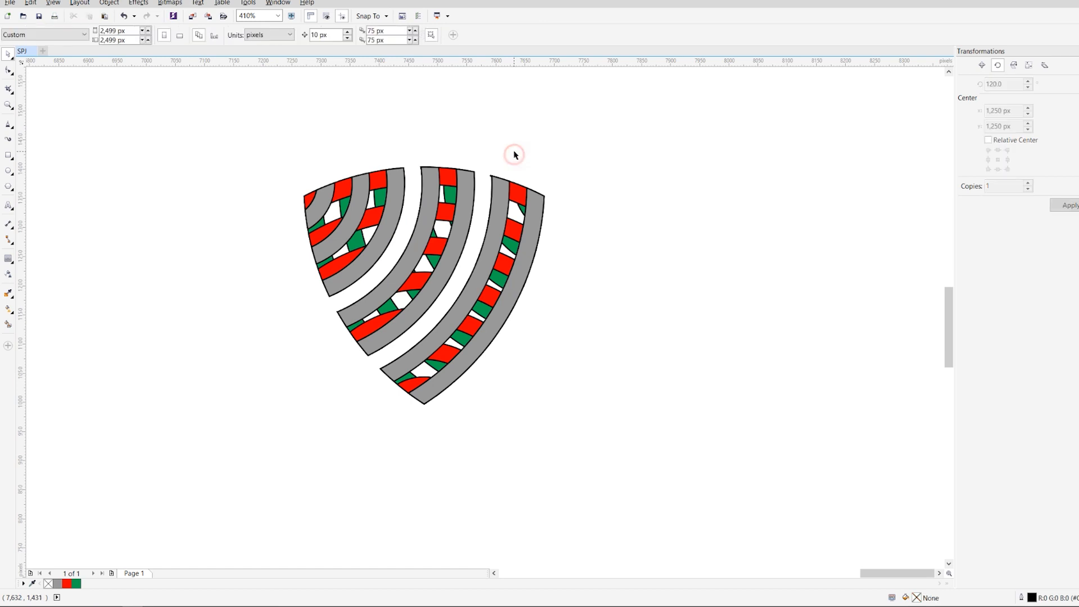
Step: Delete the two smallest grey stripes nearest the triangle's upper-left corner, exposing the full red and green stripes there
{"action": "left_click", "coordinate": [363, 199]}
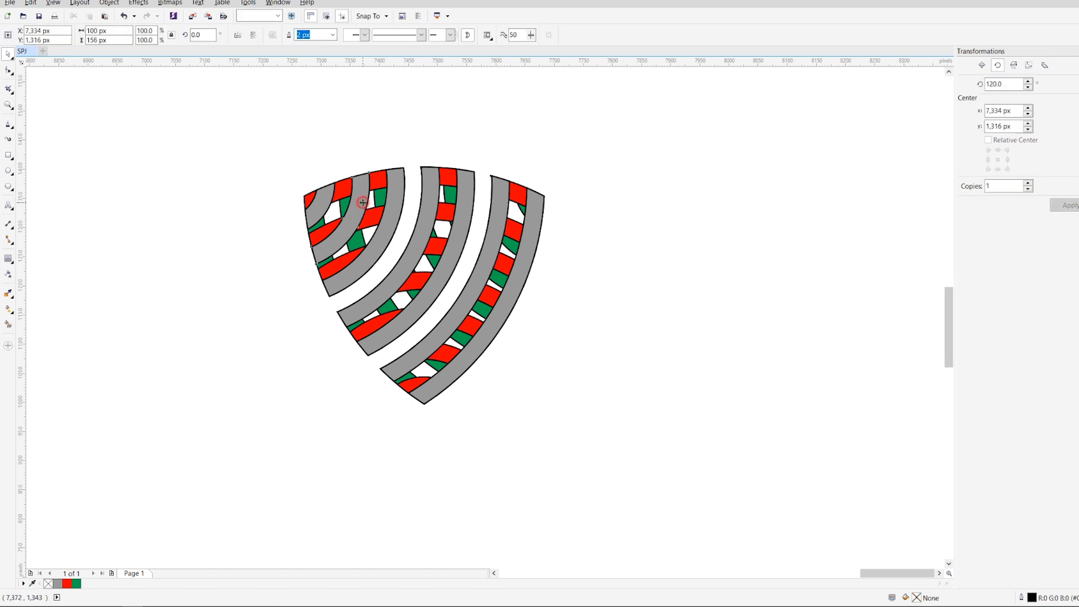
{"action": "left_click", "coordinate": [309, 205]}
{"action": "key", "text": "Delete"}
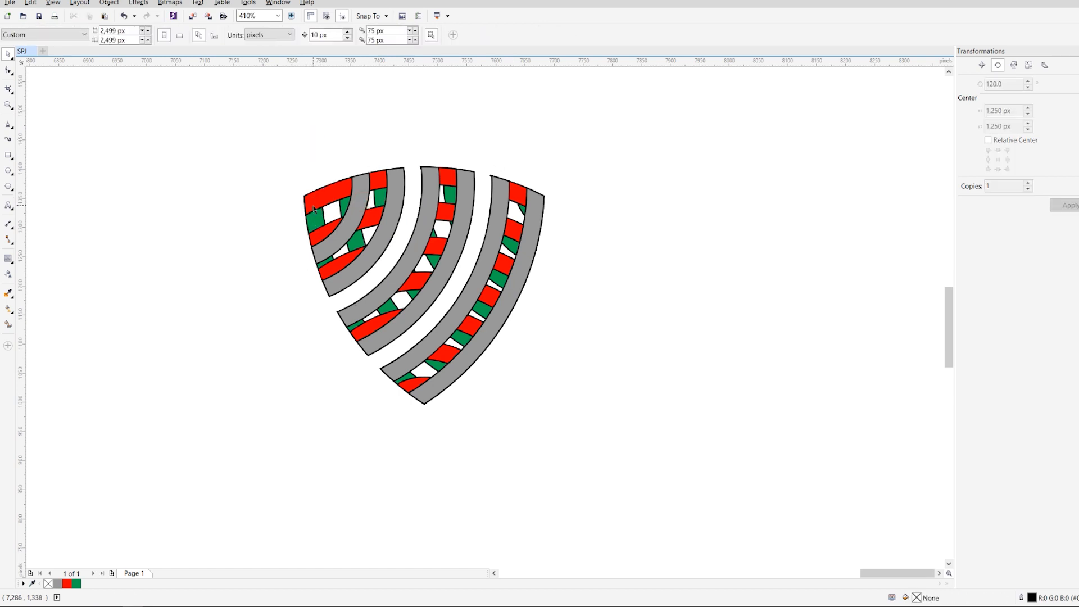
{"action": "left_click", "coordinate": [357, 228]}
{"action": "left_click", "coordinate": [376, 208], "text": "shift"}
{"action": "left_click", "coordinate": [358, 224]}
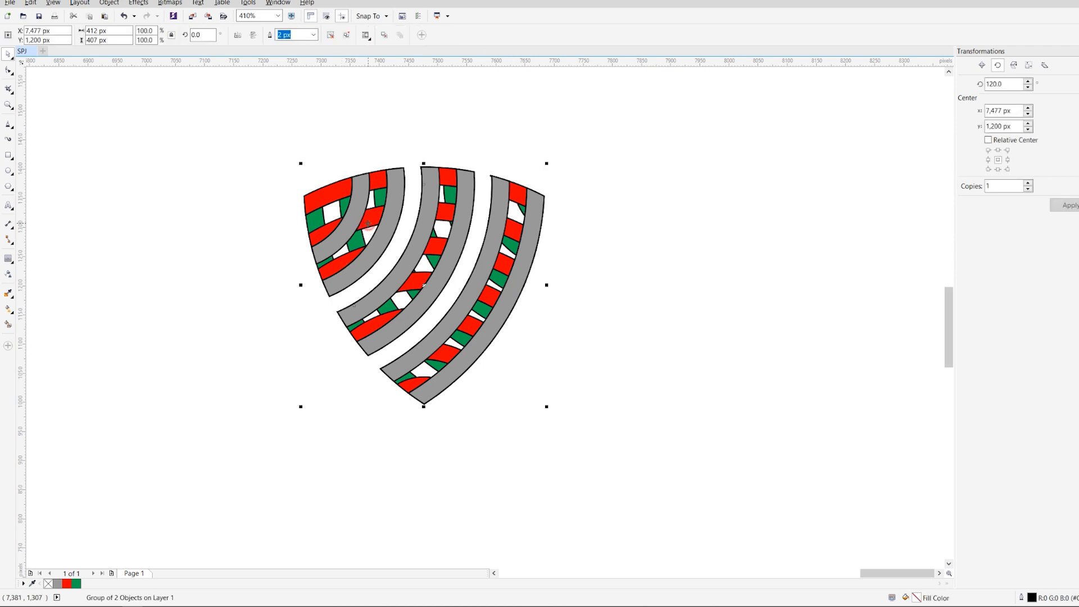
{"action": "left_click", "coordinate": [445, 122]}
{"action": "left_click", "coordinate": [358, 194]}
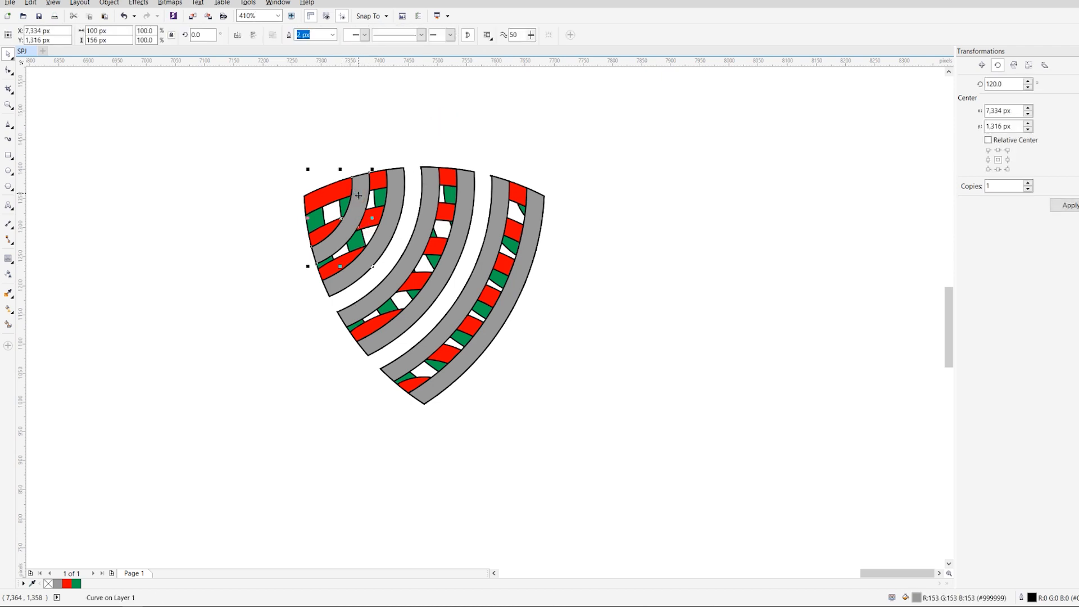
{"action": "key", "text": "Delete"}
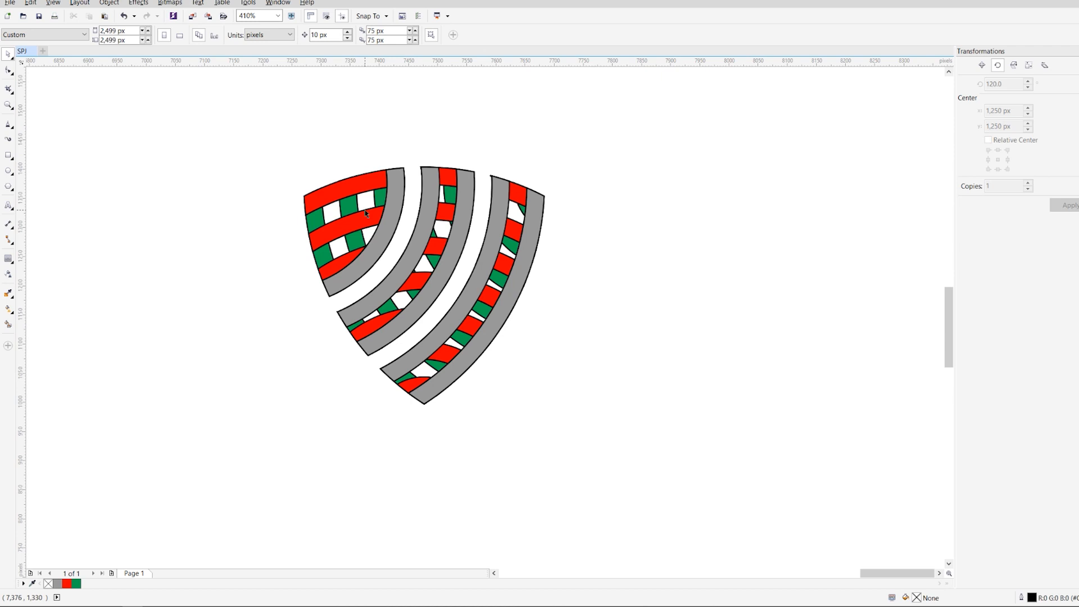
Step: Ungroup the red and green curves, and break the combined green curve apart into separate stripes
{"action": "left_click", "coordinate": [355, 239]}
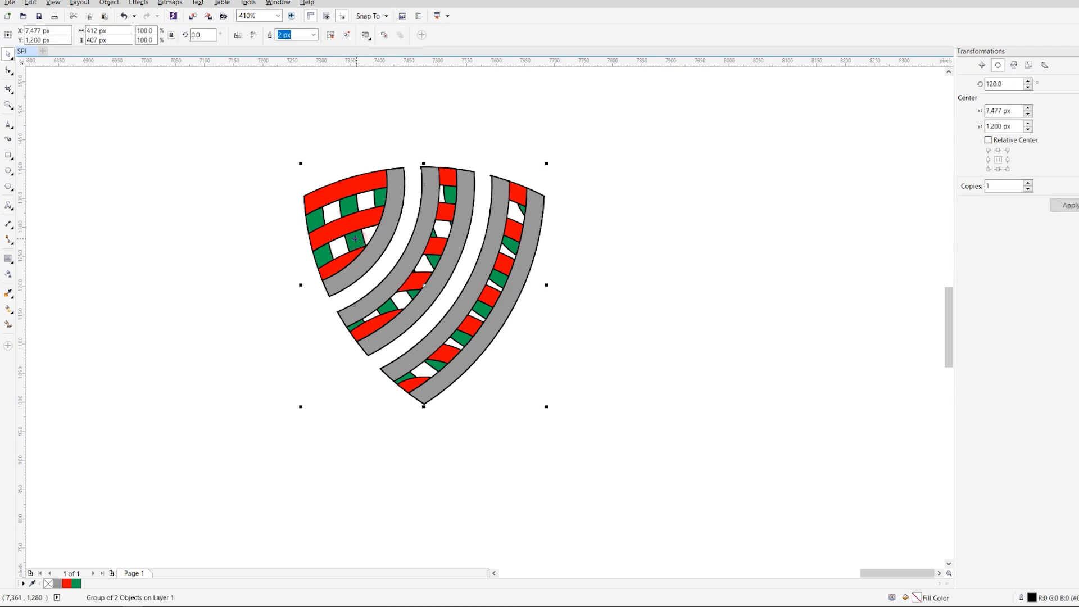
{"action": "left_click", "coordinate": [346, 34]}
{"action": "left_click", "coordinate": [401, 111]}
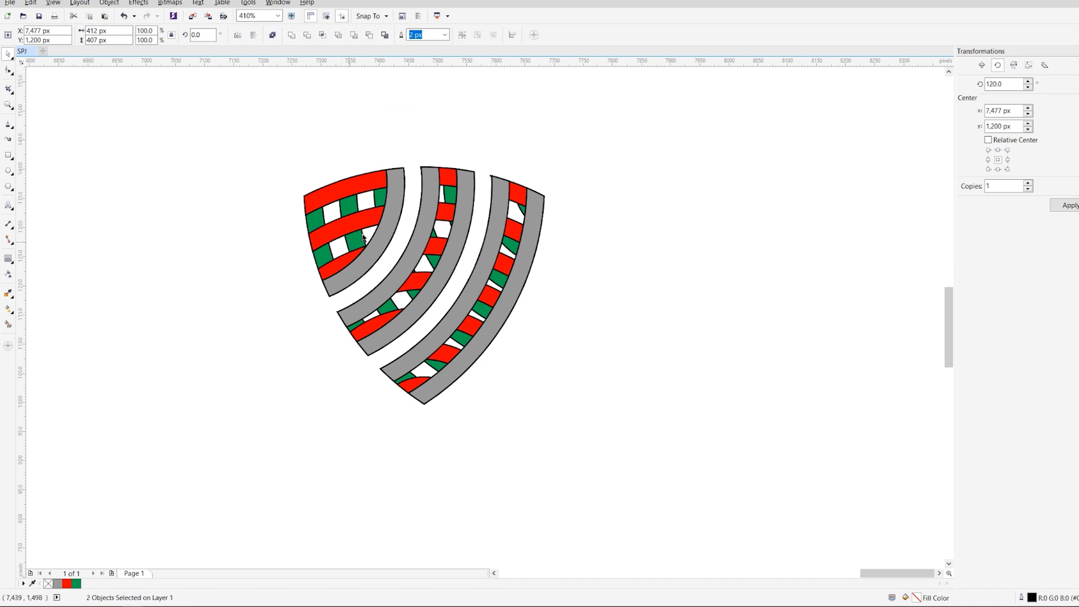
{"action": "left_click", "coordinate": [352, 242]}
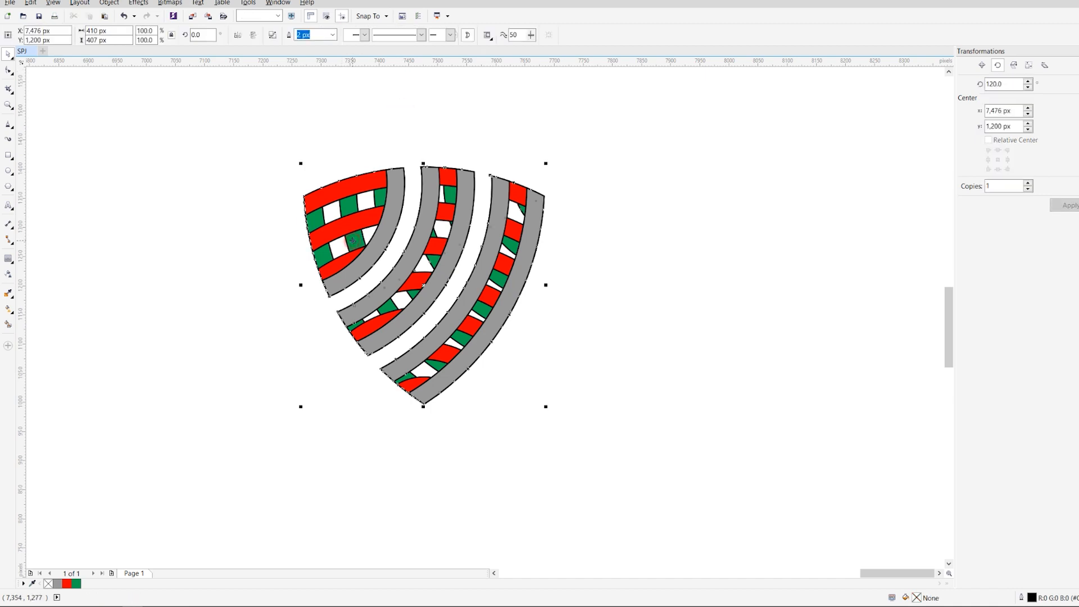
{"action": "left_click", "coordinate": [272, 35]}
{"action": "left_click", "coordinate": [438, 126]}
Step: Bring the middle green stripe of the upper-left section to the front, give it a one-step, 30 px outside contour and break the contour group apart
{"action": "left_click", "coordinate": [354, 245]}
{"action": "key", "text": "shift+Page_Up"}
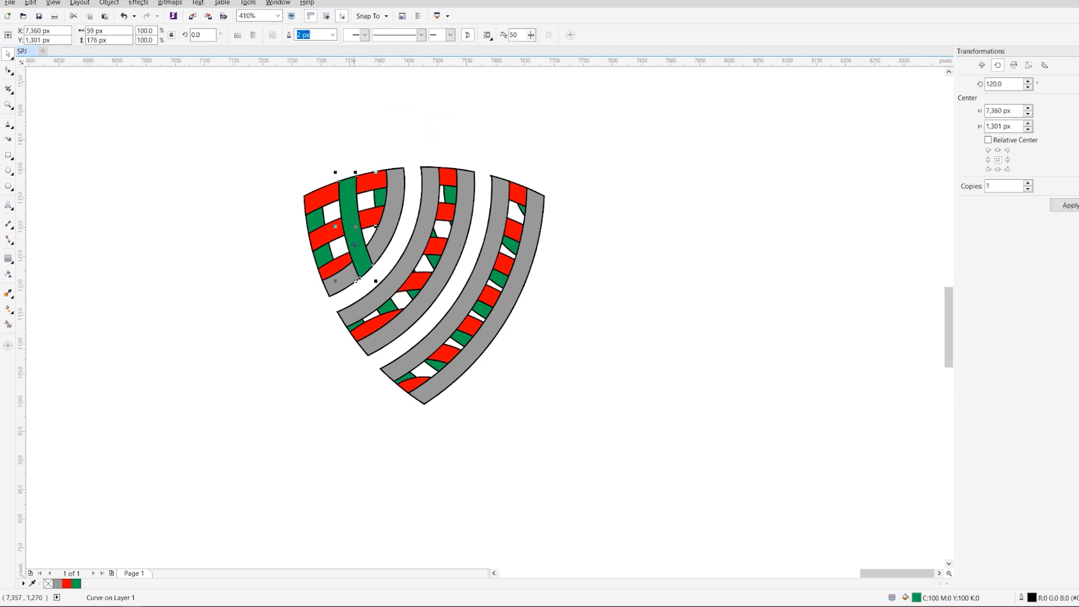
{"action": "left_click", "coordinate": [8, 258]}
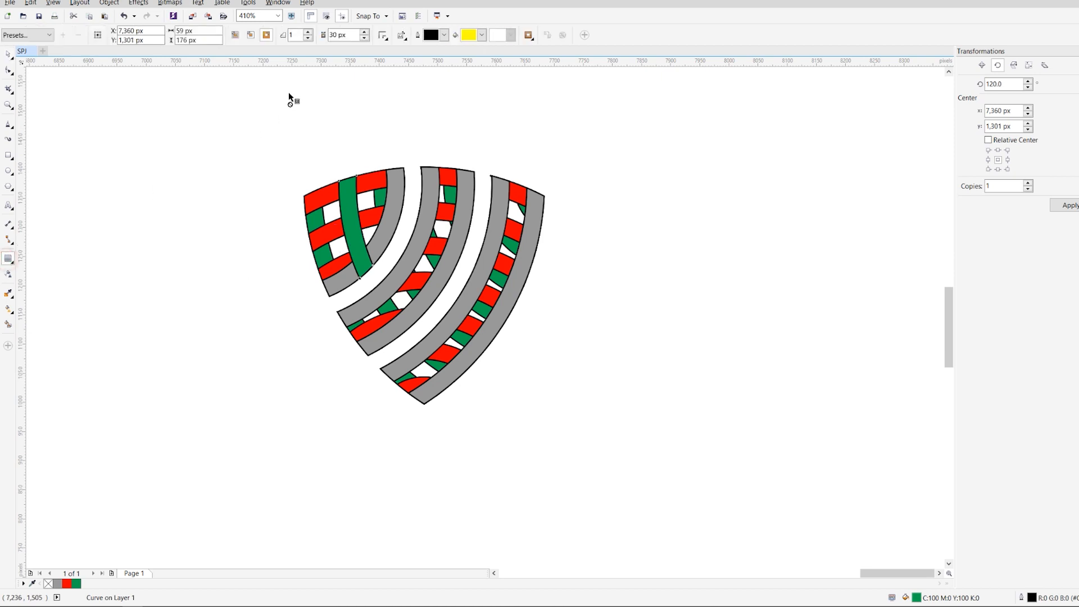
{"action": "left_click", "coordinate": [253, 37]}
{"action": "right_click", "coordinate": [366, 175]}
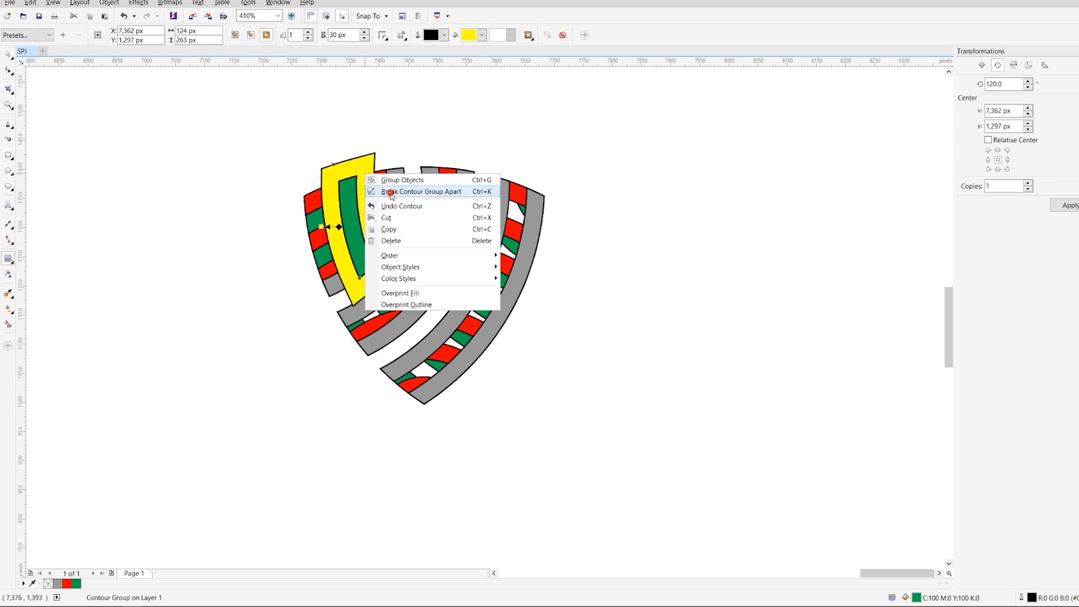
{"action": "left_click", "coordinate": [391, 192]}
{"action": "left_click", "coordinate": [8, 54]}
{"action": "left_click", "coordinate": [470, 91]}
Step: Try to cut the green stripe's yellow contour out of the whole combined red curve with Back Minus Front, and undo it
{"action": "left_click", "coordinate": [368, 172]}
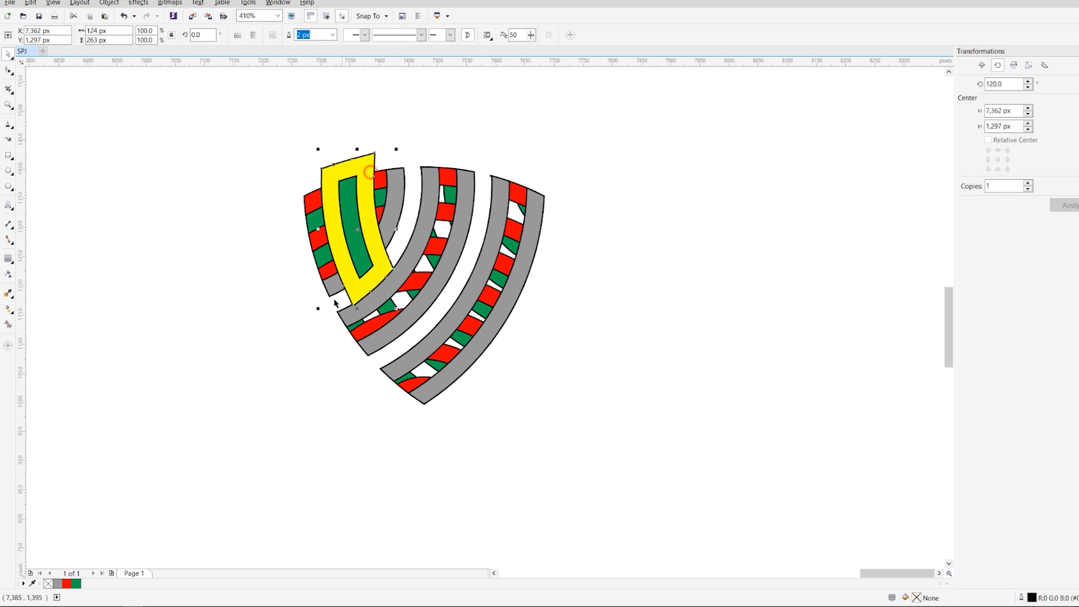
{"action": "left_click", "coordinate": [332, 269], "text": "shift"}
{"action": "left_click", "coordinate": [366, 37]}
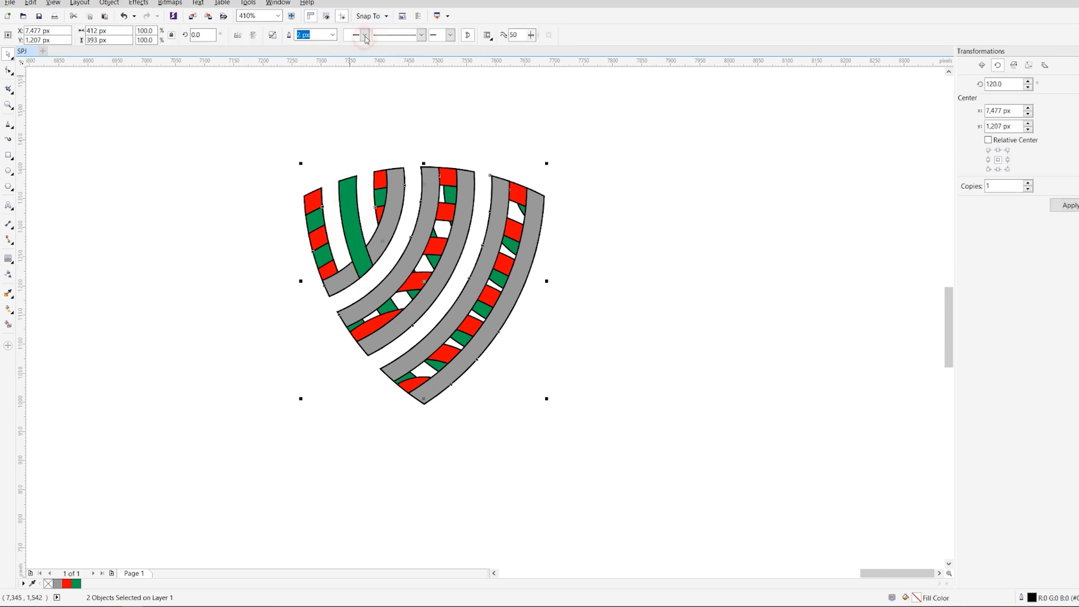
{"action": "key", "text": "ctrl+z"}
Step: Break the combined red curve apart, and cut the yellow contour out of the upper-left section's lowest red stripe with Back Minus Front
{"action": "left_click", "coordinate": [408, 131]}
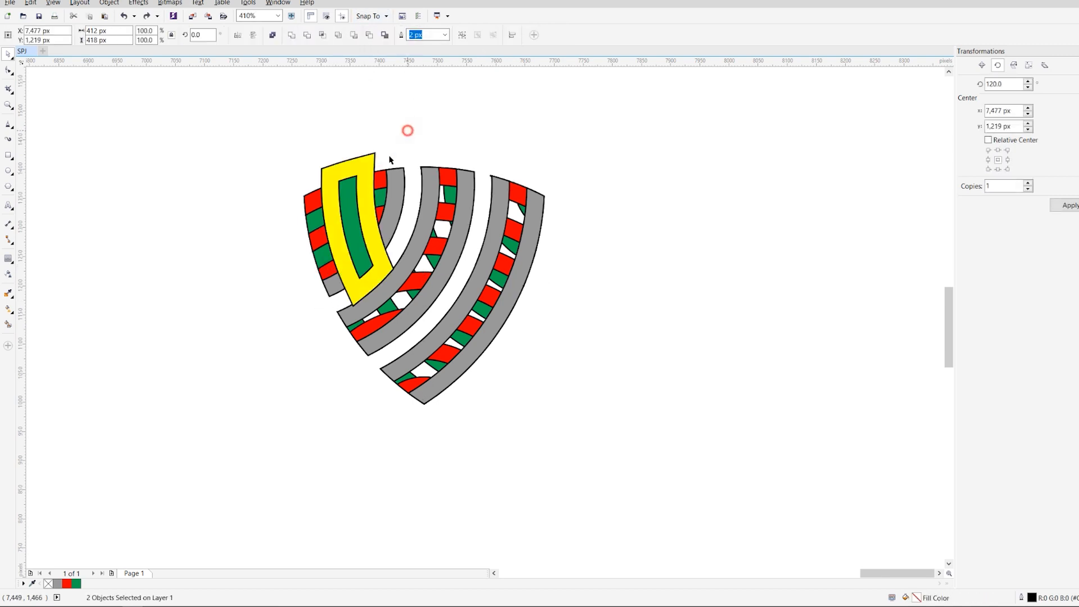
{"action": "left_click", "coordinate": [489, 149]}
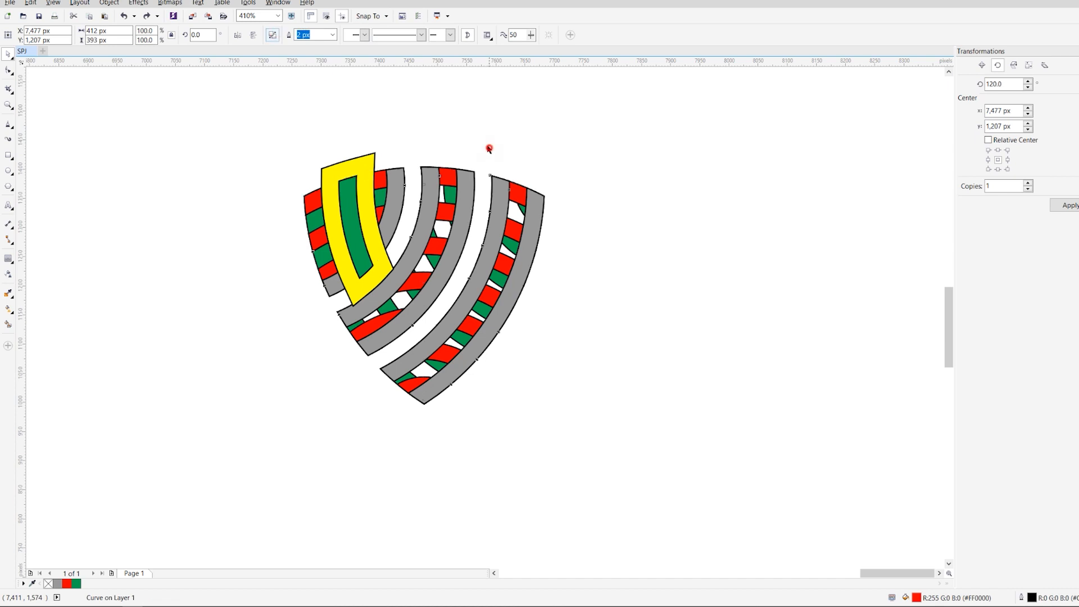
{"action": "left_click", "coordinate": [379, 178]}
{"action": "left_click", "coordinate": [344, 92]}
{"action": "left_click", "coordinate": [340, 171]}
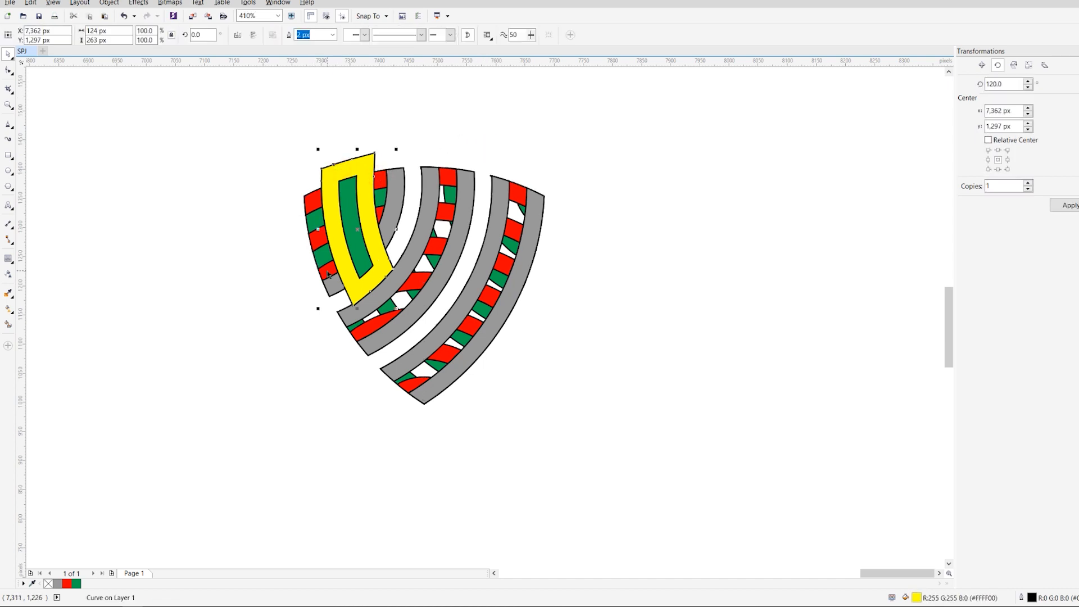
{"action": "left_click", "coordinate": [326, 271], "text": "shift"}
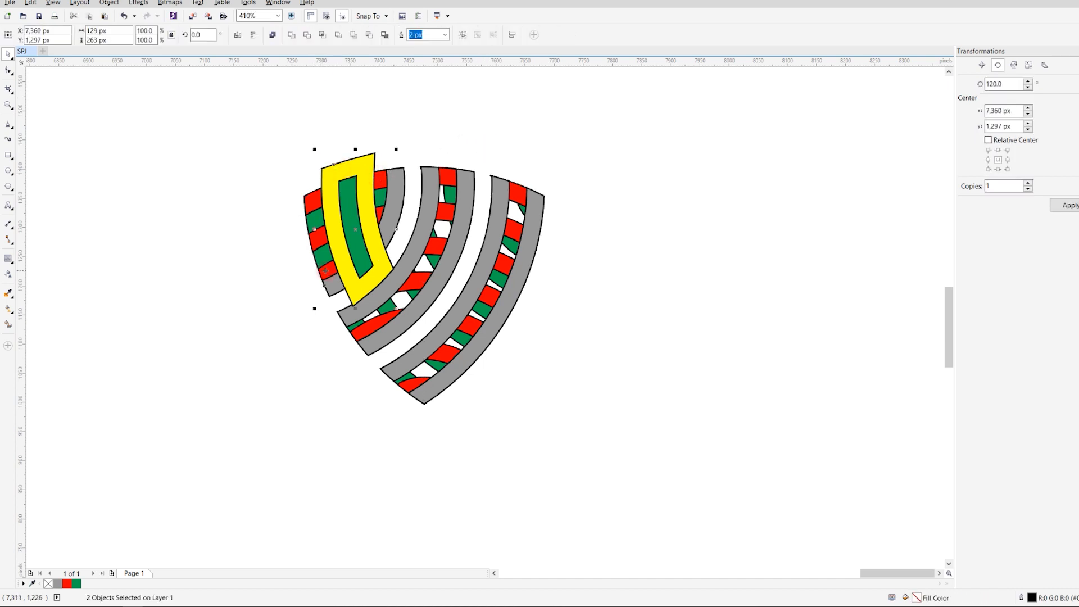
{"action": "left_click", "coordinate": [369, 35]}
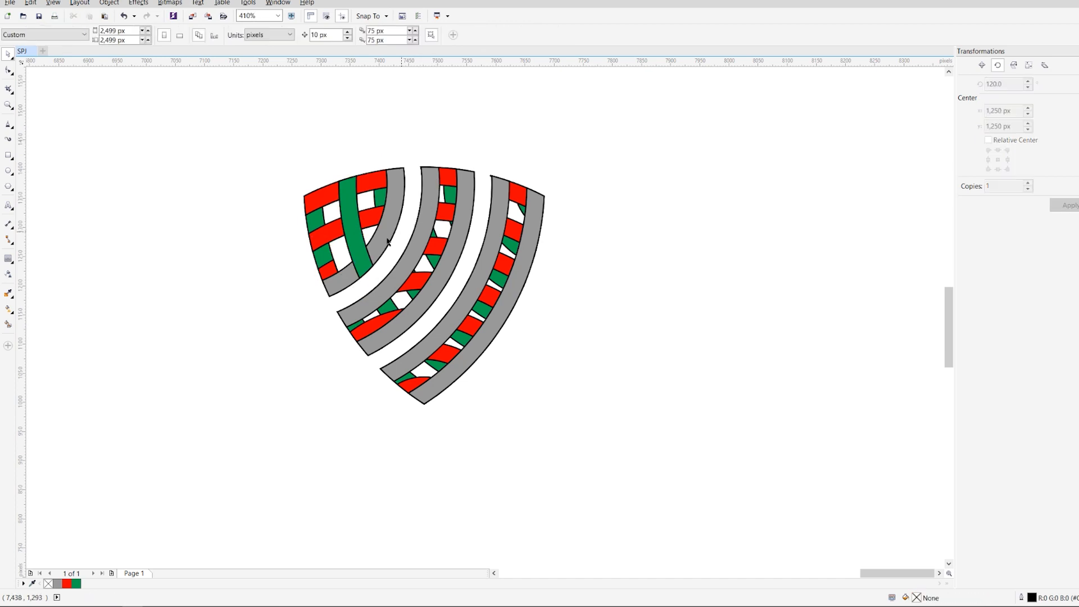
Step: Delete the middle and right green stripes of the triangle's upper-left section
{"action": "left_click", "coordinate": [352, 245]}
{"action": "key", "text": "Delete"}
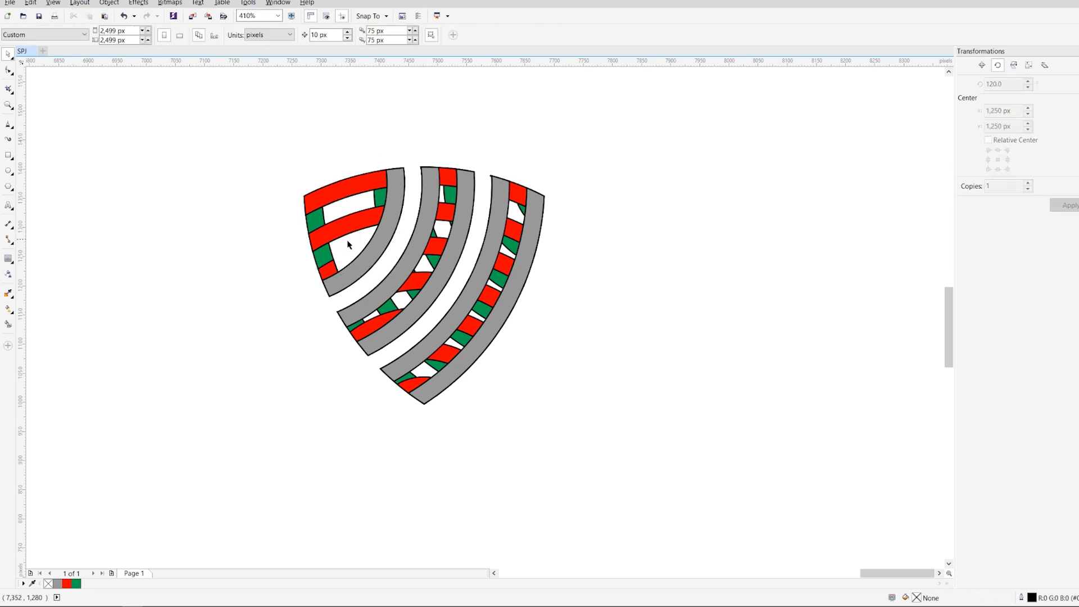
{"action": "left_click", "coordinate": [381, 200]}
{"action": "key", "text": "Delete"}
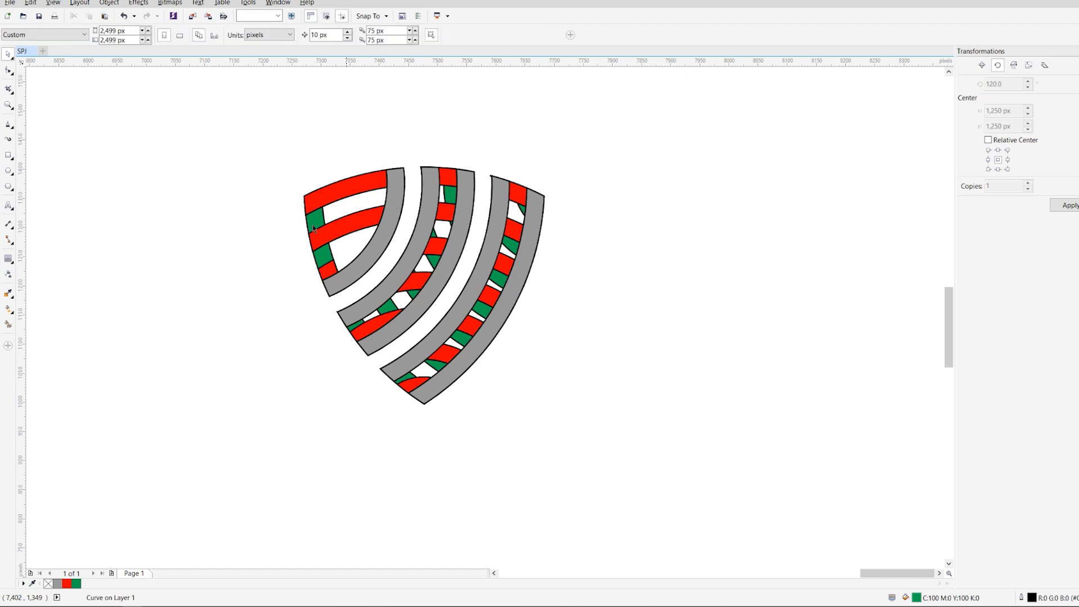
Step: Give the cut lowest red stripe of the upper-left section a one-step, 30 px outside contour
{"action": "left_click", "coordinate": [339, 242]}
{"action": "left_click", "coordinate": [8, 258]}
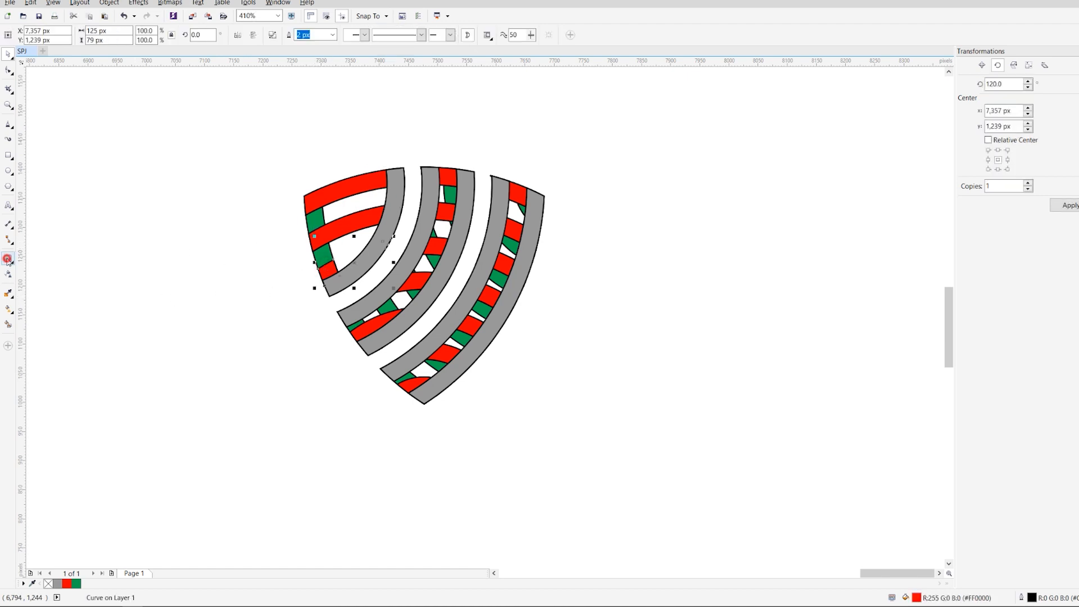
{"action": "left_click", "coordinate": [269, 35]}
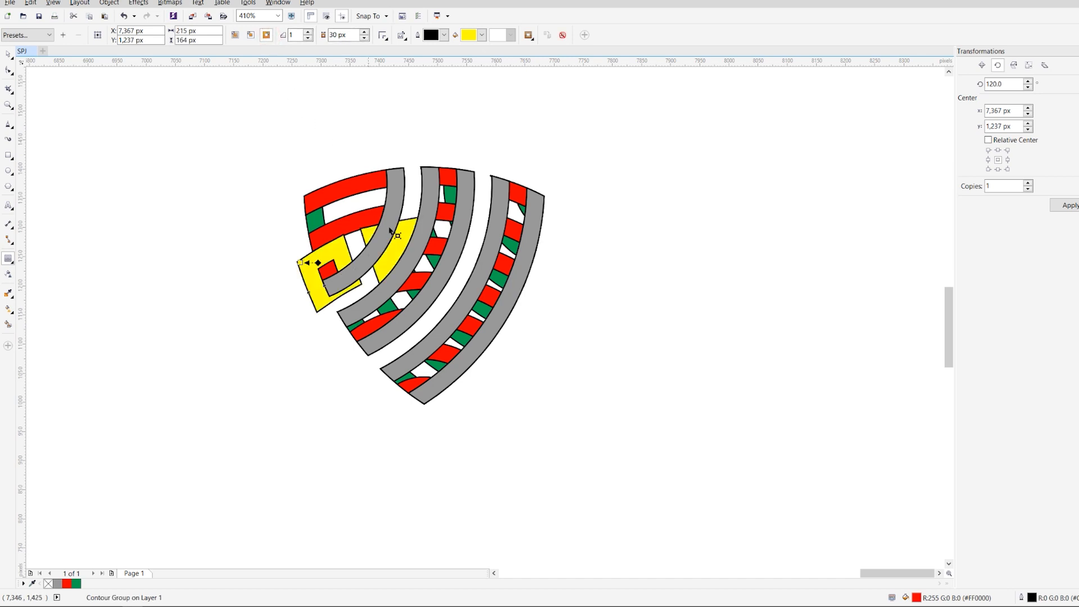
Step: Switch the red stripe's contour to round corners and break the contour group apart
{"action": "left_click", "coordinate": [383, 36]}
{"action": "left_click", "coordinate": [398, 59]}
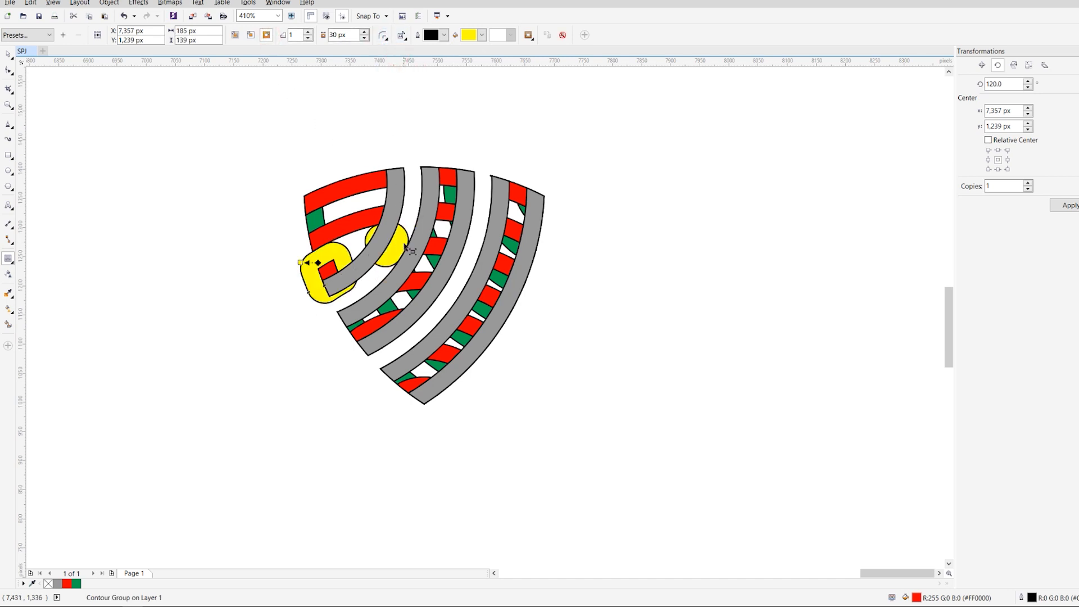
{"action": "right_click", "coordinate": [396, 237]}
{"action": "left_click", "coordinate": [432, 259]}
{"action": "left_click", "coordinate": [8, 54]}
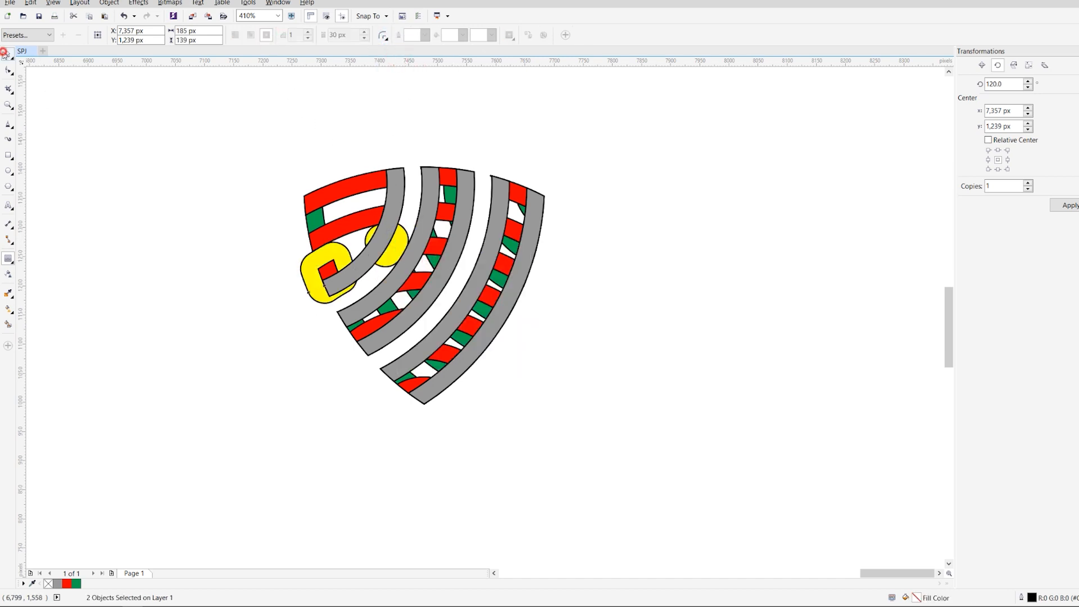
Step: Try cutting the rounded contour out of the left green stripe with Back Minus Front, and undo back to the mitered contour
{"action": "left_click", "coordinate": [135, 214]}
{"action": "left_click", "coordinate": [339, 252]}
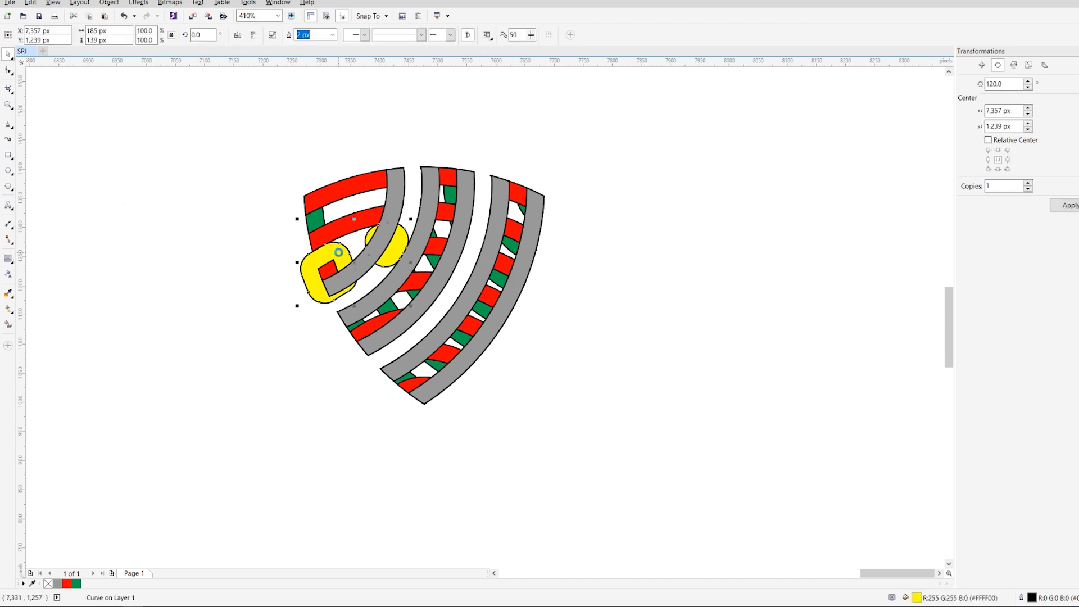
{"action": "key", "text": "shift+Page_Up"}
{"action": "left_click", "coordinate": [306, 215], "text": "shift"}
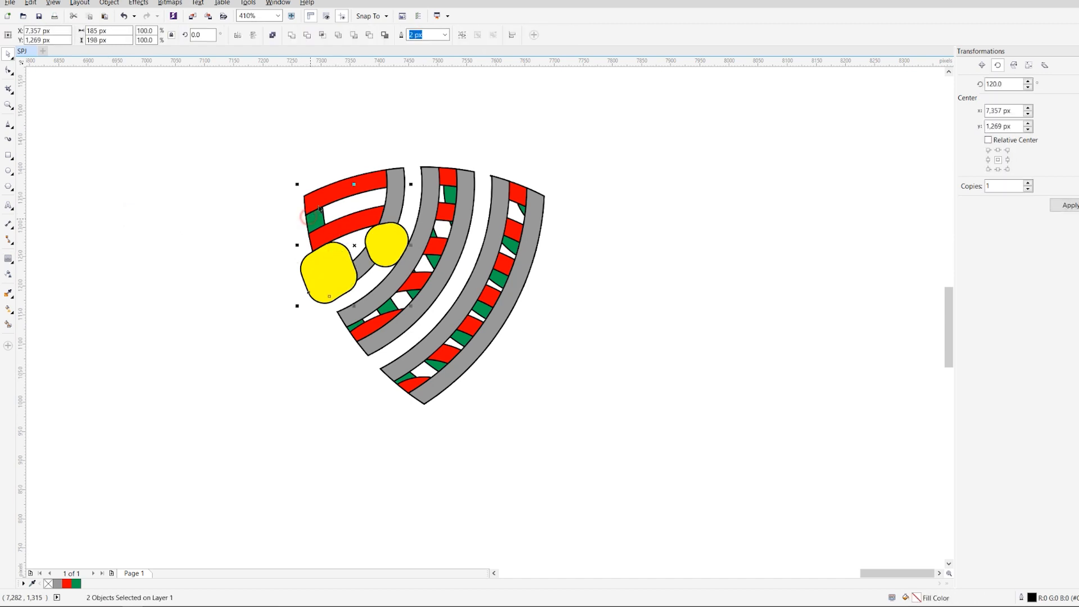
{"action": "left_click", "coordinate": [368, 34]}
{"action": "left_click", "coordinate": [387, 116]}
{"action": "key", "text": "ctrl+z"}
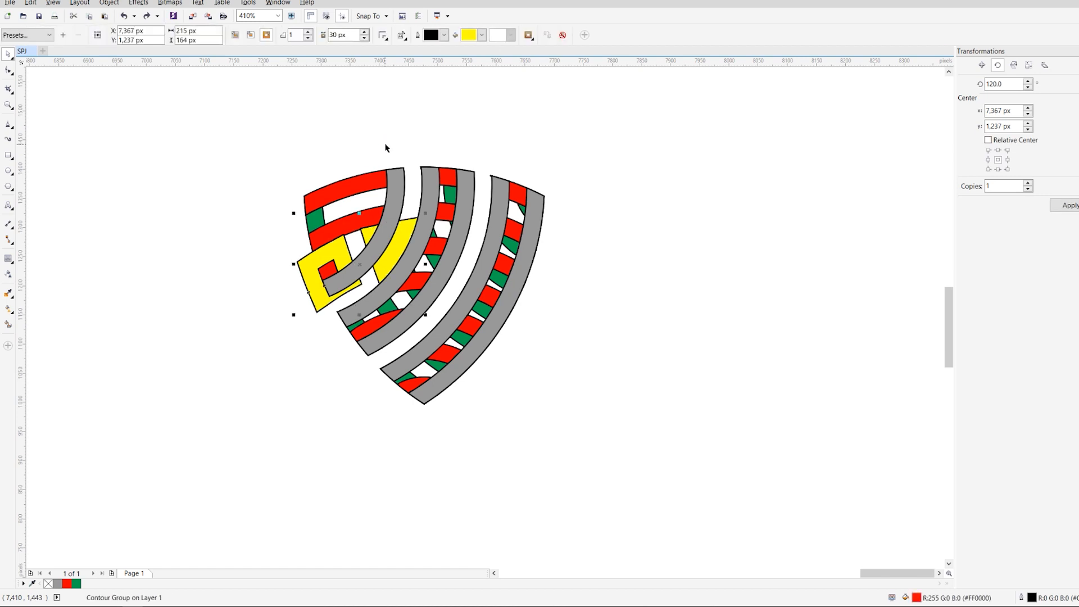
Step: Break the lowest red stripe's mitered contour group apart
{"action": "left_click", "coordinate": [386, 144]}
{"action": "left_click_drag", "start_coordinate": [395, 231], "coordinate": [398, 232]}
{"action": "right_click", "coordinate": [398, 231]}
{"action": "left_click", "coordinate": [423, 249]}
{"action": "left_click", "coordinate": [580, 275]}
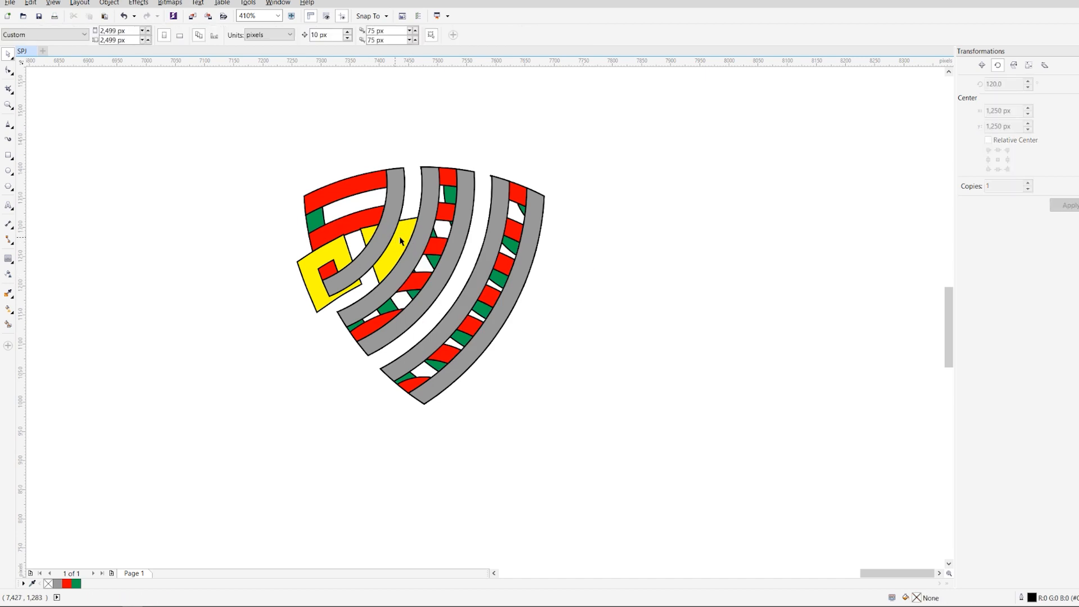
Step: Bring the yellow mitered contour to the front and cut it out of the left green stripe
{"action": "left_click", "coordinate": [400, 241]}
{"action": "key", "text": "shift+Page_Up"}
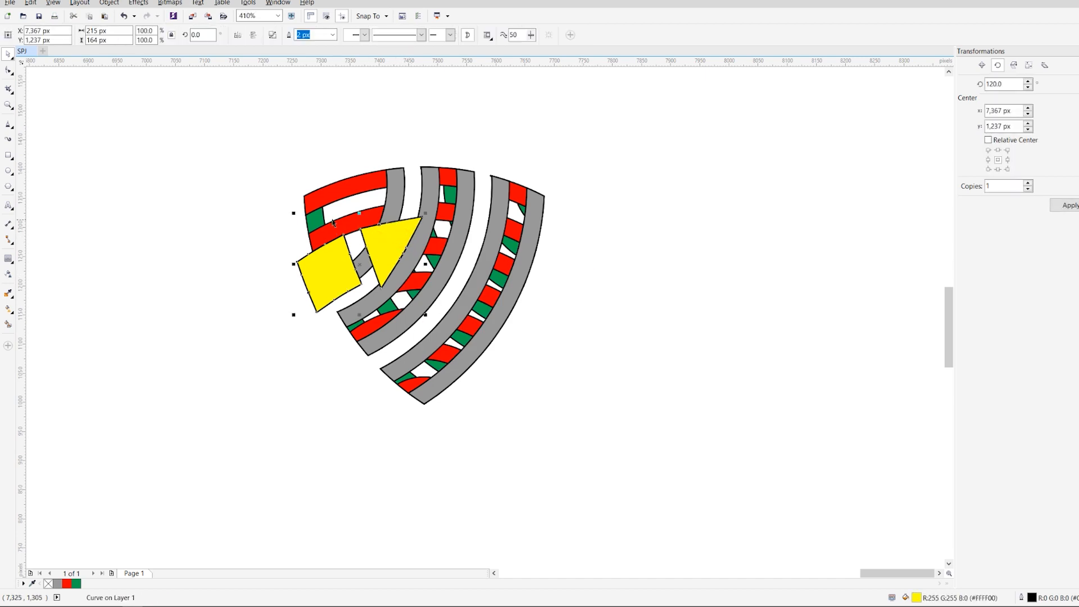
{"action": "key", "text": "Delete"}
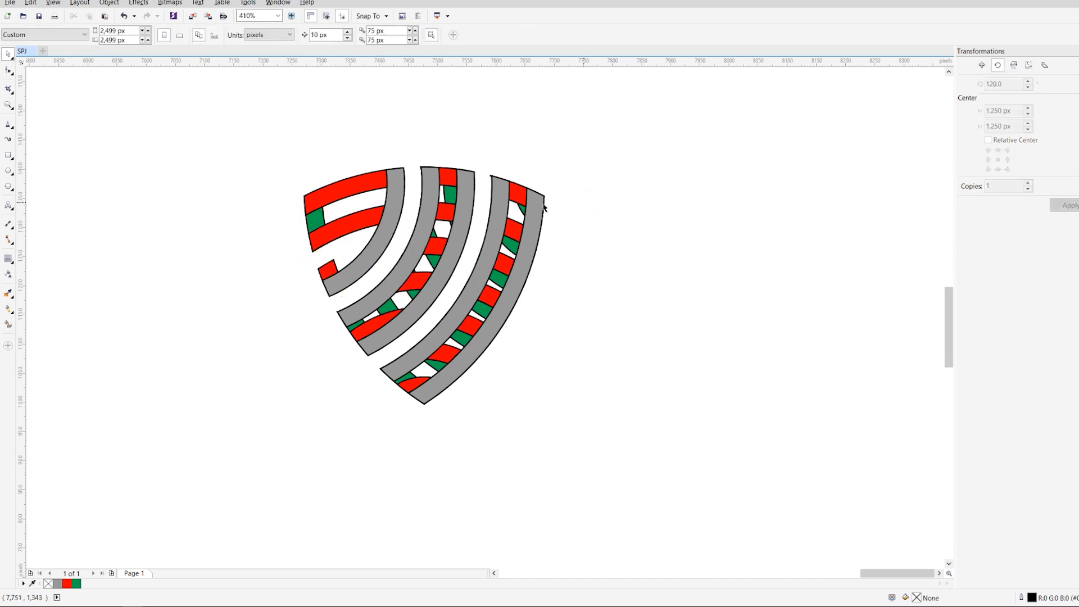
Step: Give the uppermost red stripe a one-step, 30 px outside contour with round corners, and break the contour group apart
{"action": "left_click", "coordinate": [386, 214]}
{"action": "left_click", "coordinate": [9, 258]}
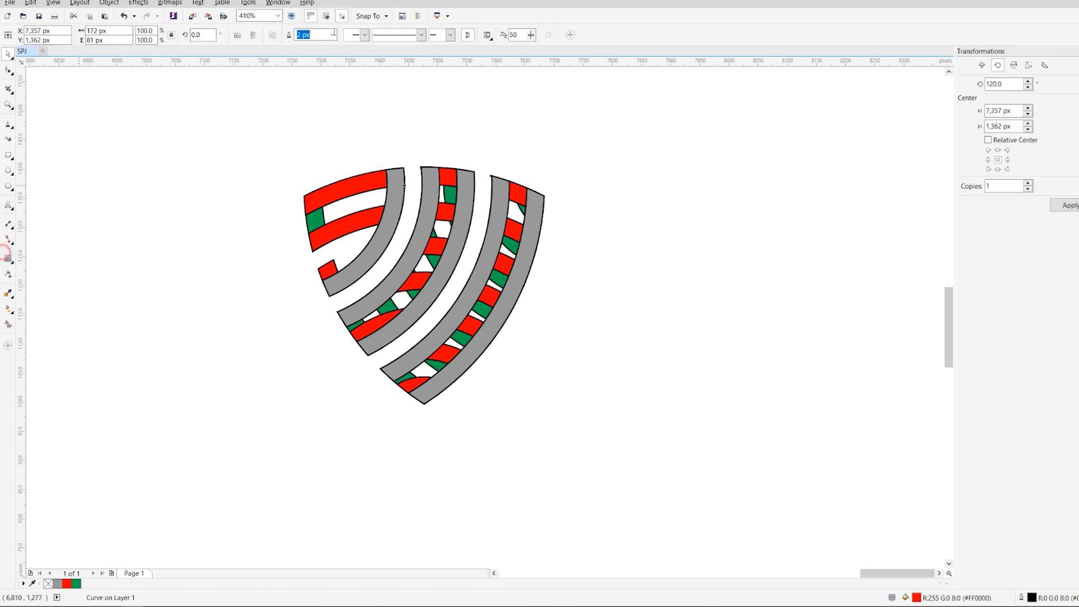
{"action": "left_click", "coordinate": [267, 34]}
{"action": "right_click", "coordinate": [410, 160]}
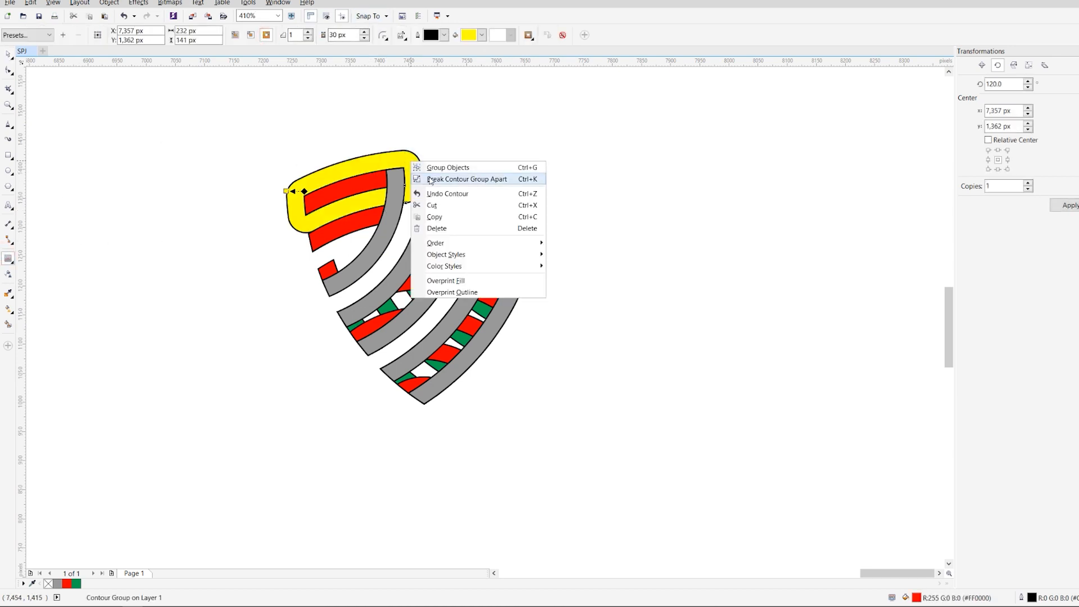
{"action": "left_click", "coordinate": [428, 179]}
{"action": "left_click", "coordinate": [8, 53]}
Step: Bring the uppermost red stripe's yellow contour to the front and cut it out of the leftmost grey stripe
{"action": "left_click", "coordinate": [397, 160]}
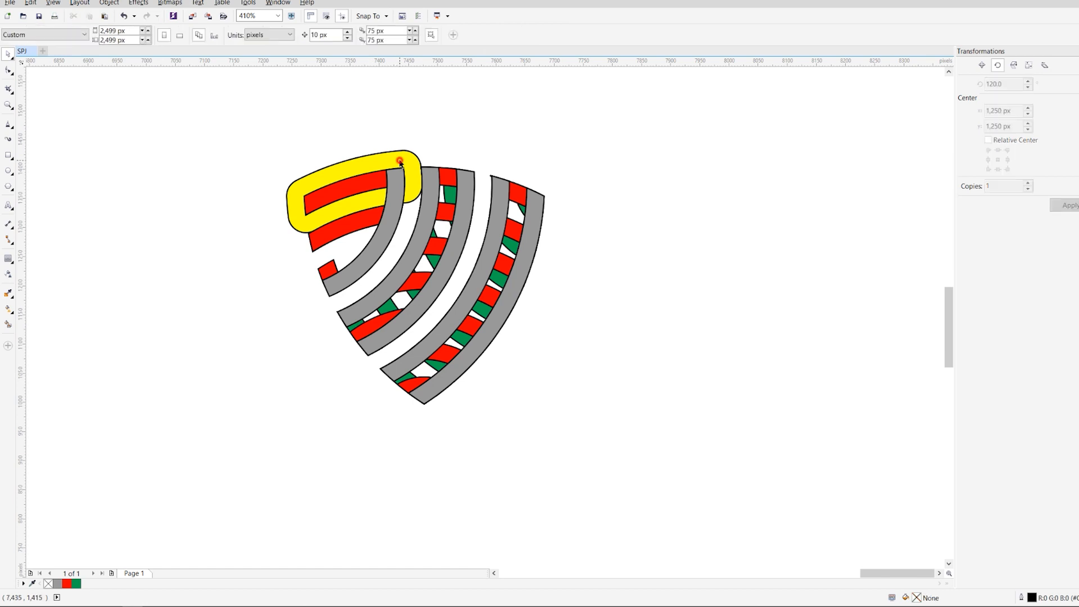
{"action": "key", "text": "shift+Page_Up"}
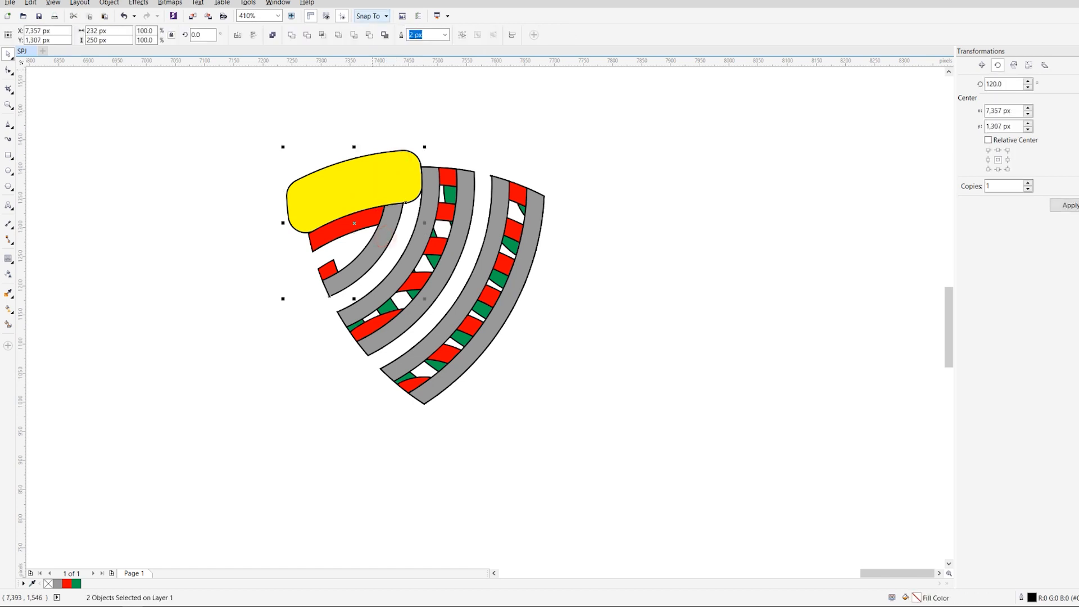
{"action": "key", "text": "Delete"}
{"action": "left_click", "coordinate": [599, 183]}
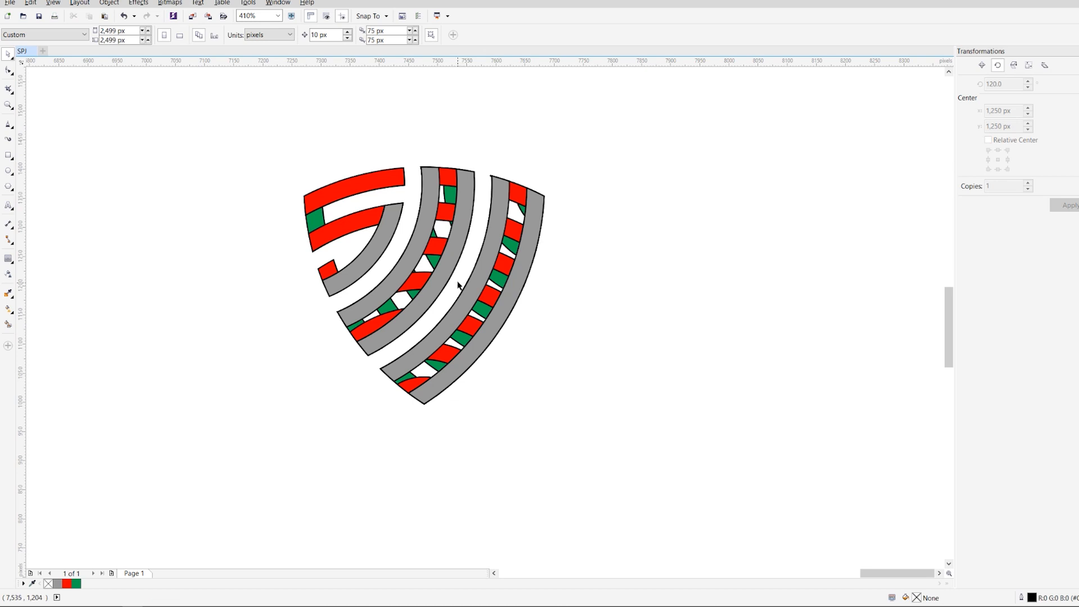
Step: Delete the second, third and fourth red pieces in the band between the two middle grey stripes
{"action": "left_click", "coordinate": [436, 245]}
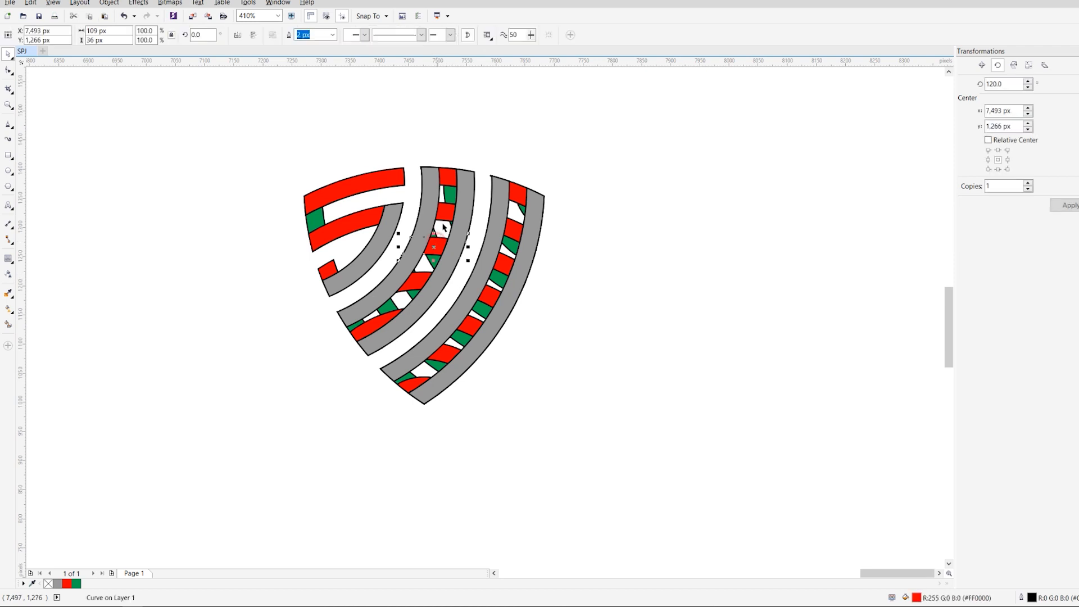
{"action": "left_click", "coordinate": [445, 213], "text": "shift"}
{"action": "left_click", "coordinate": [577, 134]}
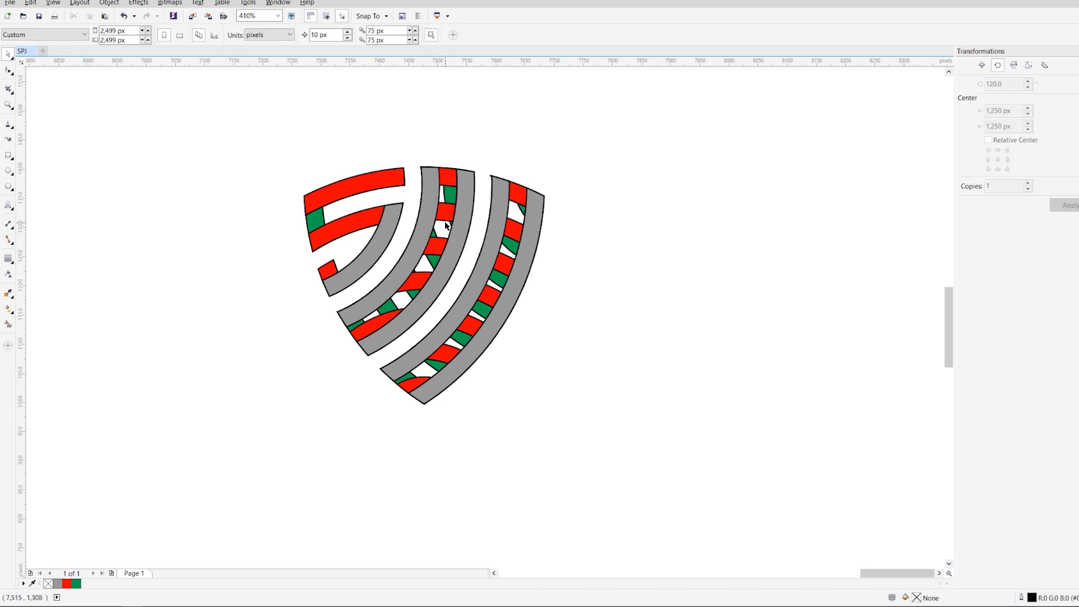
{"action": "left_click", "coordinate": [447, 216]}
{"action": "left_click", "coordinate": [435, 251], "text": "shift"}
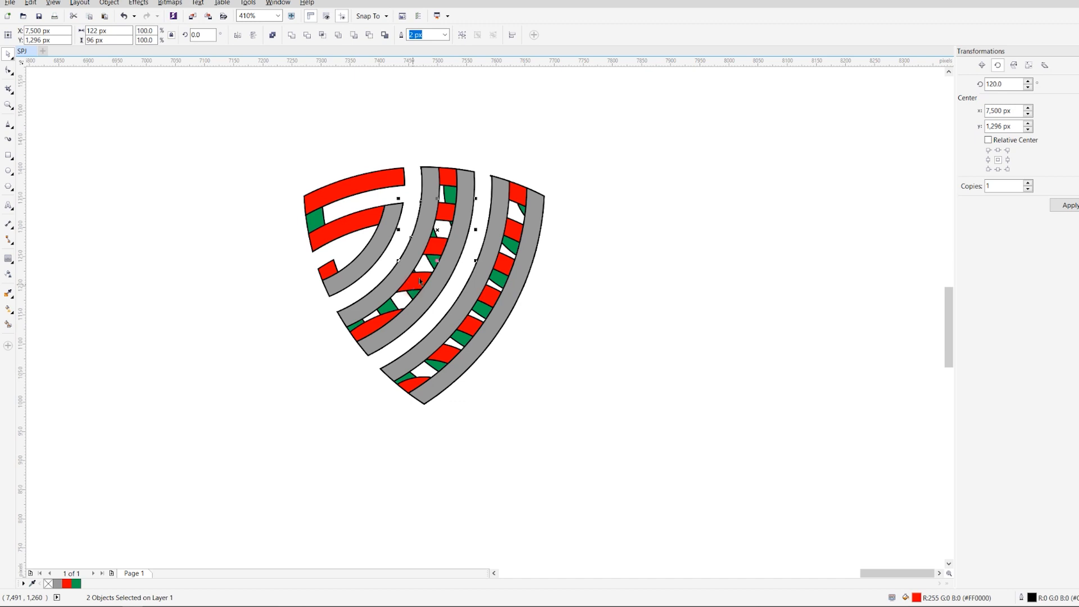
{"action": "left_click", "coordinate": [421, 279], "text": "shift"}
{"action": "key", "text": "Delete"}
Step: Delete the lowest red piece and all green pieces except the lowest one between the two middle grey stripes
{"action": "left_click", "coordinate": [371, 319]}
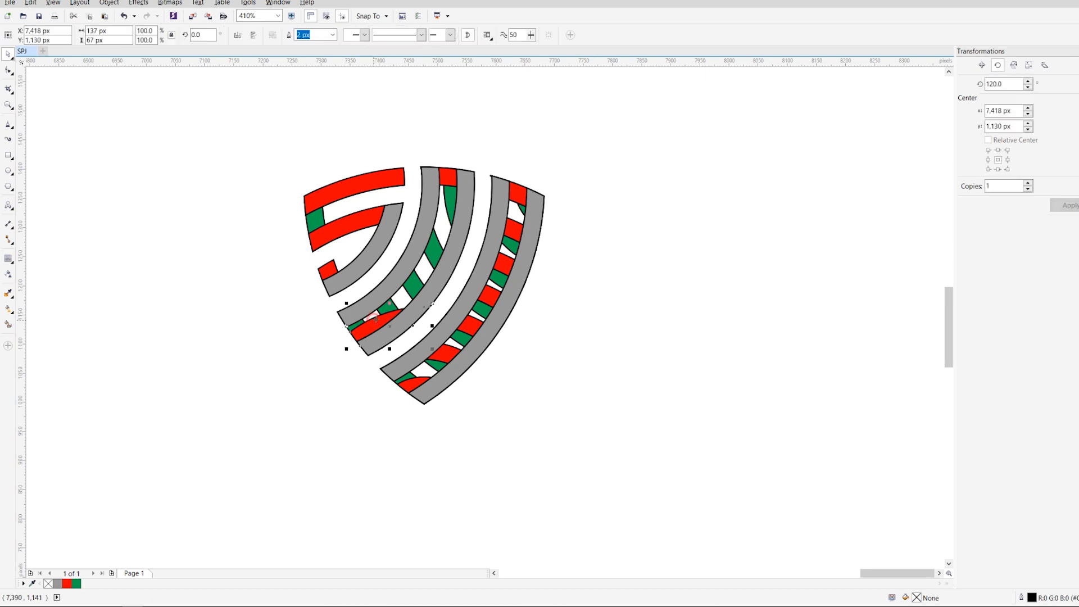
{"action": "left_click", "coordinate": [452, 208], "text": "shift"}
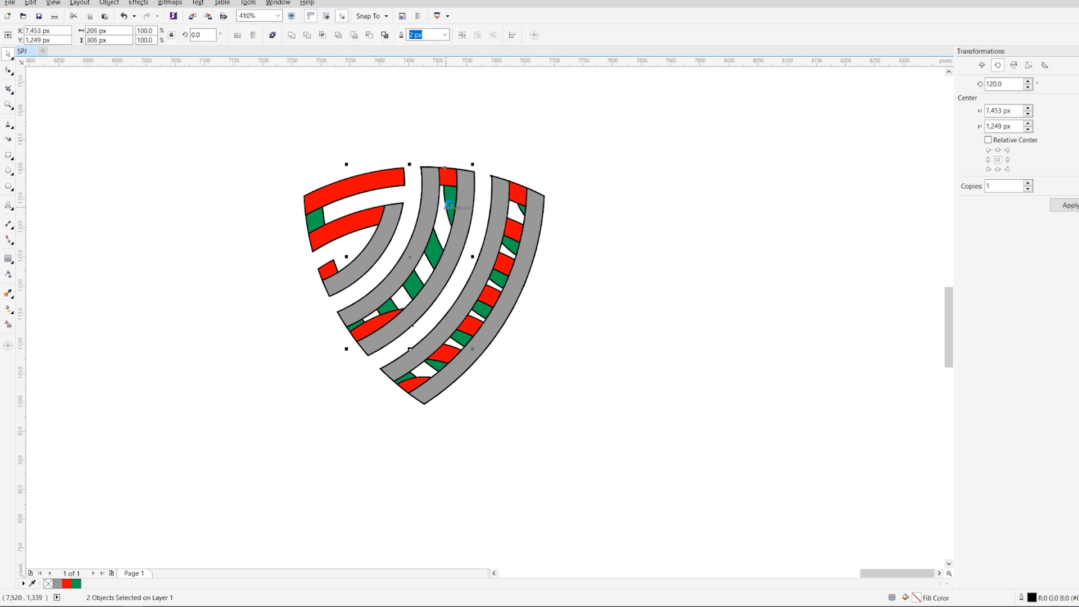
{"action": "key", "text": "Delete"}
{"action": "left_click", "coordinate": [408, 296]}
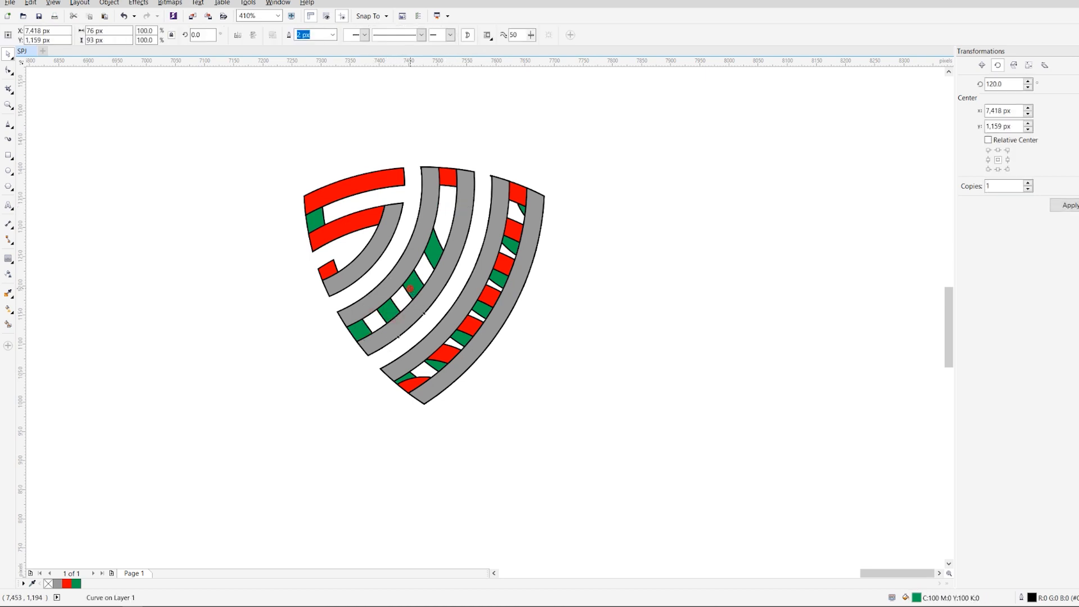
{"action": "left_click", "coordinate": [440, 260], "text": "shift"}
{"action": "key", "text": "Delete"}
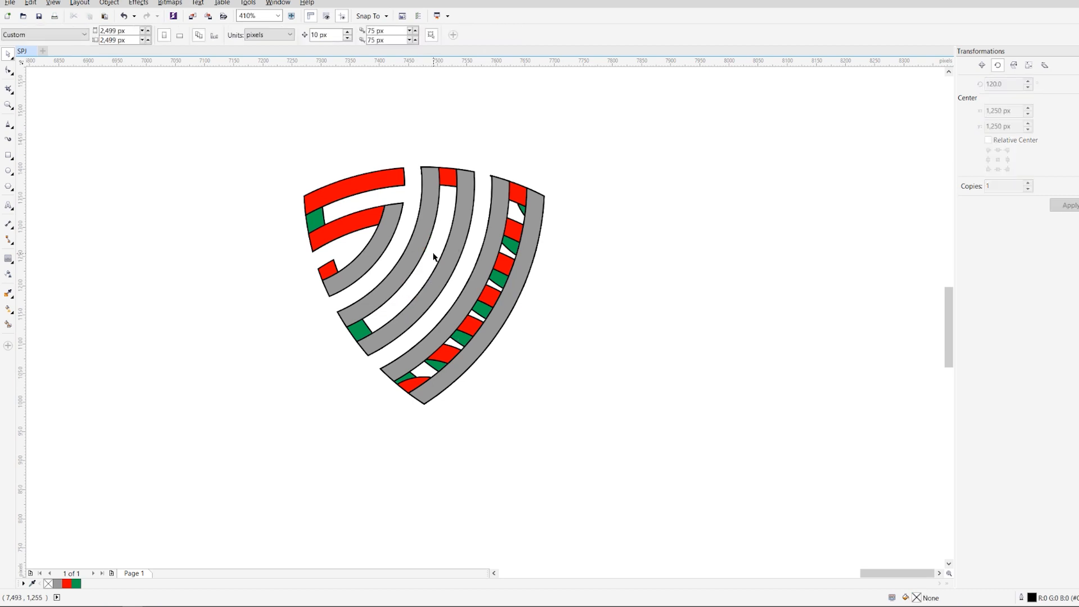
Step: Delete the lowest red piece and all green pieces except the lowest one between the two outermost right grey stripes
{"action": "left_click", "coordinate": [488, 303]}
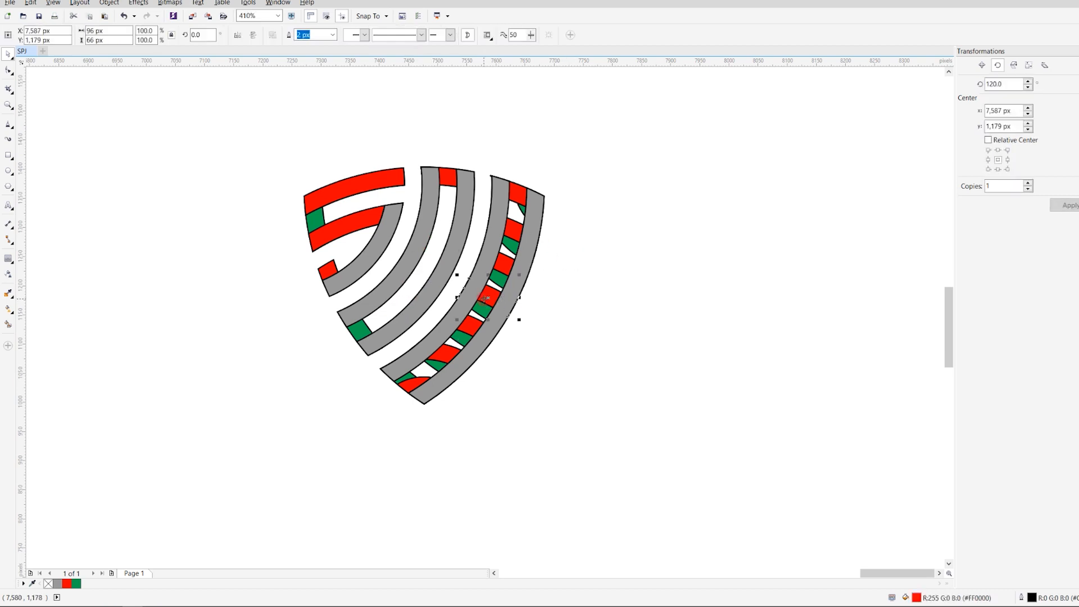
{"action": "left_click", "coordinate": [480, 313]}
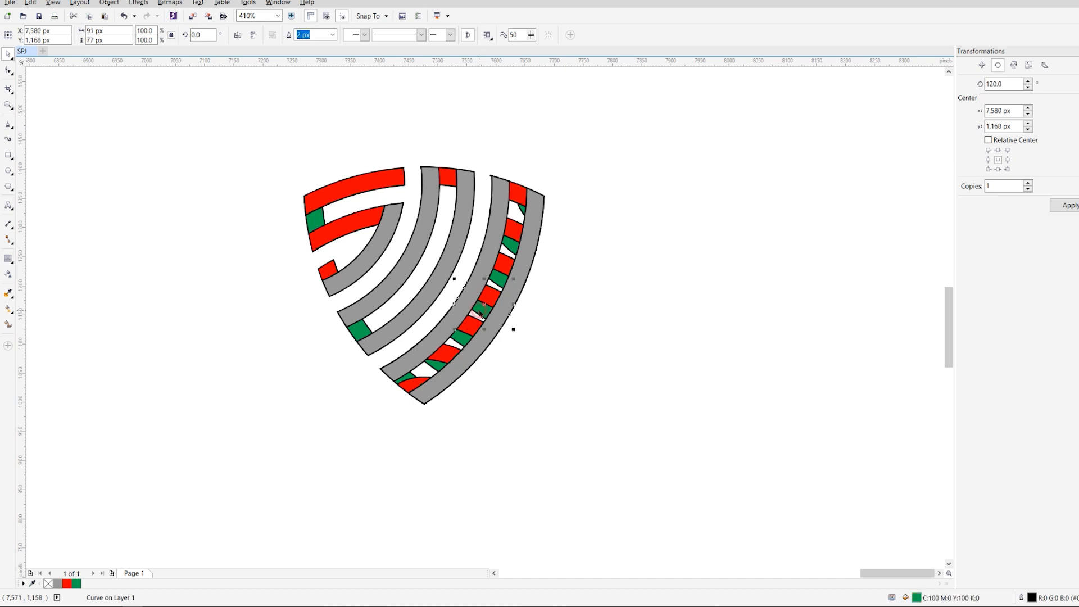
{"action": "left_click", "coordinate": [507, 249], "text": "shift"}
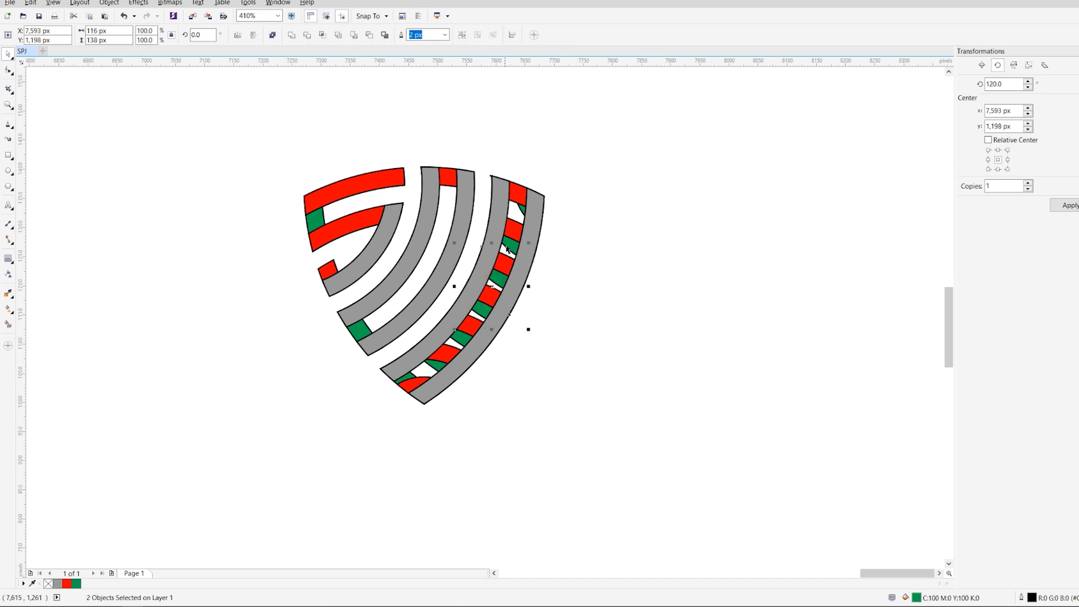
{"action": "left_click", "coordinate": [520, 212], "text": "shift"}
{"action": "left_click", "coordinate": [441, 364], "text": "shift"}
{"action": "key", "text": "Delete"}
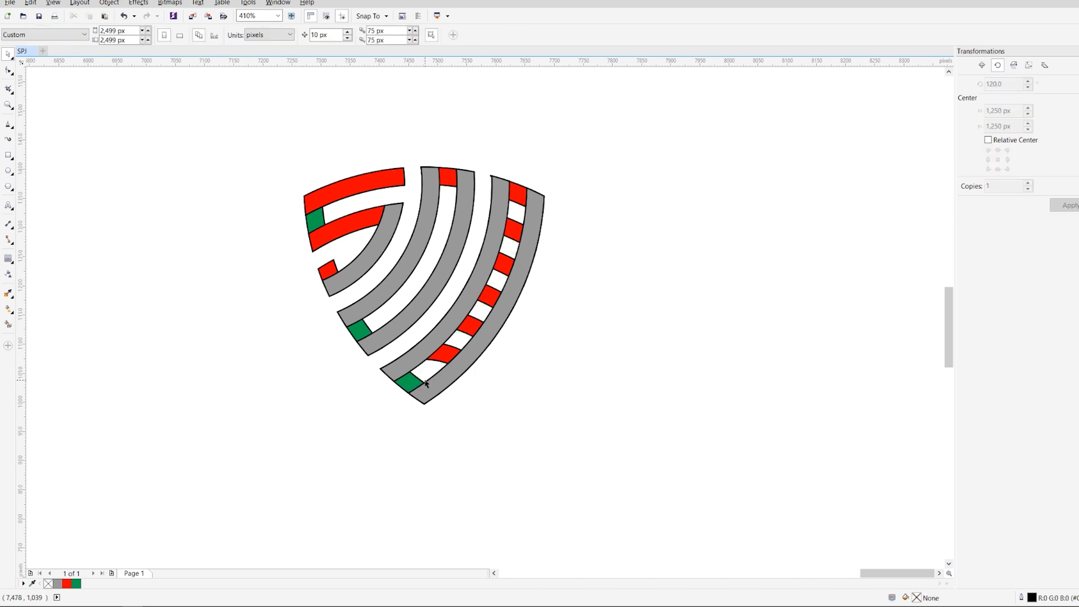
{"action": "left_click", "coordinate": [556, 328]}
Step: Delete all red pieces except the uppermost one between the two outermost right grey stripes
{"action": "left_click", "coordinate": [503, 263]}
{"action": "left_click", "coordinate": [515, 223], "text": "shift"}
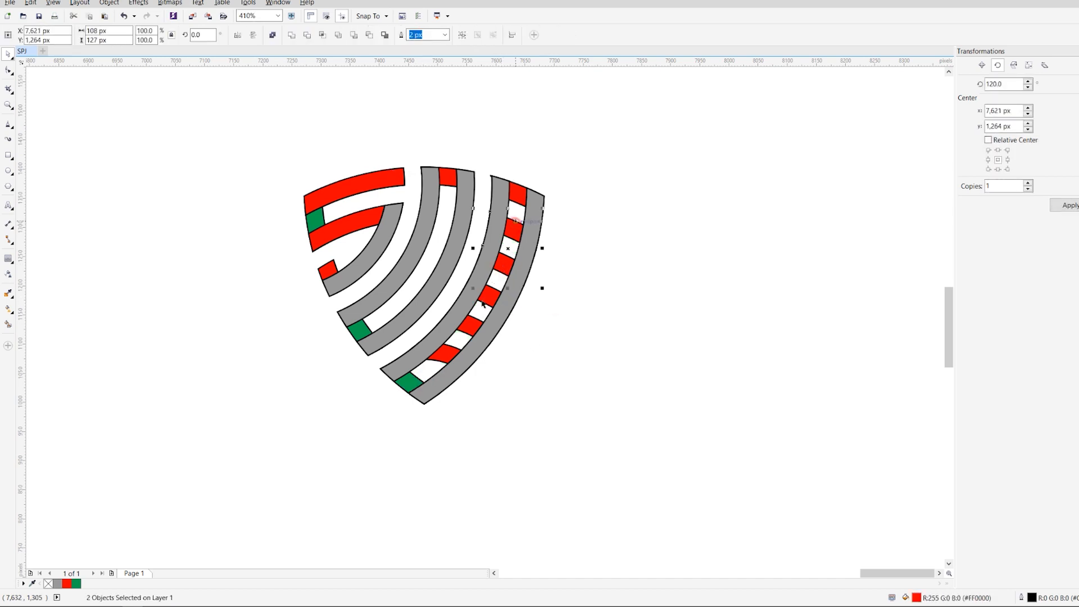
{"action": "left_click", "coordinate": [442, 355], "text": "shift"}
{"action": "key", "text": "Delete"}
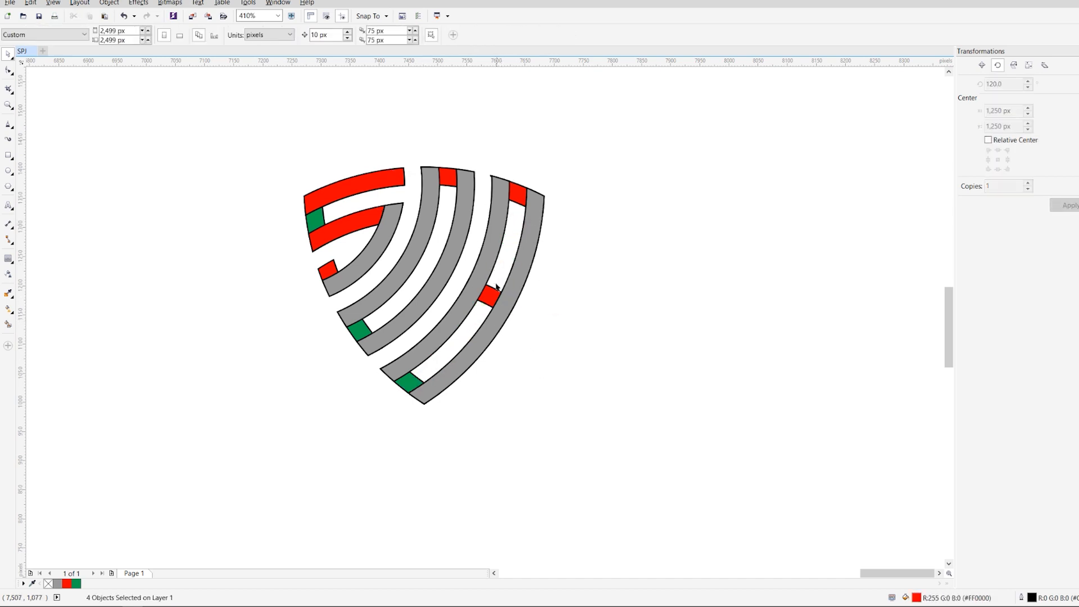
{"action": "left_click", "coordinate": [489, 296]}
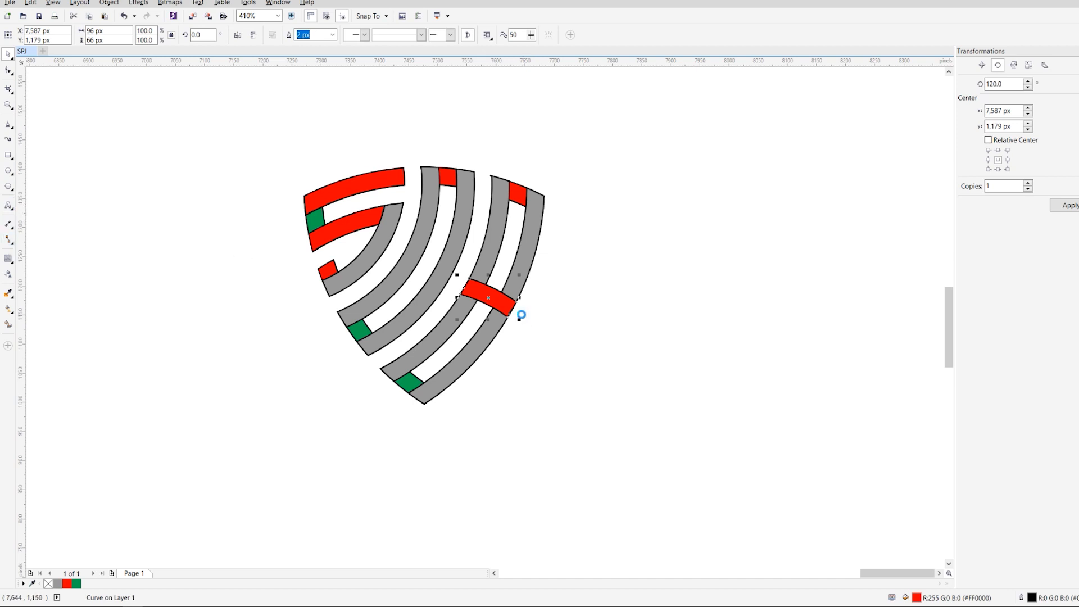
{"action": "key", "text": "Delete"}
Step: Draw a horizontal rectangle about 455 px wide beside the pattern and set its height to 30 px with proportions locked
{"action": "left_click", "coordinate": [8, 156]}
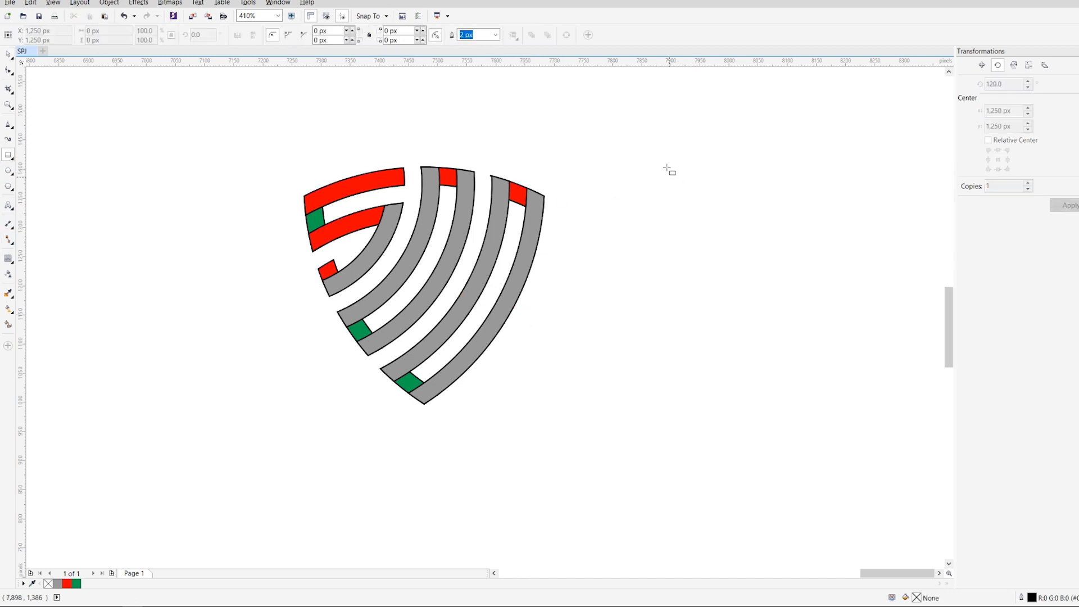
{"action": "left_click_drag", "start_coordinate": [599, 174], "coordinate": [866, 191]}
{"action": "double_click", "coordinate": [97, 40]}
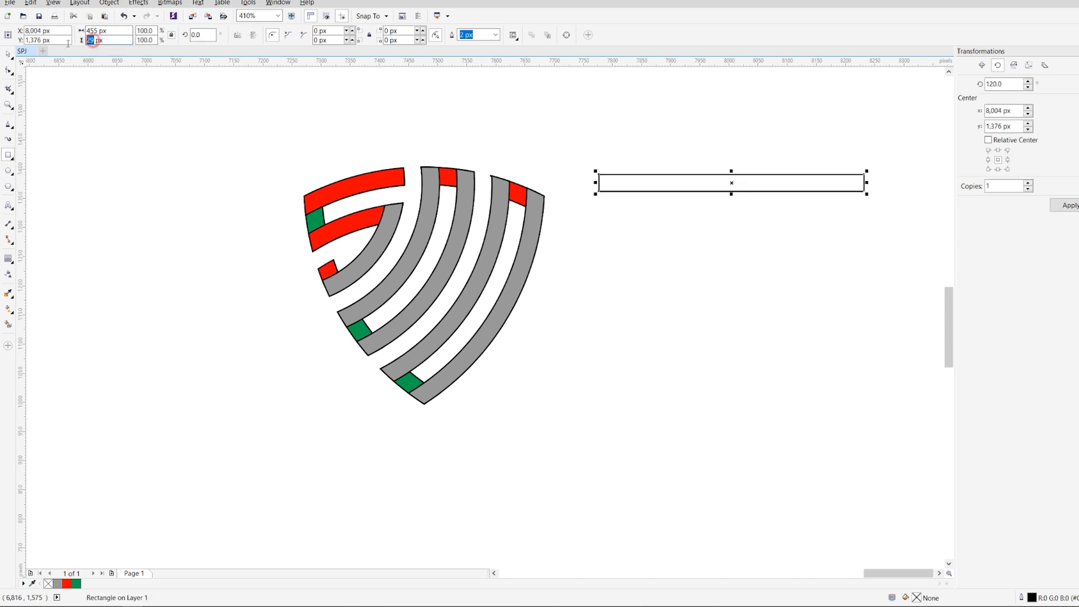
{"action": "type", "text": "30"}
{"action": "key", "text": "Return"}
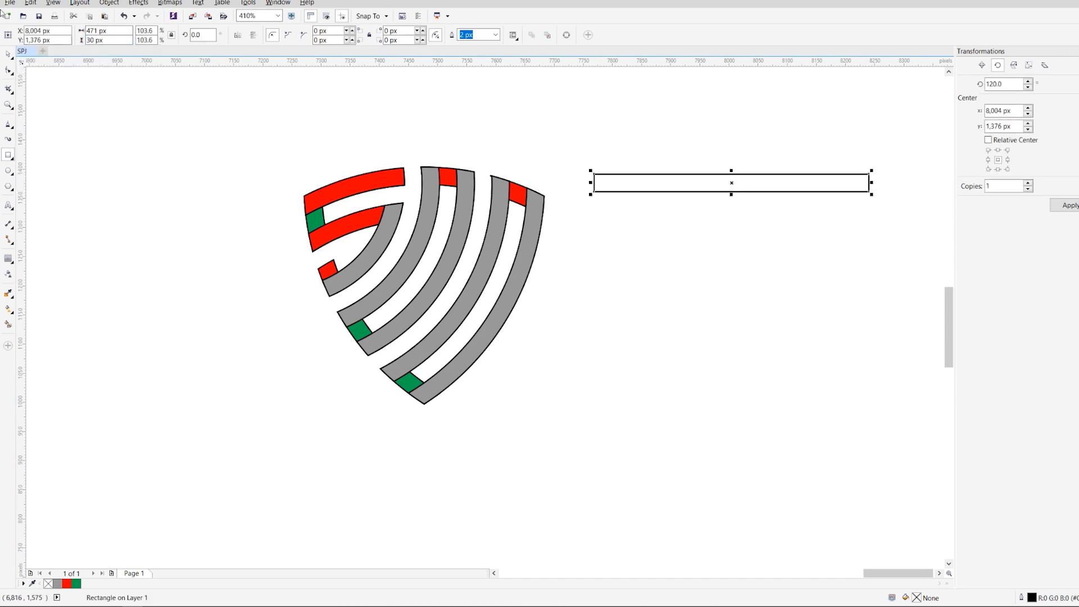
Step: Move the rectangle's left end onto the pattern's upper-left corner and rotate it about that end to about 330°
{"action": "left_click", "coordinate": [8, 54]}
{"action": "left_click_drag", "start_coordinate": [597, 182], "coordinate": [303, 196]}
{"action": "left_click", "coordinate": [386, 195]}
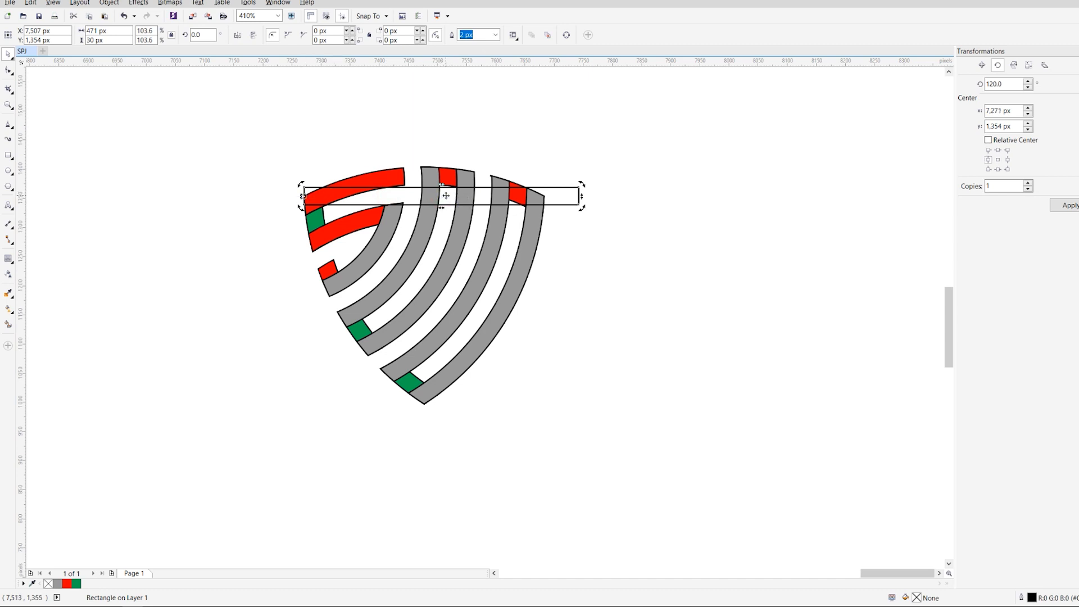
{"action": "left_click_drag", "start_coordinate": [574, 196], "coordinate": [513, 315]}
{"action": "left_click", "coordinate": [639, 282]}
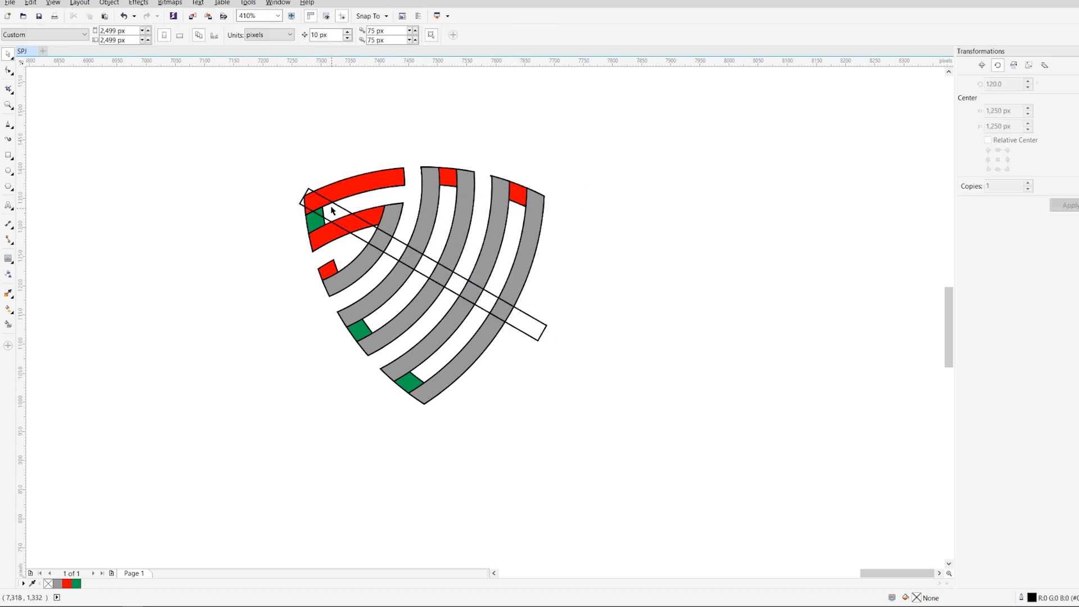
{"action": "left_click", "coordinate": [330, 209]}
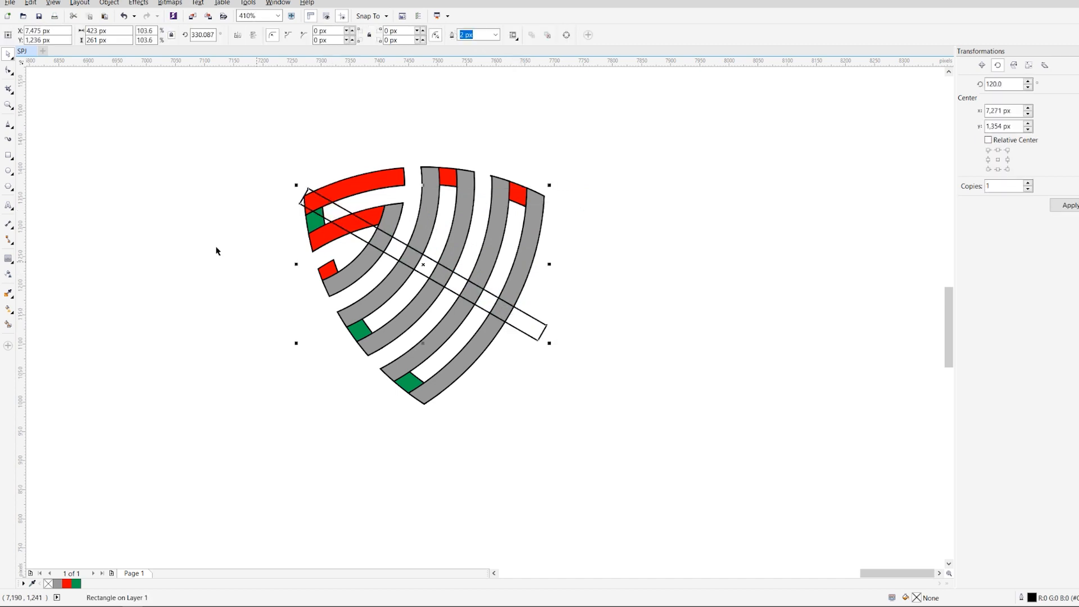
{"action": "left_click", "coordinate": [8, 125]}
{"action": "left_click_drag", "start_coordinate": [429, 295], "coordinate": [453, 259]}
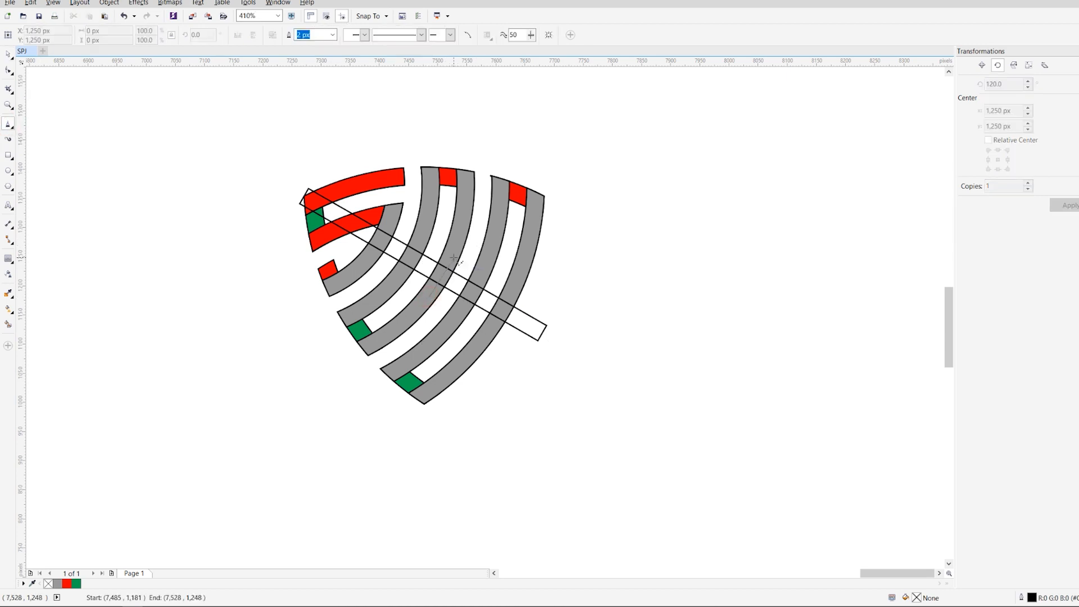
{"action": "left_click_drag", "start_coordinate": [204, 201], "coordinate": [295, 262]}
{"action": "left_click", "coordinate": [531, 389]}
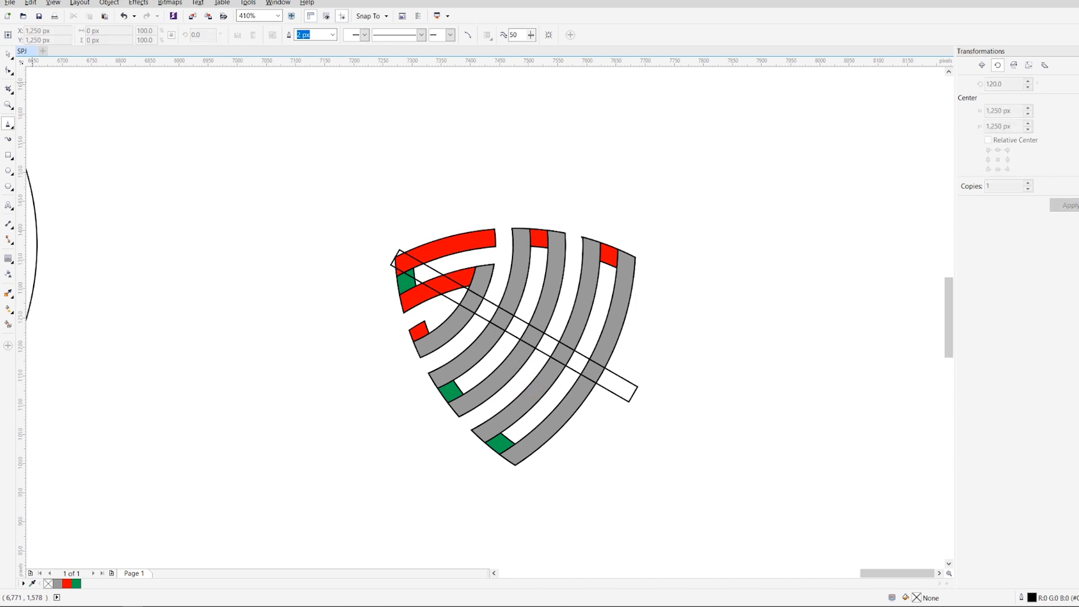
Step: Cut the tilted rectangle out of the third grey stripe from the left, keeping the rectangle
{"action": "left_click", "coordinate": [7, 53]}
{"action": "left_click", "coordinate": [521, 330]}
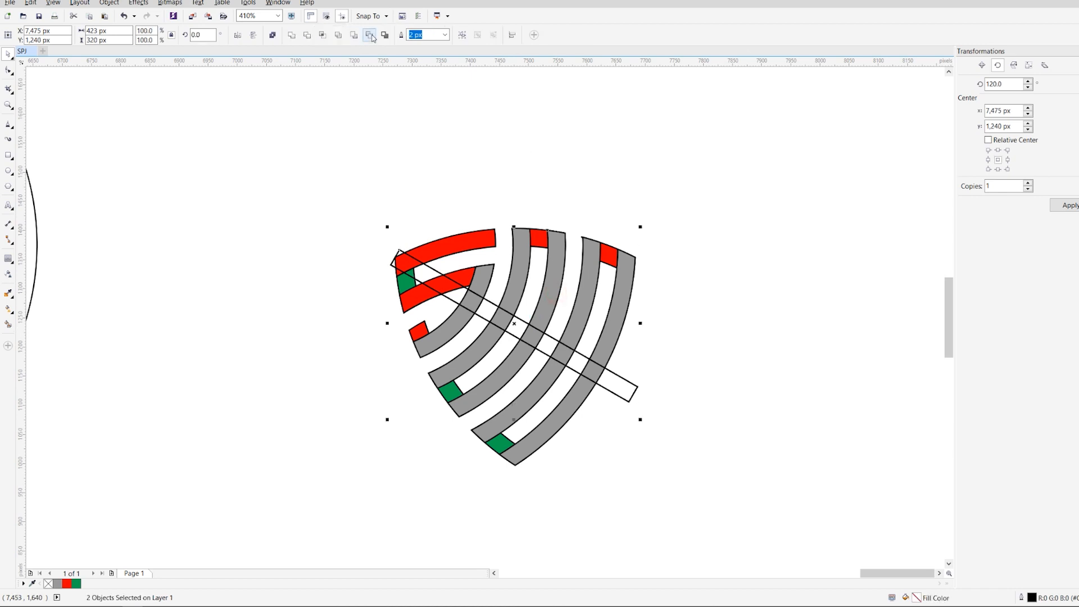
{"action": "left_click", "coordinate": [681, 267]}
Step: Draw a closed four-sided outline around the tilted rectangle's upper-left part, ending inside the fourth grey stripe
{"action": "left_click", "coordinate": [623, 382]}
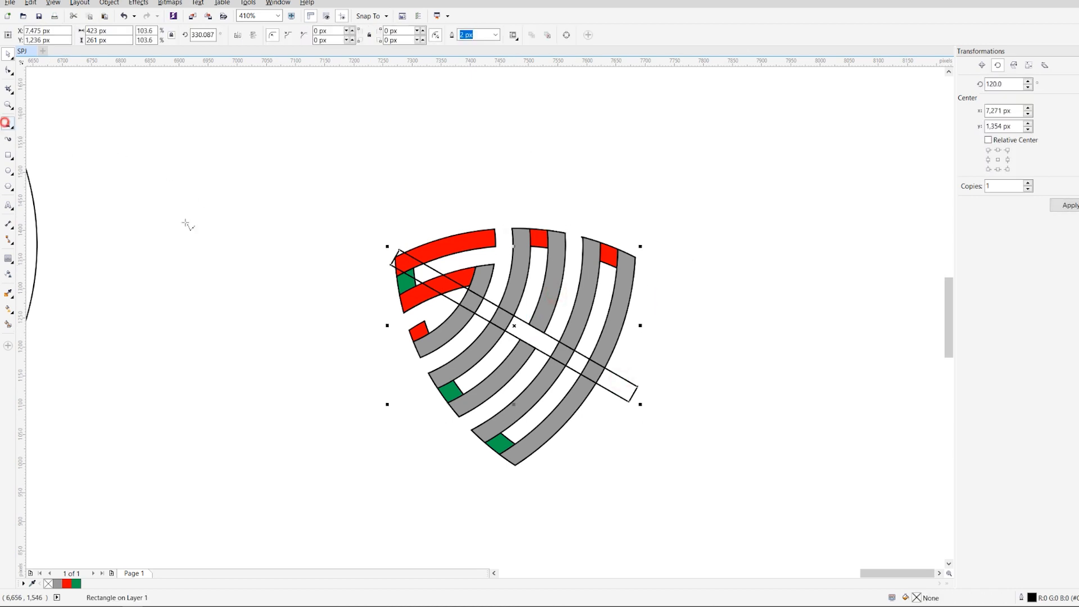
{"action": "left_click", "coordinate": [8, 125]}
{"action": "left_click", "coordinate": [571, 337]}
{"action": "left_click", "coordinate": [383, 216]}
{"action": "left_click", "coordinate": [351, 273]}
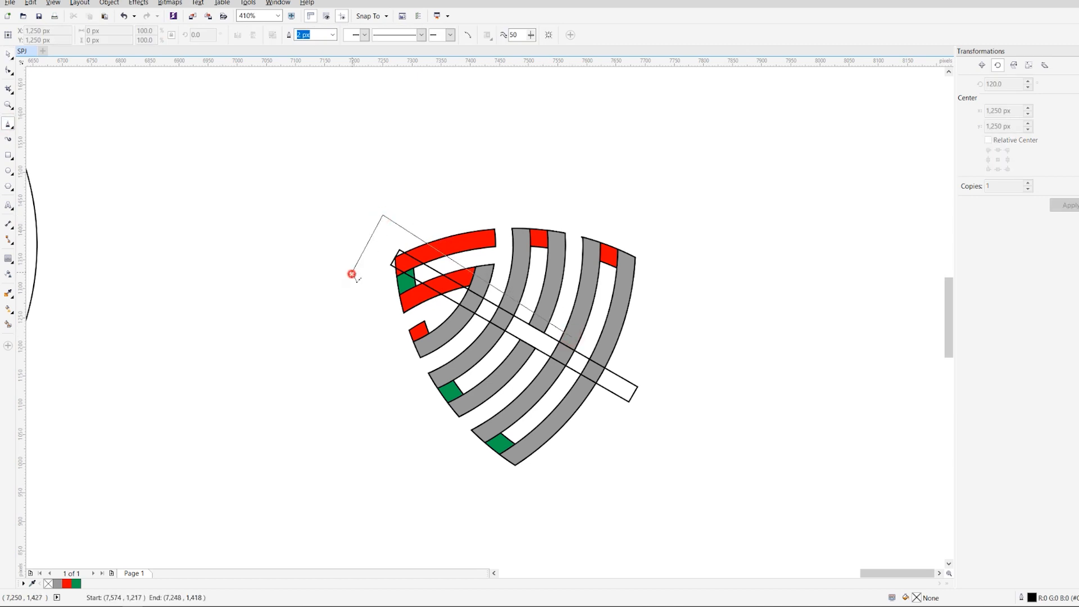
{"action": "left_click", "coordinate": [552, 371]}
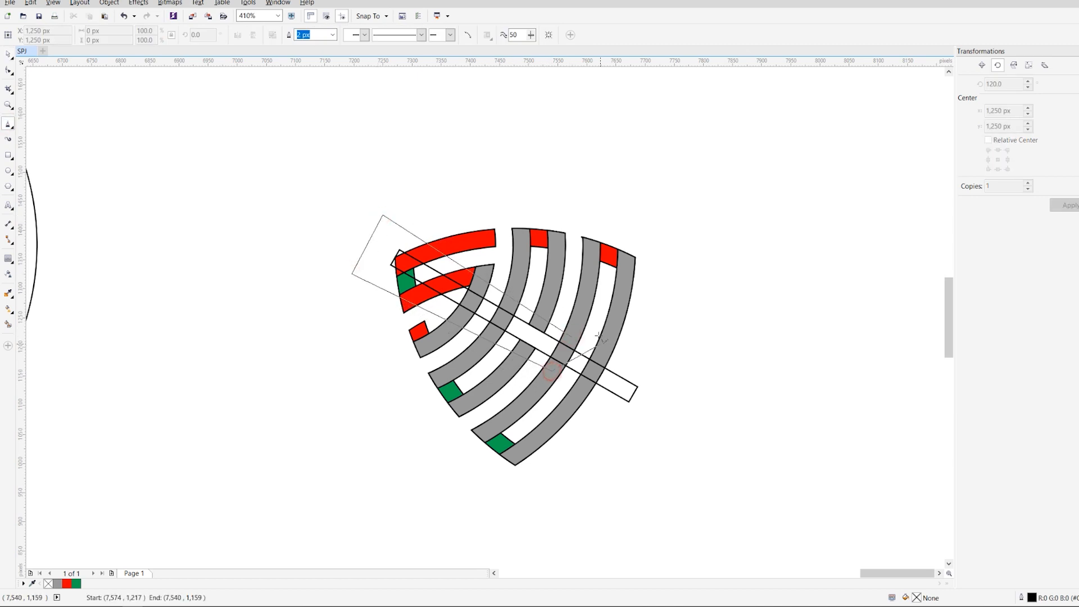
{"action": "left_click", "coordinate": [572, 337]}
Step: Draw a closed five-sided outline around the tilted rectangle's lower-right end and weld it with the four-sided outline
{"action": "left_click", "coordinate": [605, 354]}
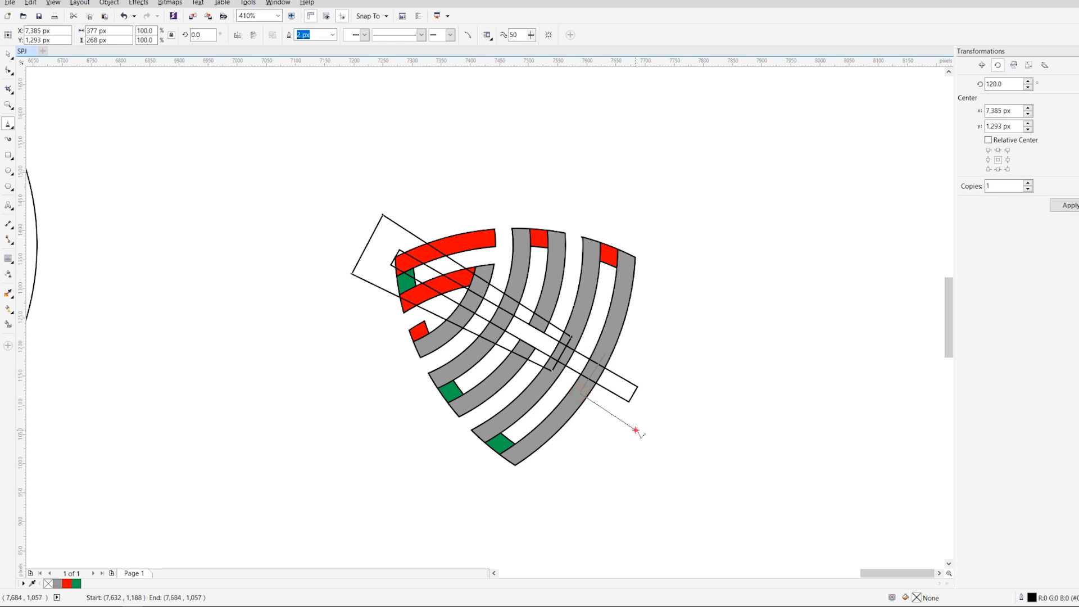
{"action": "left_click", "coordinate": [635, 430]}
{"action": "left_click", "coordinate": [660, 396]}
{"action": "left_click", "coordinate": [648, 364]}
{"action": "left_click", "coordinate": [608, 354]}
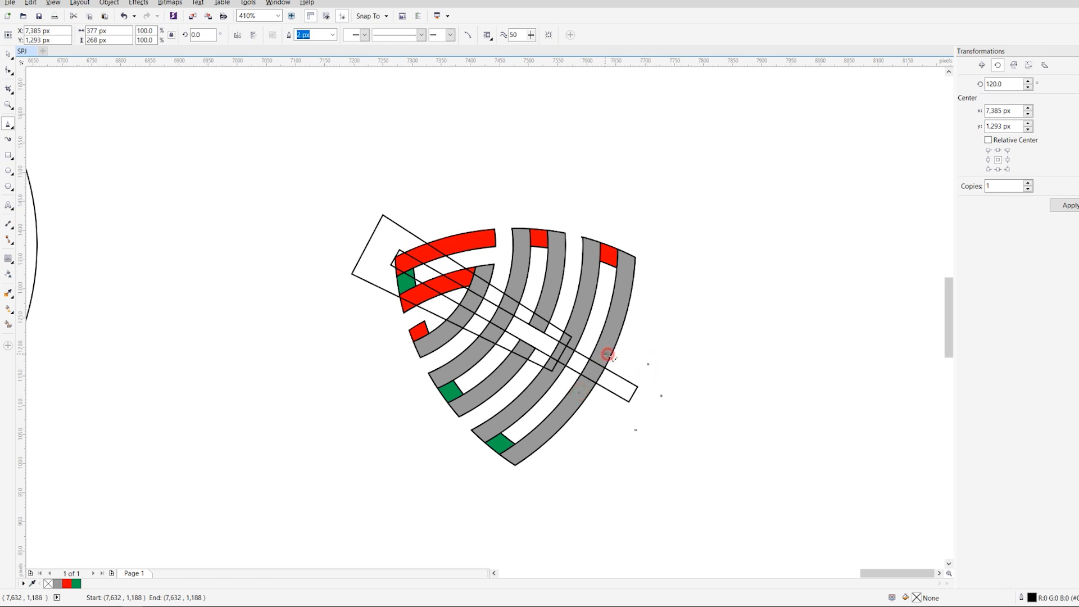
{"action": "left_click", "coordinate": [8, 54]}
{"action": "left_click", "coordinate": [378, 259], "text": "shift"}
{"action": "left_click", "coordinate": [291, 35]}
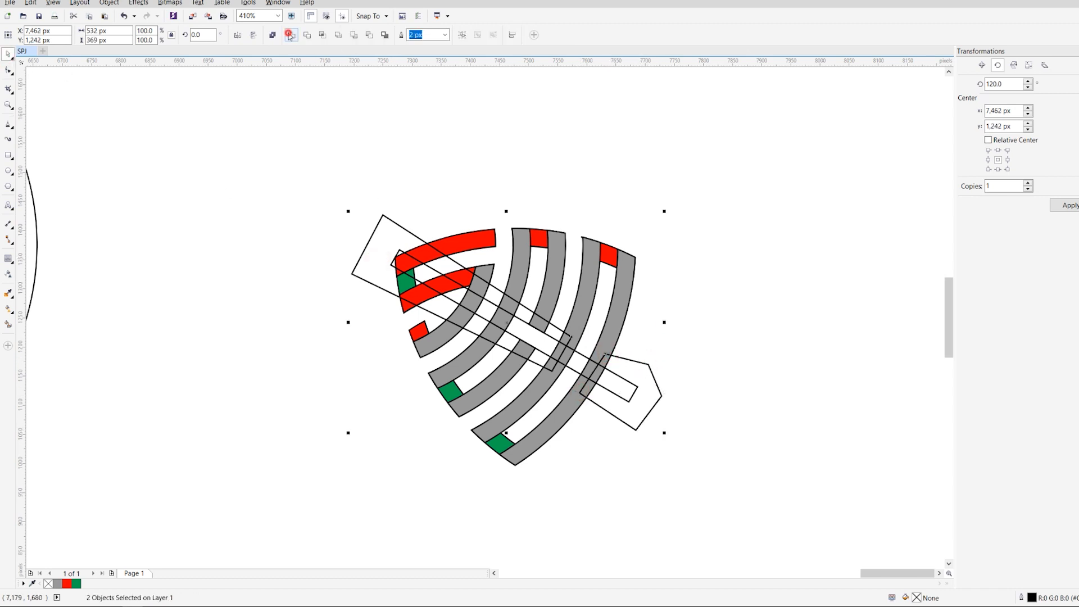
Step: Bring the fourth and fifth grey stripes to the front and weld them together
{"action": "left_click", "coordinate": [578, 327]}
{"action": "left_click", "coordinate": [614, 330], "text": "shift"}
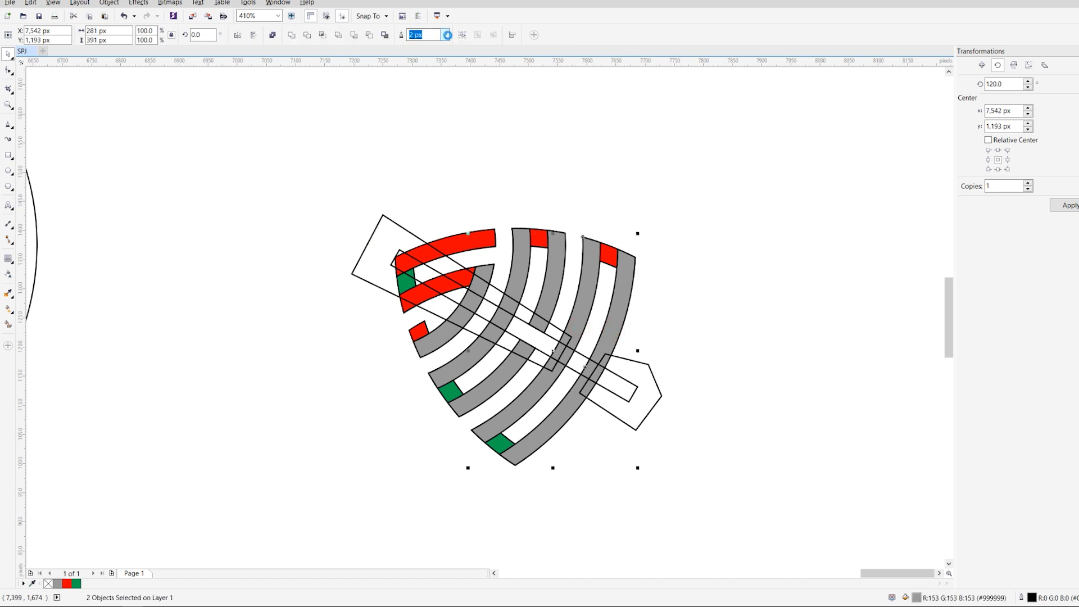
{"action": "key", "text": "shift+Page_Up"}
{"action": "left_click", "coordinate": [292, 34]}
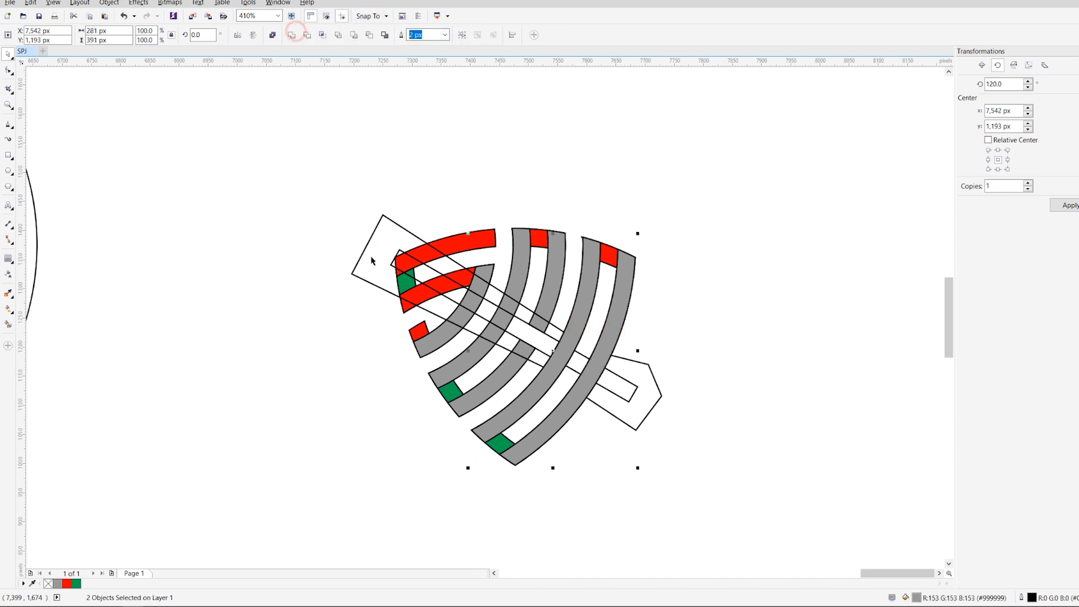
Step: Cut the two welded grey stripes out of the welded outline and cut that outline out of the tilted rectangle
{"action": "left_click", "coordinate": [371, 257], "text": "shift"}
{"action": "left_click", "coordinate": [370, 35]}
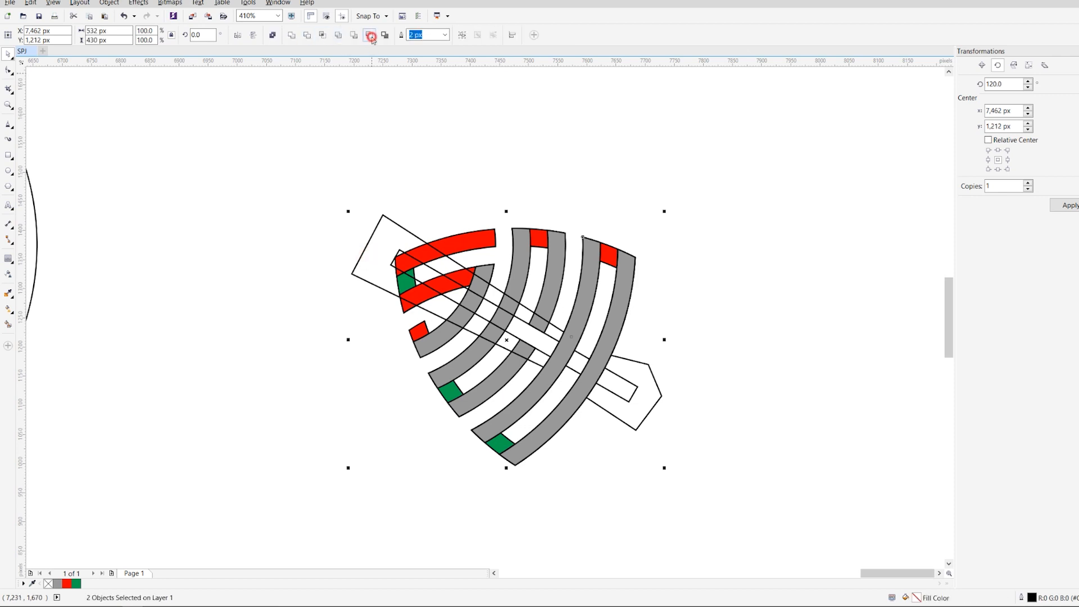
{"action": "left_click", "coordinate": [585, 361], "text": "shift"}
{"action": "left_click", "coordinate": [370, 35]}
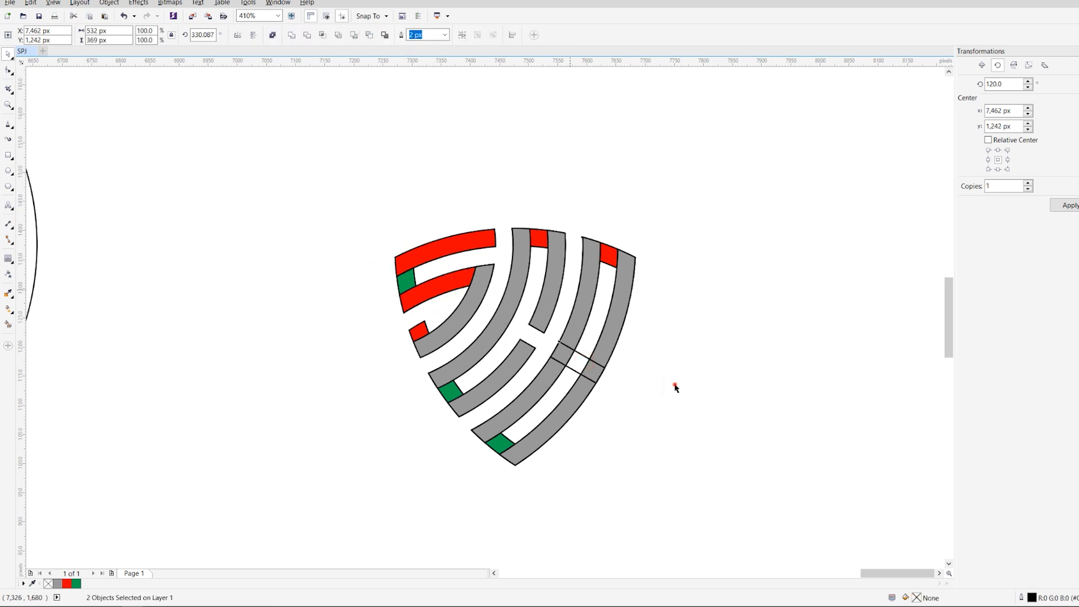
Step: Place two copies of the slanted crossing piece alongside it, one below-left and one above-right, across the two outermost grey stripes
{"action": "left_click", "coordinate": [577, 364]}
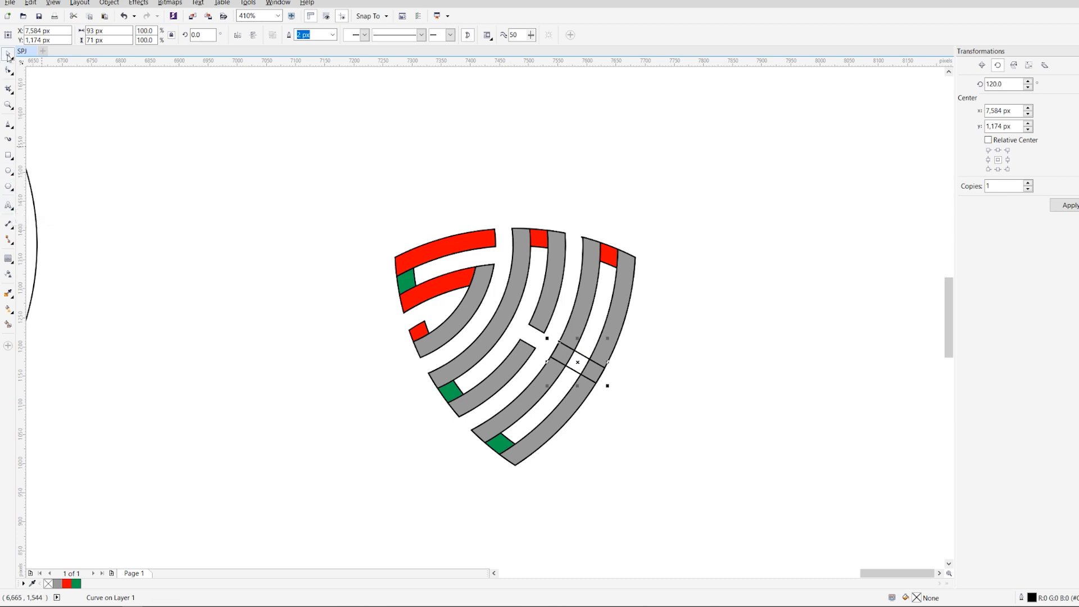
{"action": "left_click", "coordinate": [8, 56]}
{"action": "left_click", "coordinate": [275, 437]}
{"action": "double_click", "coordinate": [579, 358]}
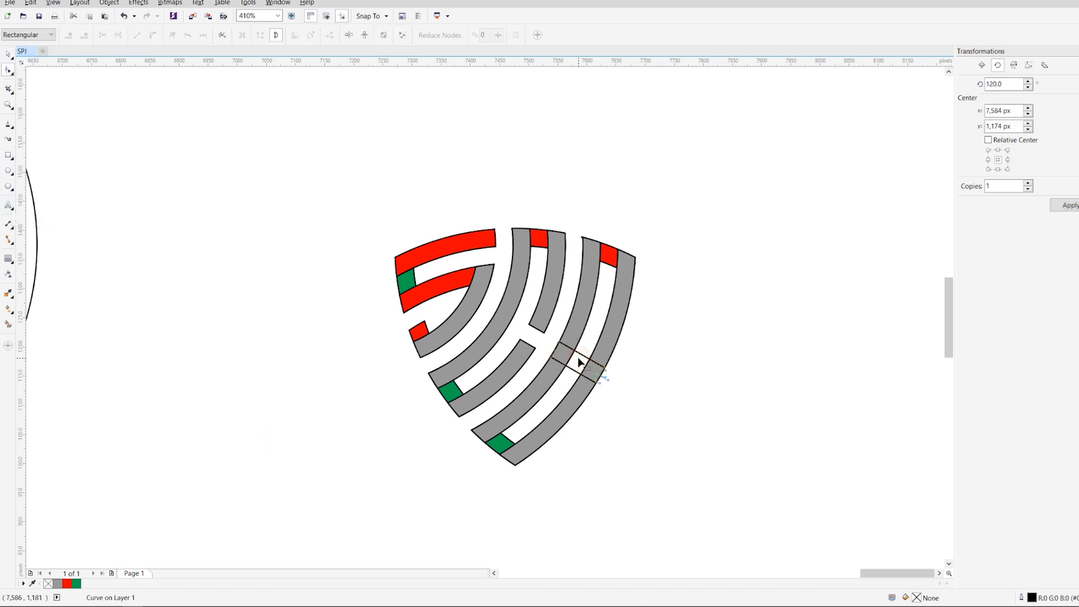
{"action": "key", "text": "space"}
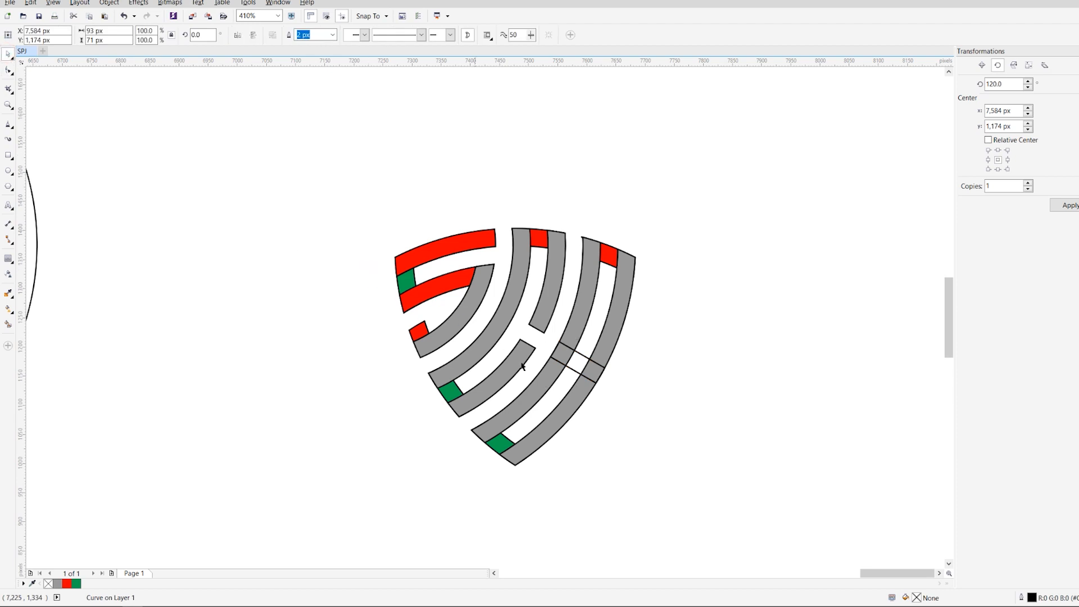
{"action": "left_click_drag", "start_coordinate": [606, 369], "coordinate": [583, 355]}
{"action": "right_click", "coordinate": [582, 355]}
Step: Weld the two slanted copies together and cut them out of the two outermost grey stripes
{"action": "left_click", "coordinate": [542, 385]}
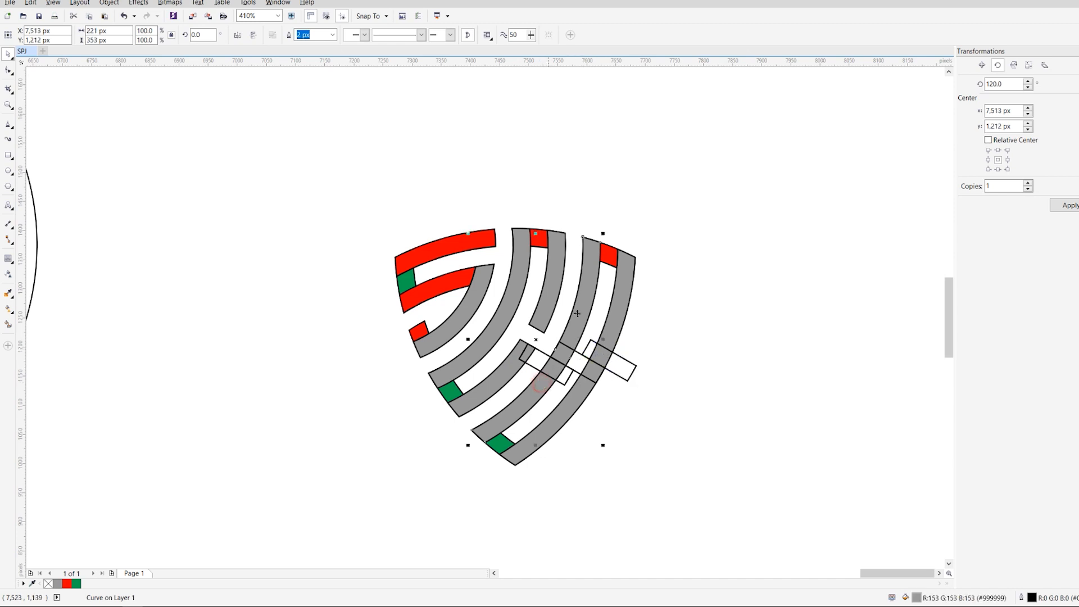
{"action": "left_click", "coordinate": [673, 347]}
{"action": "left_click", "coordinate": [612, 328]}
{"action": "left_click", "coordinate": [580, 306], "text": "shift"}
{"action": "left_click", "coordinate": [462, 35]}
{"action": "key", "text": "ctrl+u"}
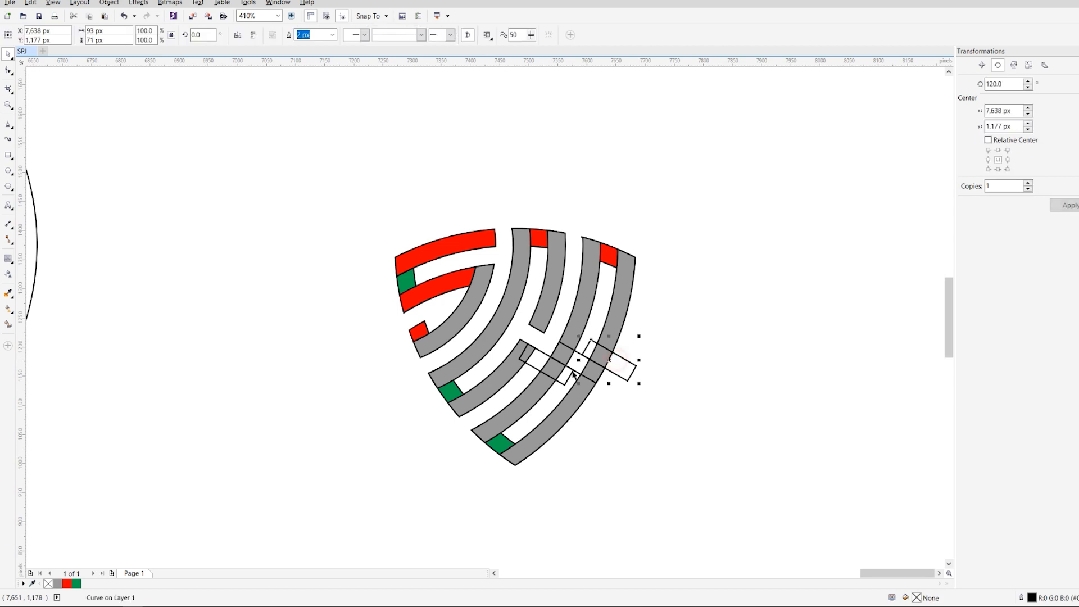
{"action": "left_click", "coordinate": [291, 35]}
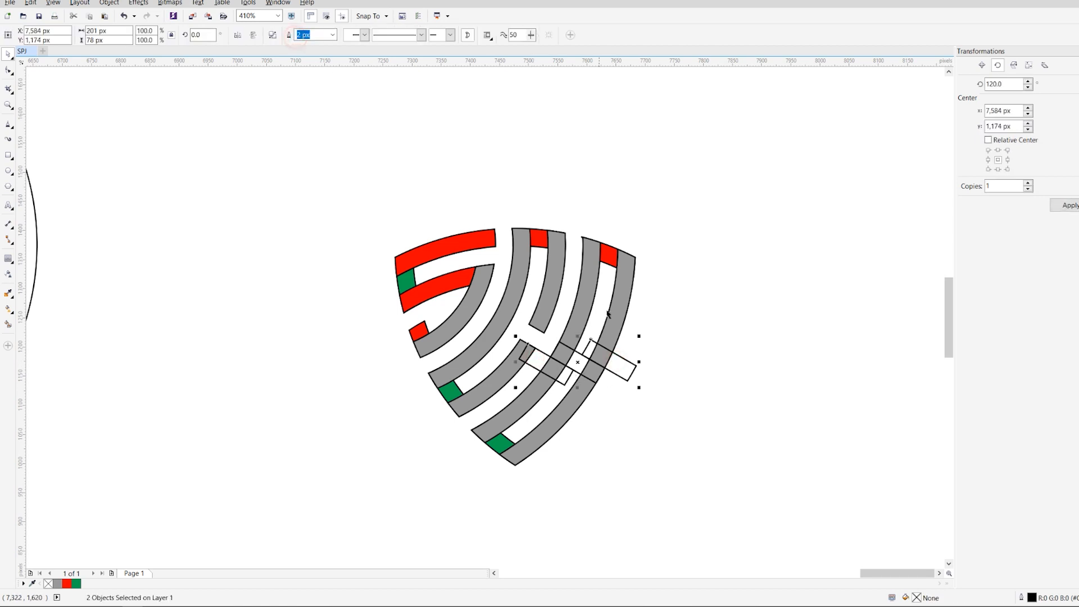
{"action": "left_click", "coordinate": [369, 35]}
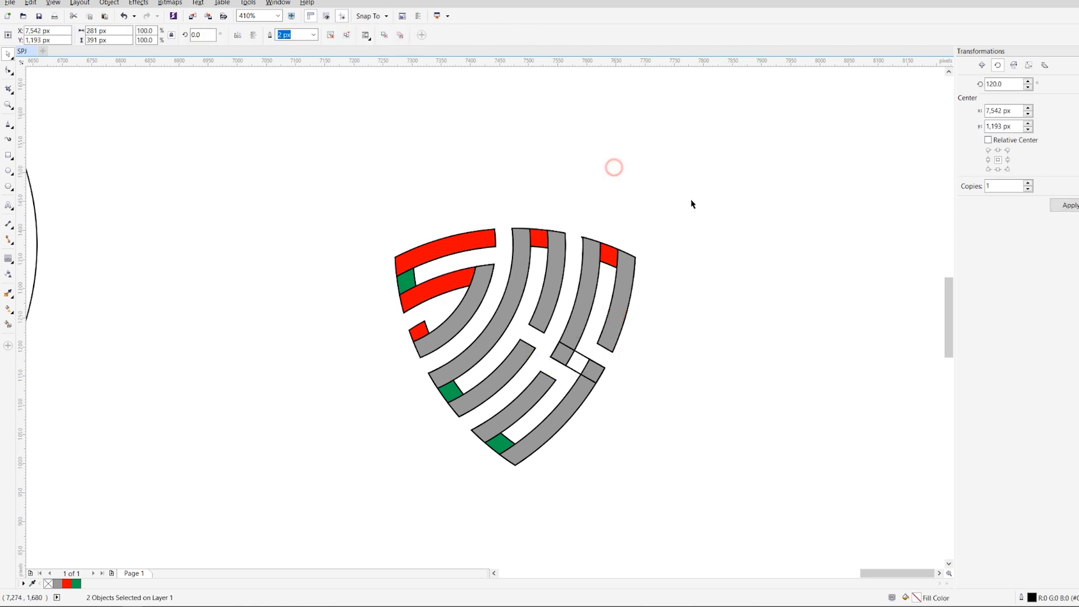
Step: Weld all the stripe pieces into one green shape and set its outline to None
{"action": "left_click_drag", "start_coordinate": [693, 202], "coordinate": [329, 499]}
{"action": "left_click", "coordinate": [291, 35]}
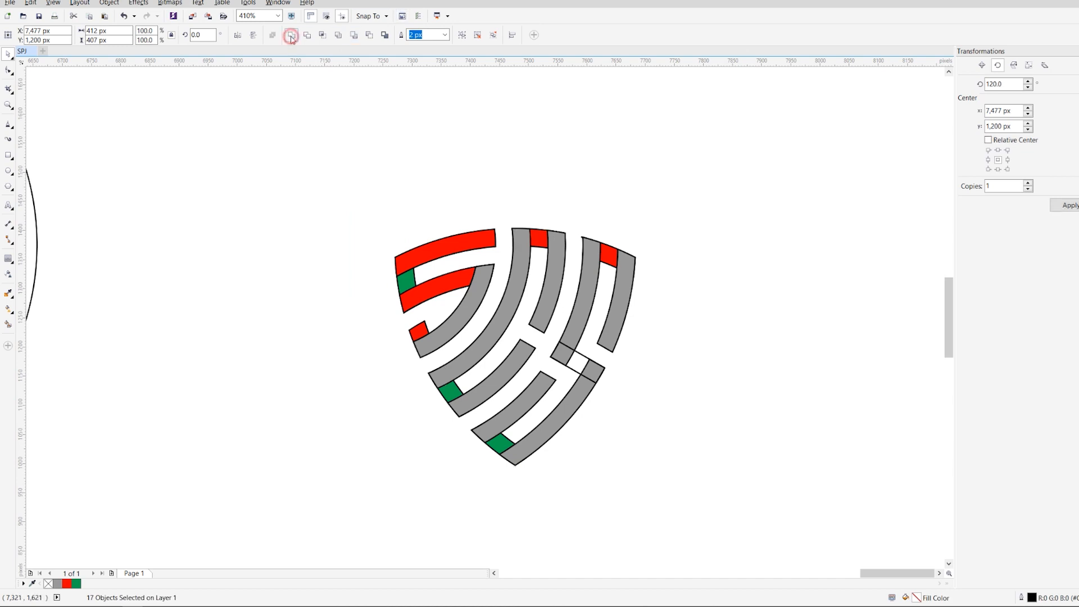
{"action": "left_click", "coordinate": [698, 300]}
{"action": "left_click_drag", "start_coordinate": [663, 203], "coordinate": [286, 481]}
{"action": "left_click", "coordinate": [333, 34]}
{"action": "left_click", "coordinate": [309, 43]}
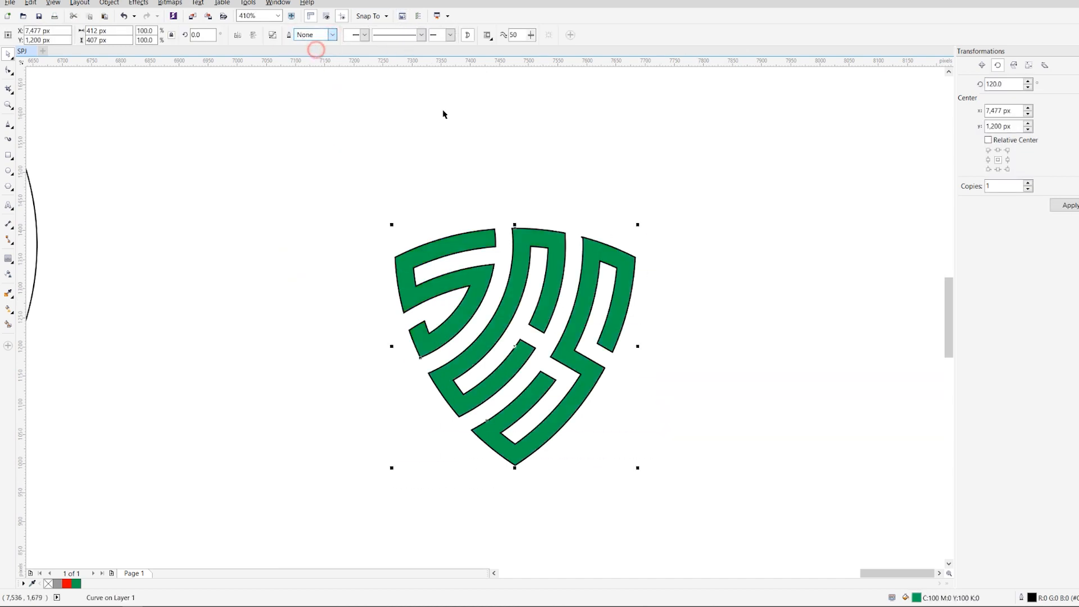
{"action": "left_click", "coordinate": [709, 255]}
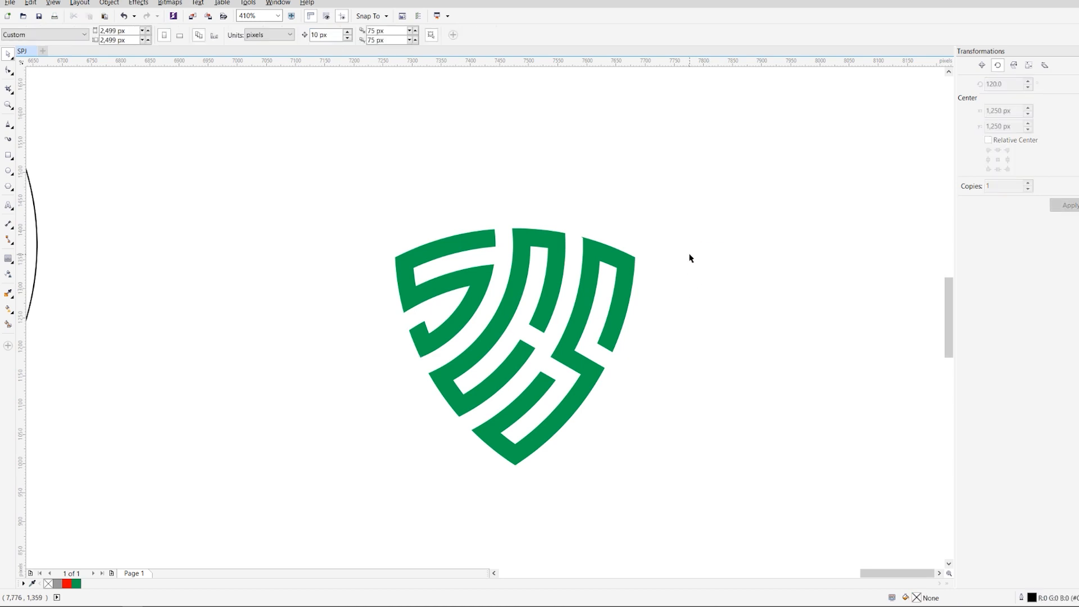
Step: Add a one-step inside contour with a 5 px offset to the green shape and break the contour apart
{"action": "left_click_drag", "start_coordinate": [674, 197], "coordinate": [323, 470]}
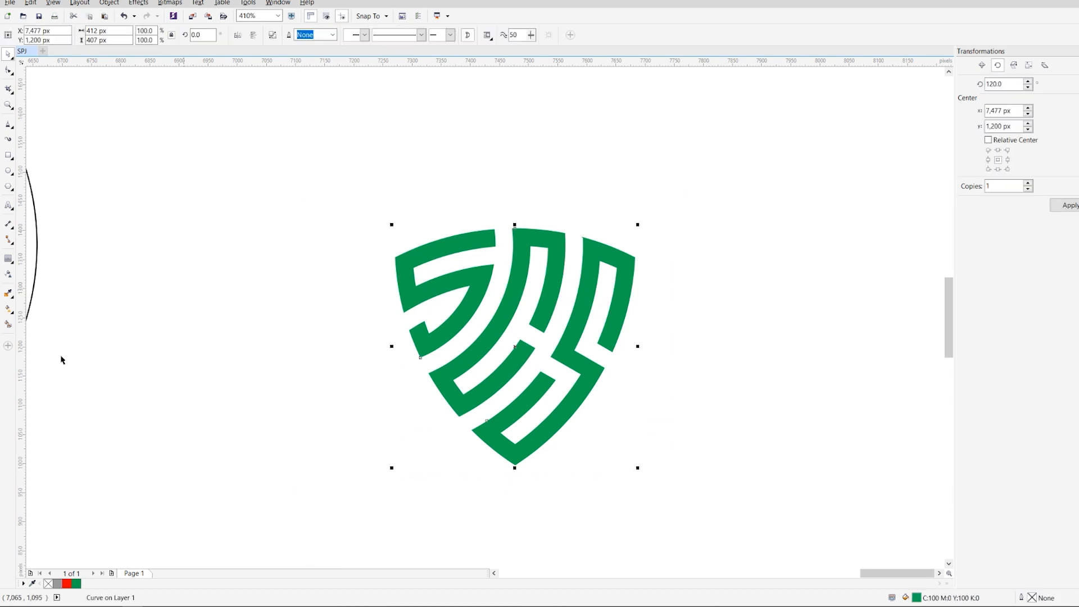
{"action": "left_click", "coordinate": [8, 258]}
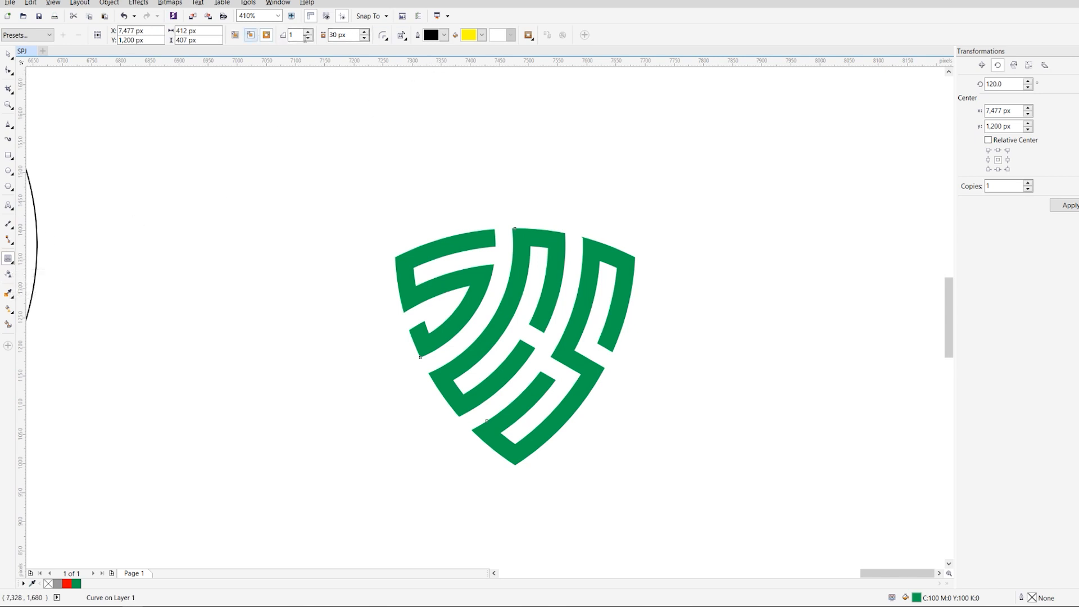
{"action": "double_click", "coordinate": [337, 35]}
{"action": "type", "text": "5"}
{"action": "left_click", "coordinate": [251, 35]}
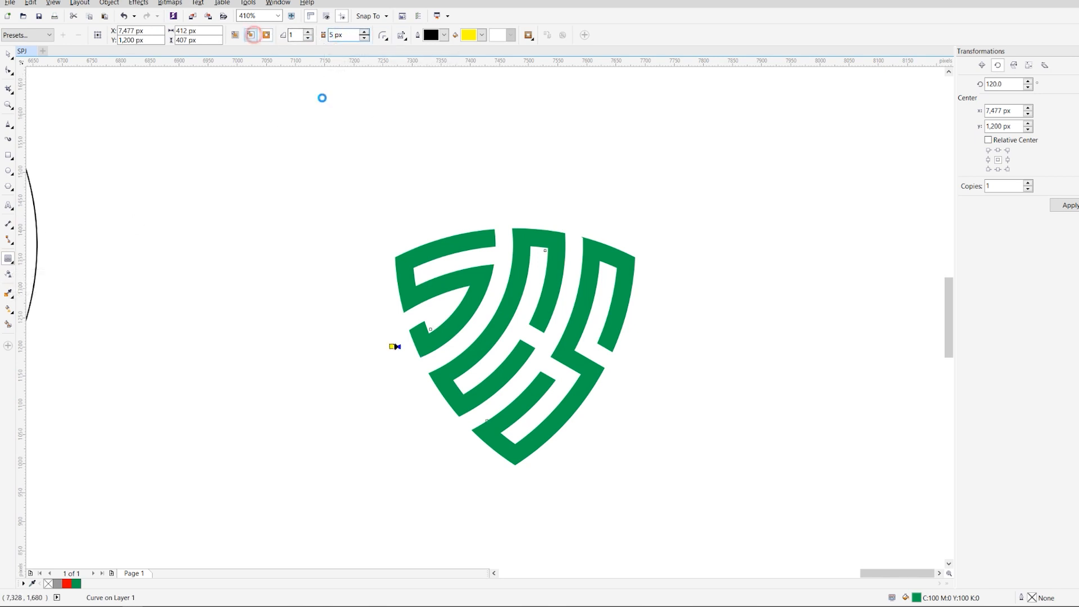
{"action": "left_click", "coordinate": [400, 36]}
{"action": "left_click", "coordinate": [392, 55]}
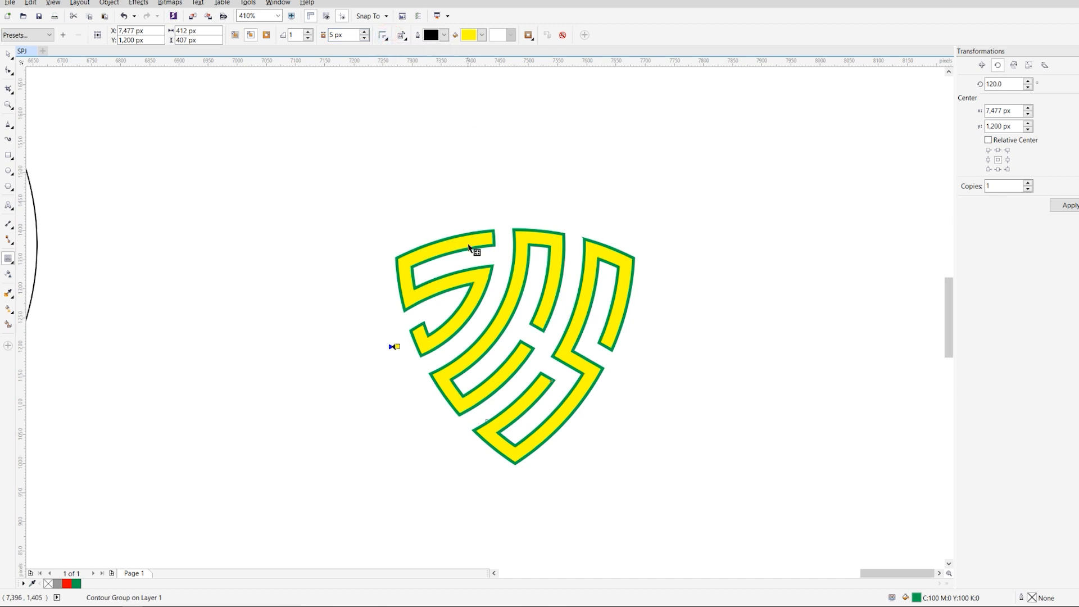
{"action": "right_click", "coordinate": [471, 308]}
{"action": "left_click", "coordinate": [520, 328]}
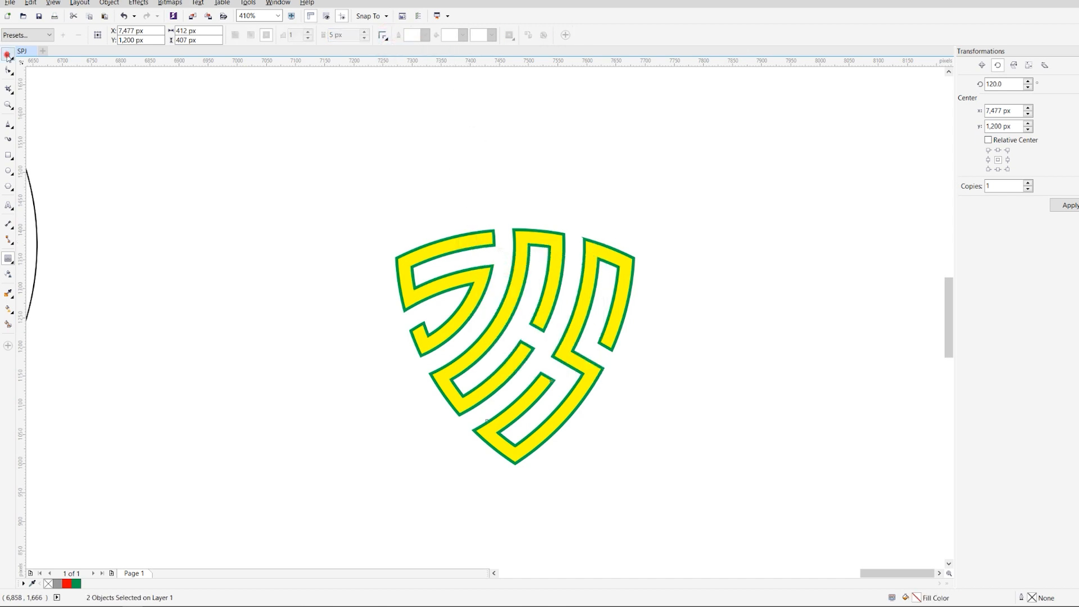
Step: Fill both the emblem and its inner contour shape with dark gold, C27 M43 Y96 K5
{"action": "left_click_drag", "start_coordinate": [351, 180], "coordinate": [674, 533]}
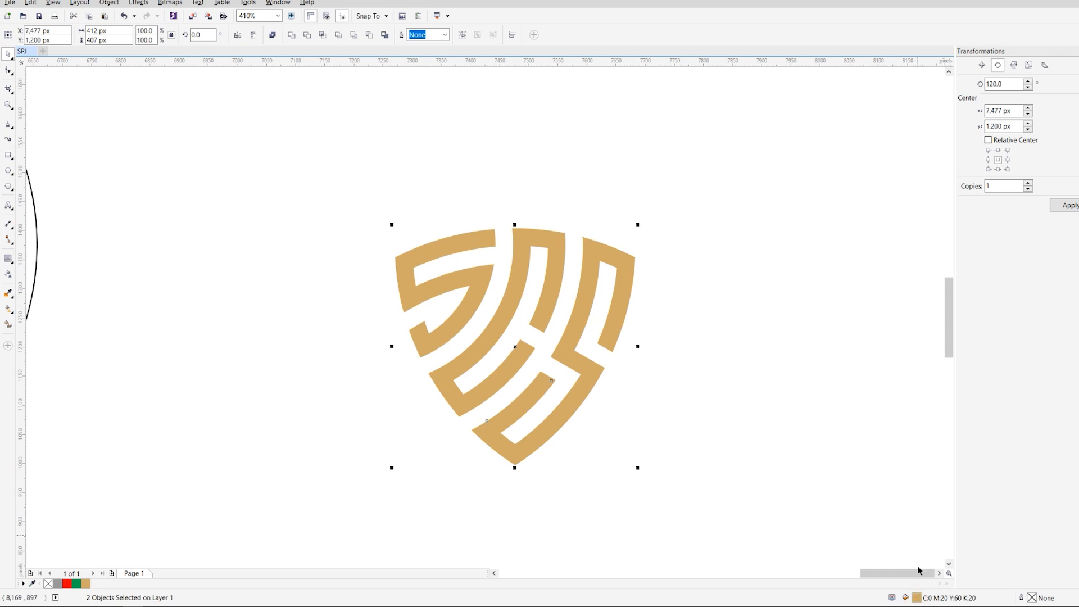
{"action": "double_click", "coordinate": [916, 597]}
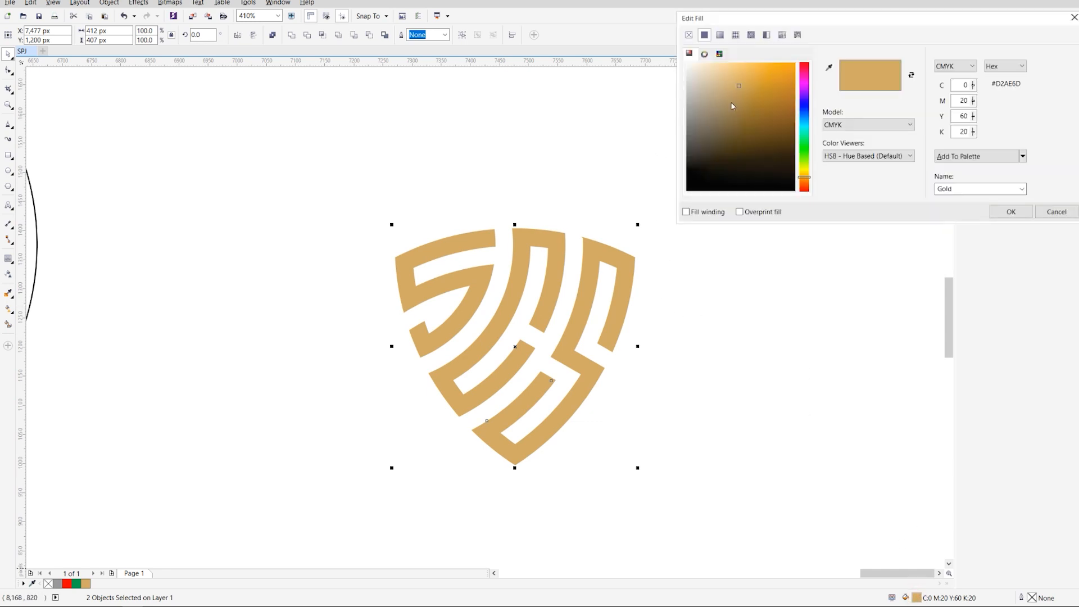
{"action": "left_click_drag", "start_coordinate": [745, 93], "coordinate": [745, 98]}
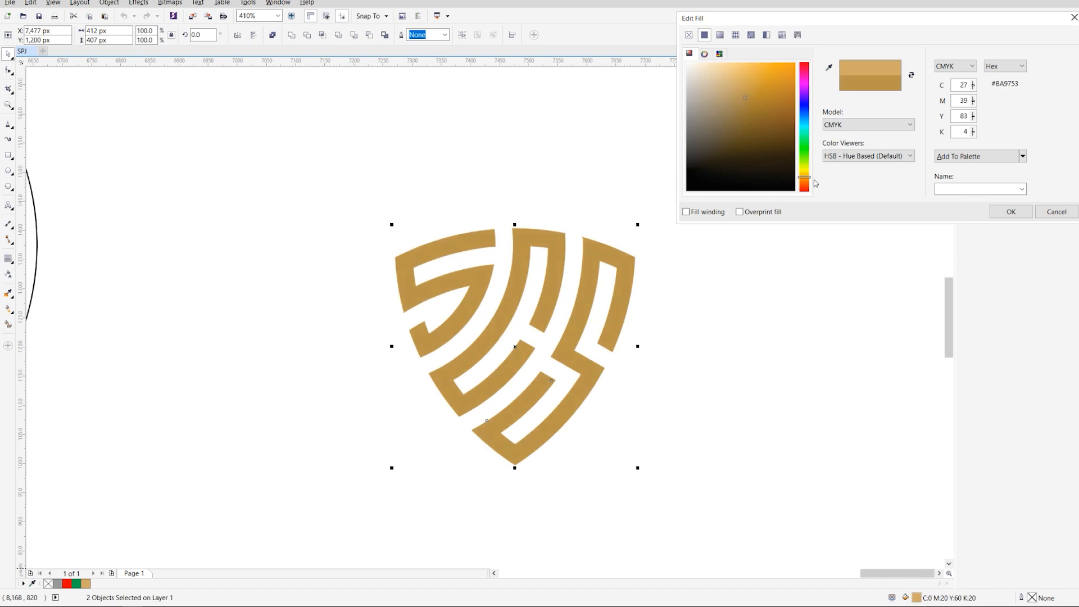
{"action": "left_click", "coordinate": [762, 99]}
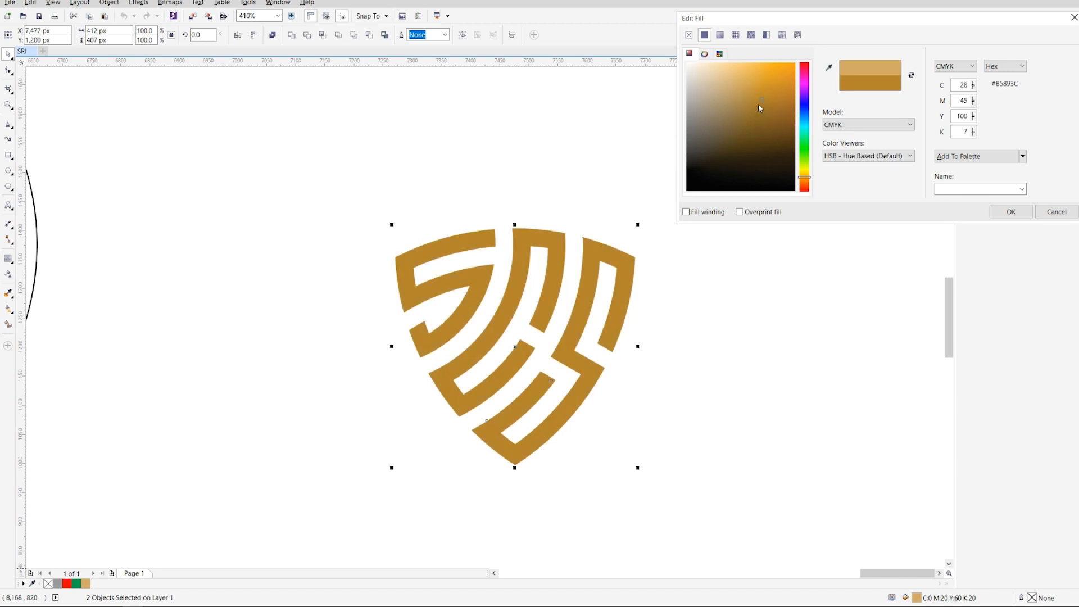
{"action": "left_click", "coordinate": [1011, 211]}
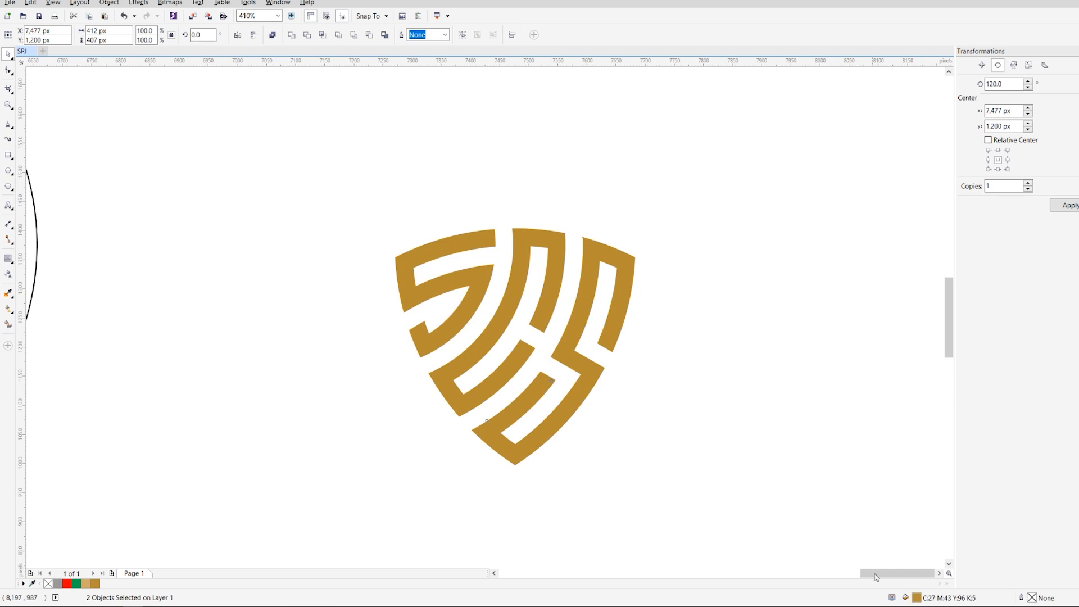
Step: Switch the fill of both shapes to a linear fountain fill with the dark gold sampled for its white end
{"action": "double_click", "coordinate": [916, 598]}
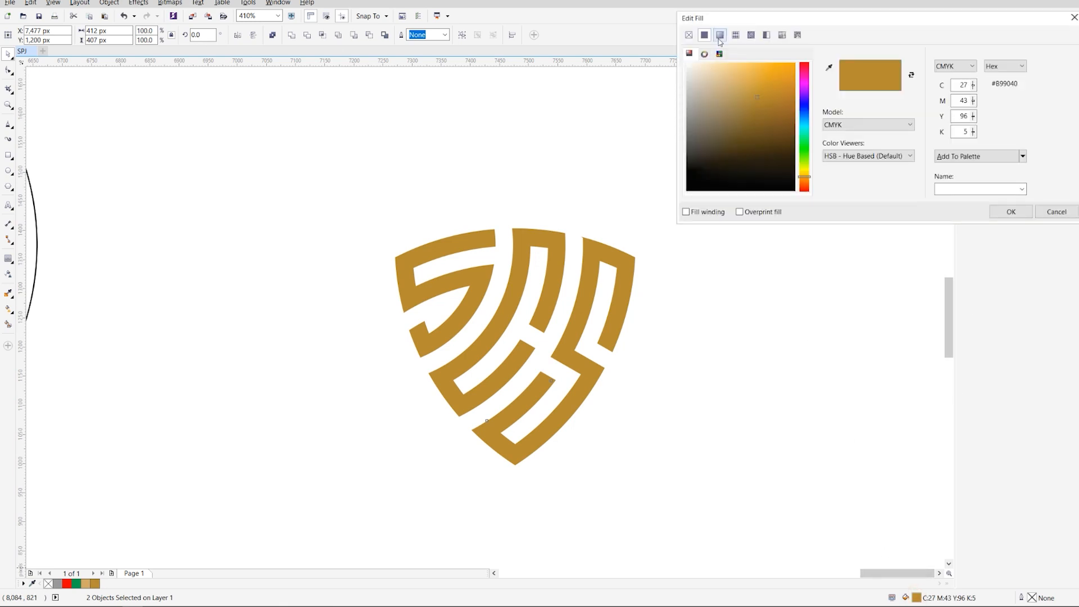
{"action": "left_click", "coordinate": [720, 35]}
{"action": "left_click", "coordinate": [838, 145]}
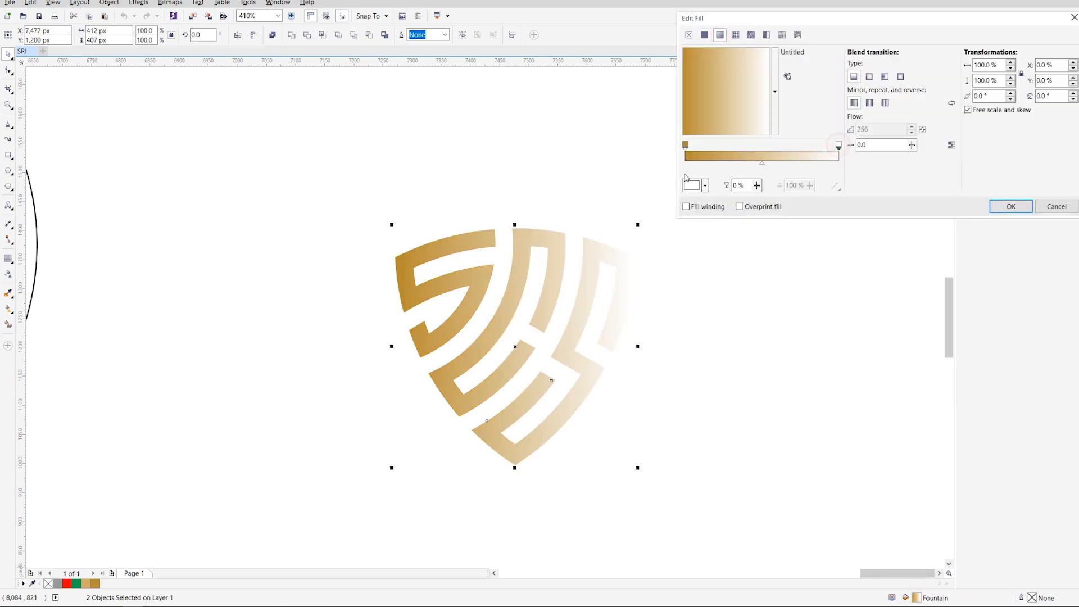
{"action": "left_click", "coordinate": [697, 185]}
{"action": "left_click", "coordinate": [736, 210]}
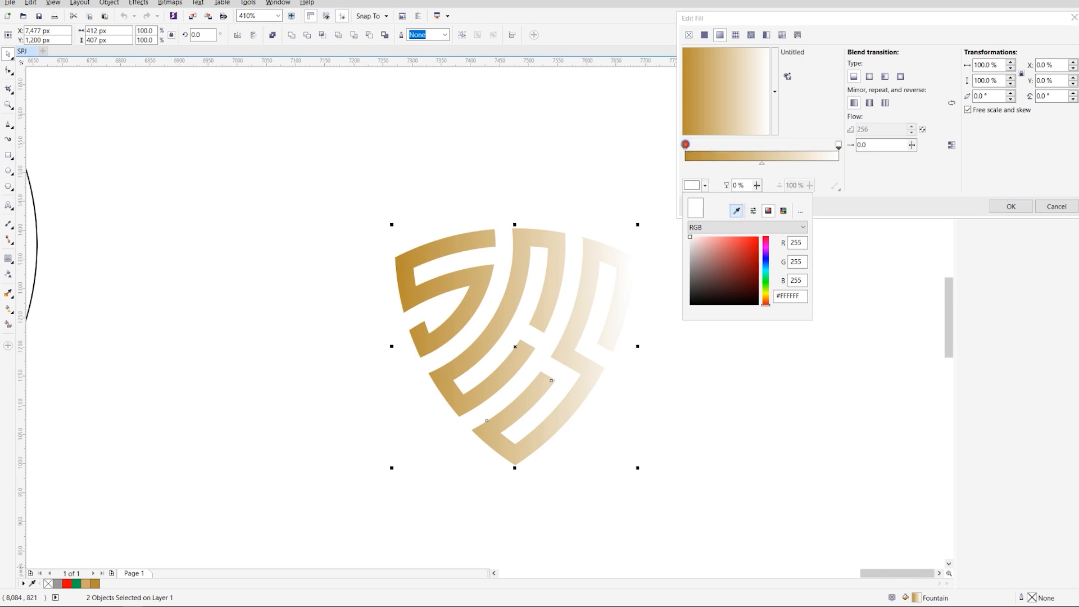
{"action": "left_click", "coordinate": [687, 153]}
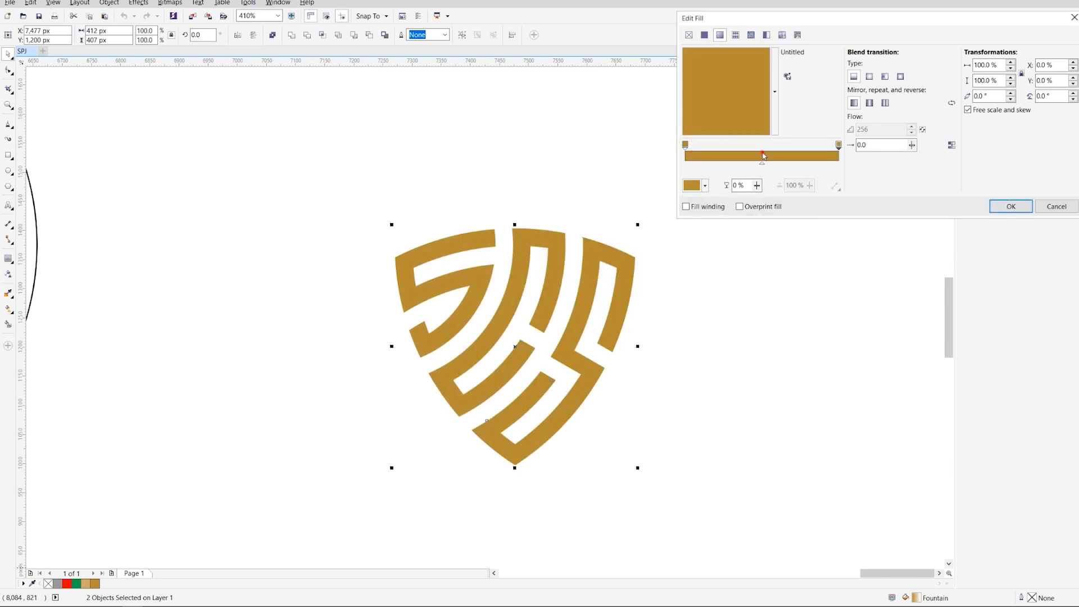
Step: Add a middle color stop in light gold #F5CD78 to the fountain fill and apply it to both shapes
{"action": "double_click", "coordinate": [763, 155]}
{"action": "left_click", "coordinate": [697, 185]}
{"action": "left_click", "coordinate": [735, 210]}
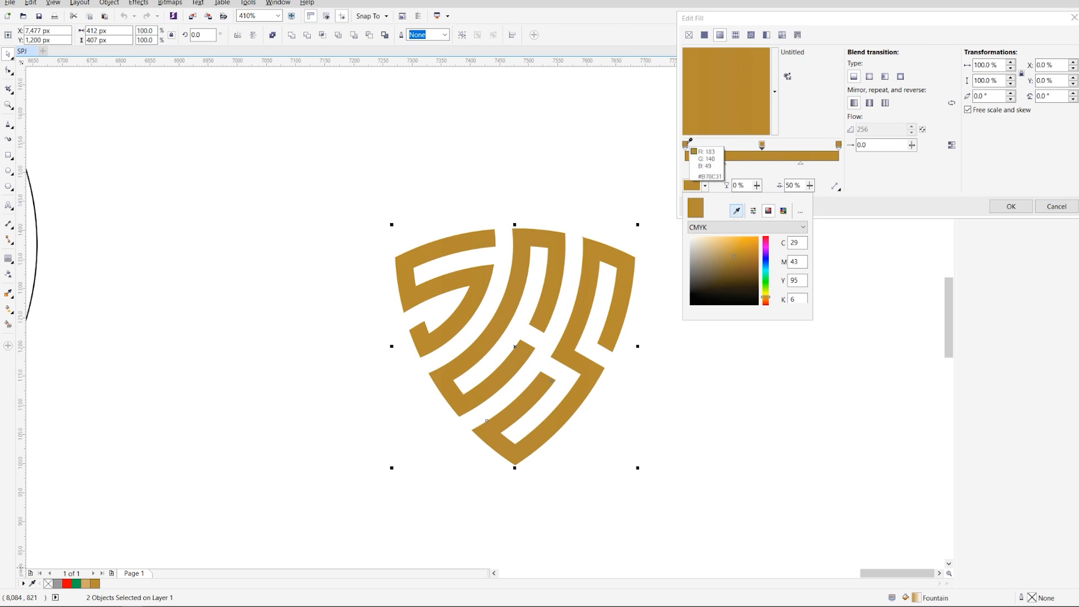
{"action": "left_click", "coordinate": [687, 144]}
{"action": "left_click", "coordinate": [725, 239]}
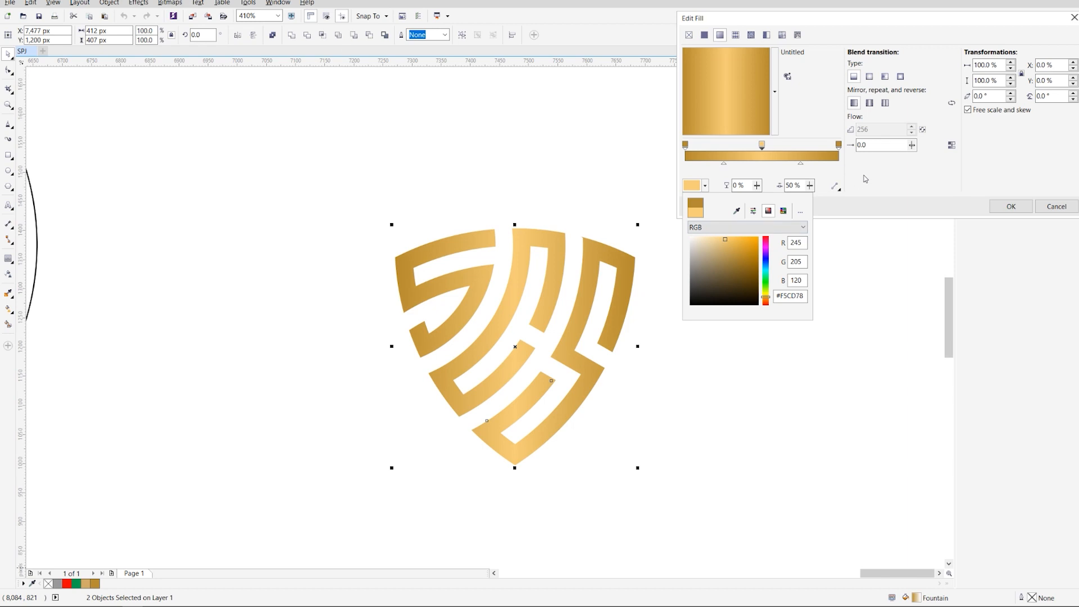
{"action": "left_click", "coordinate": [1011, 207]}
Step: Rotate the outer shape's fountain fill to 270°
{"action": "left_click", "coordinate": [634, 279]}
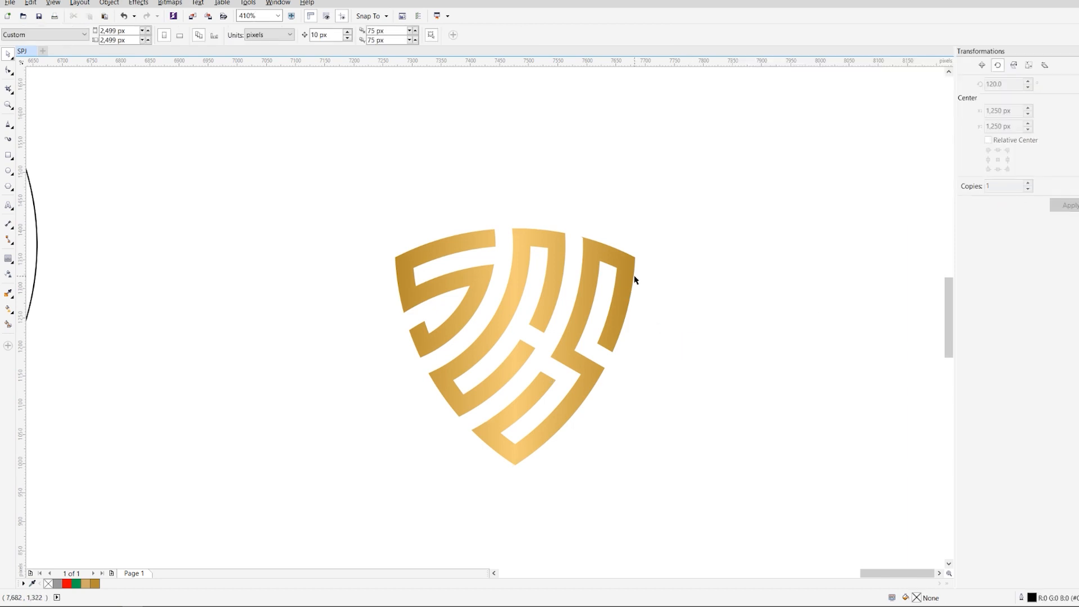
{"action": "double_click", "coordinate": [918, 598]}
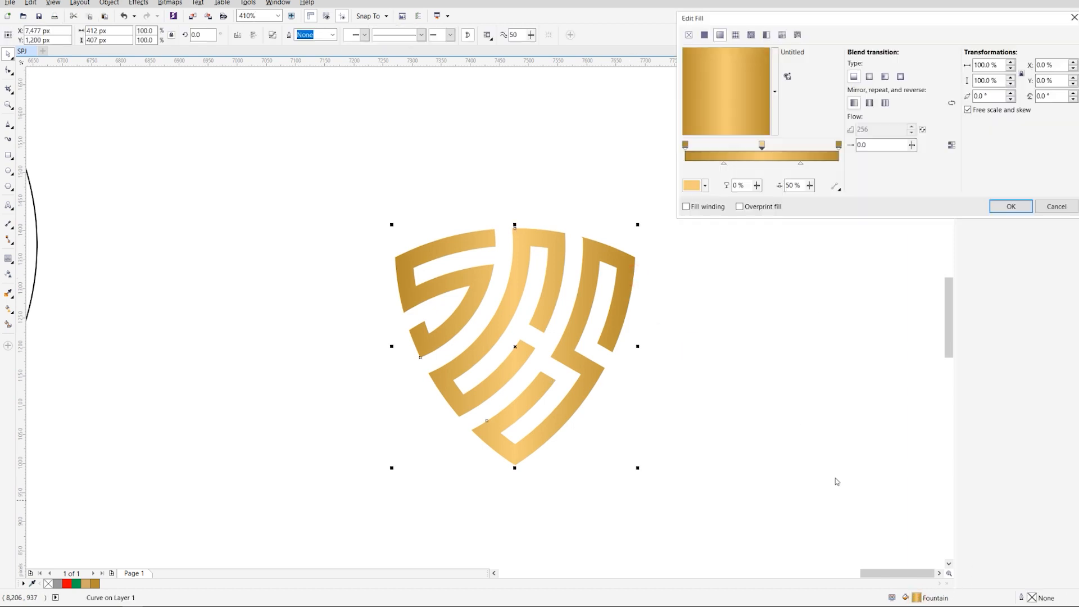
{"action": "left_click", "coordinate": [727, 136]}
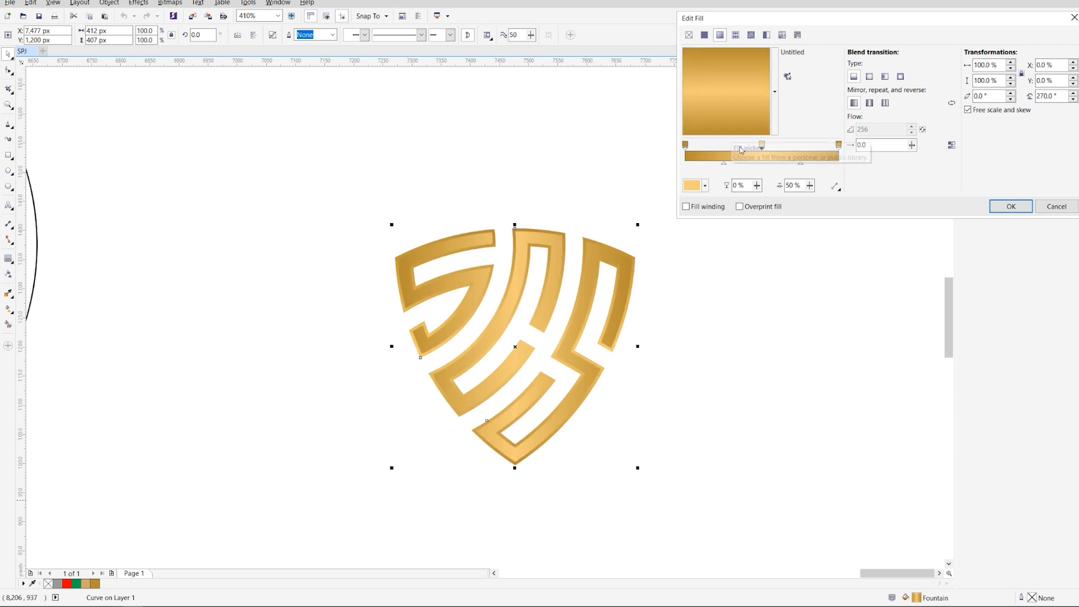
Step: Darken the middle color stop of the outer shape's gradient to a medium gold sampled from the gradient bar and apply the fill
{"action": "left_click", "coordinate": [762, 146]}
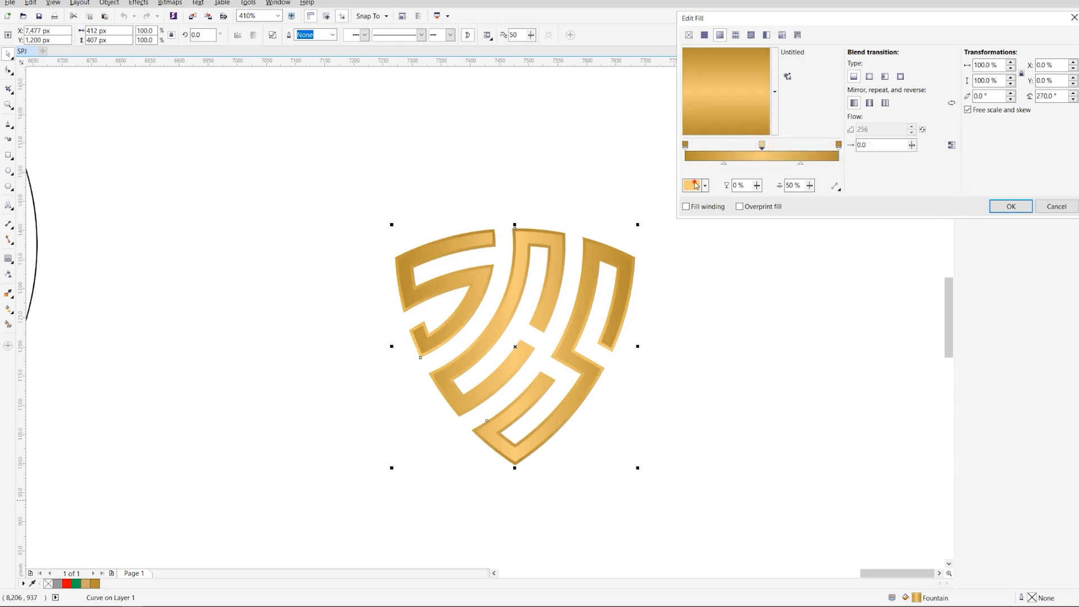
{"action": "left_click", "coordinate": [705, 185]}
{"action": "left_click", "coordinate": [736, 211]}
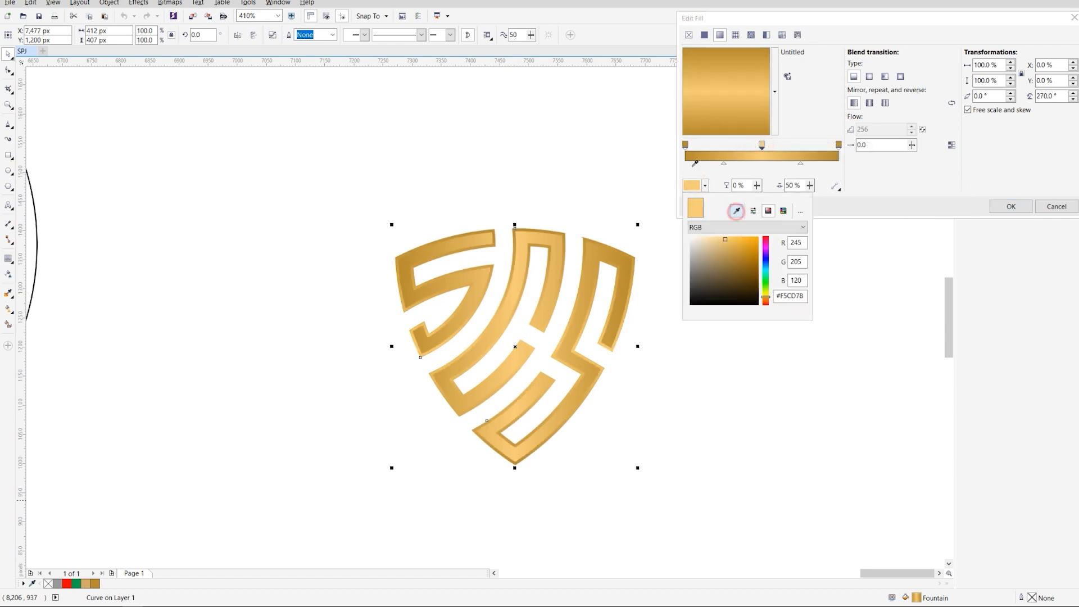
{"action": "left_click", "coordinate": [724, 156]}
{"action": "left_click", "coordinate": [931, 181]}
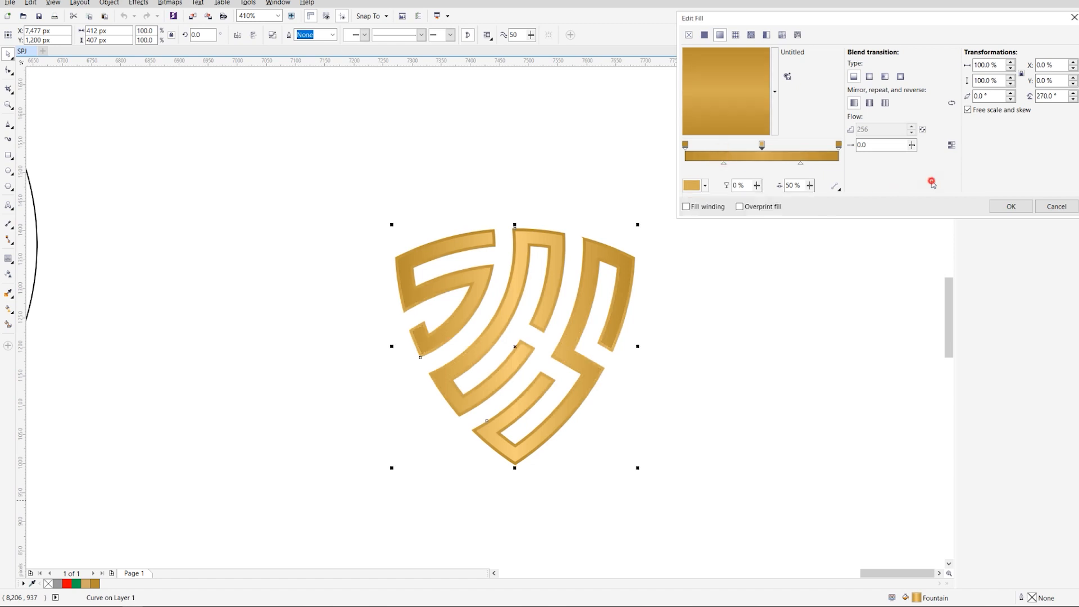
{"action": "left_click", "coordinate": [952, 144]}
{"action": "left_click", "coordinate": [1011, 206]}
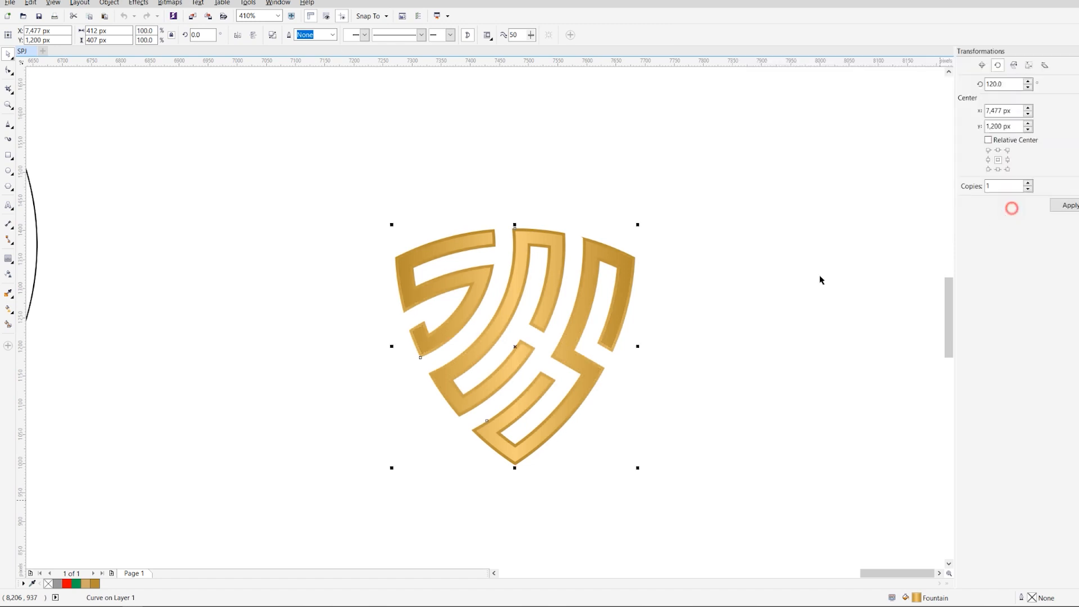
Step: Group the outer gold shape with its inner contour shape
{"action": "left_click", "coordinate": [650, 313]}
{"action": "left_click_drag", "start_coordinate": [699, 197], "coordinate": [318, 508]}
{"action": "left_click", "coordinate": [462, 35]}
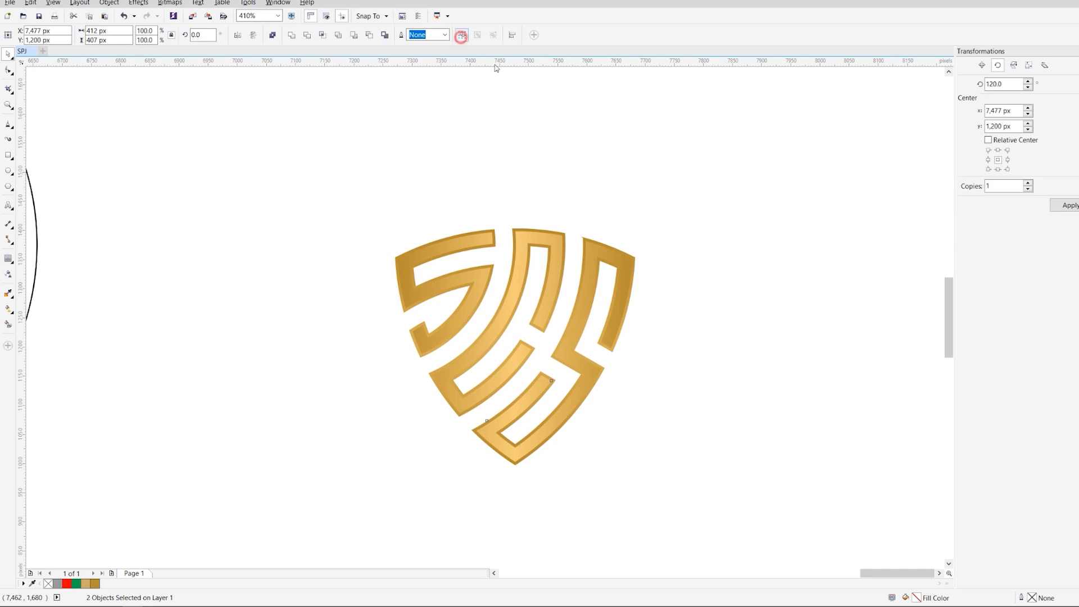
{"action": "left_click", "coordinate": [776, 225]}
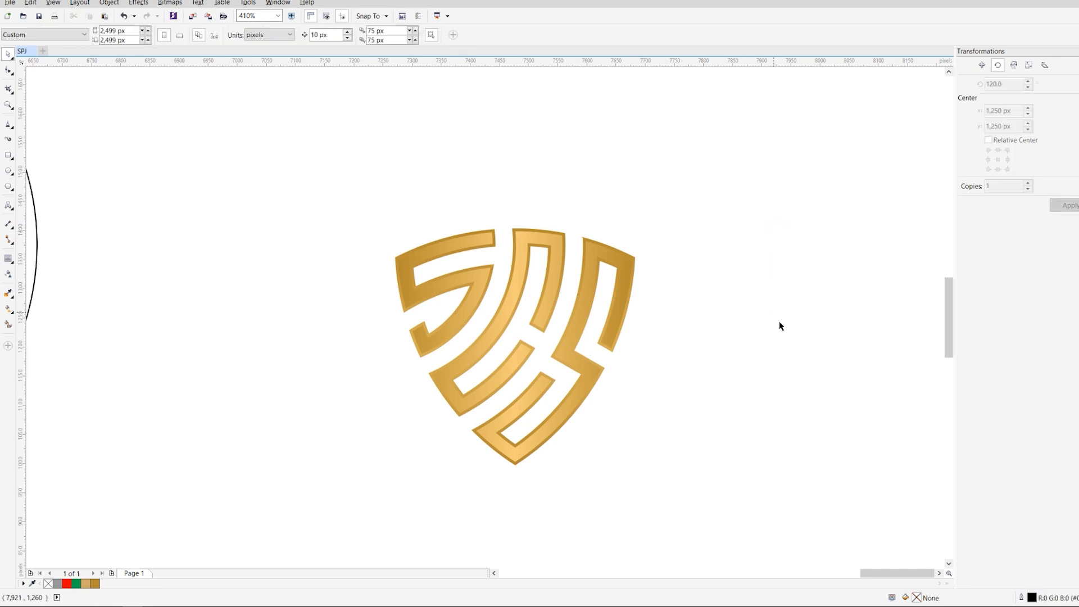